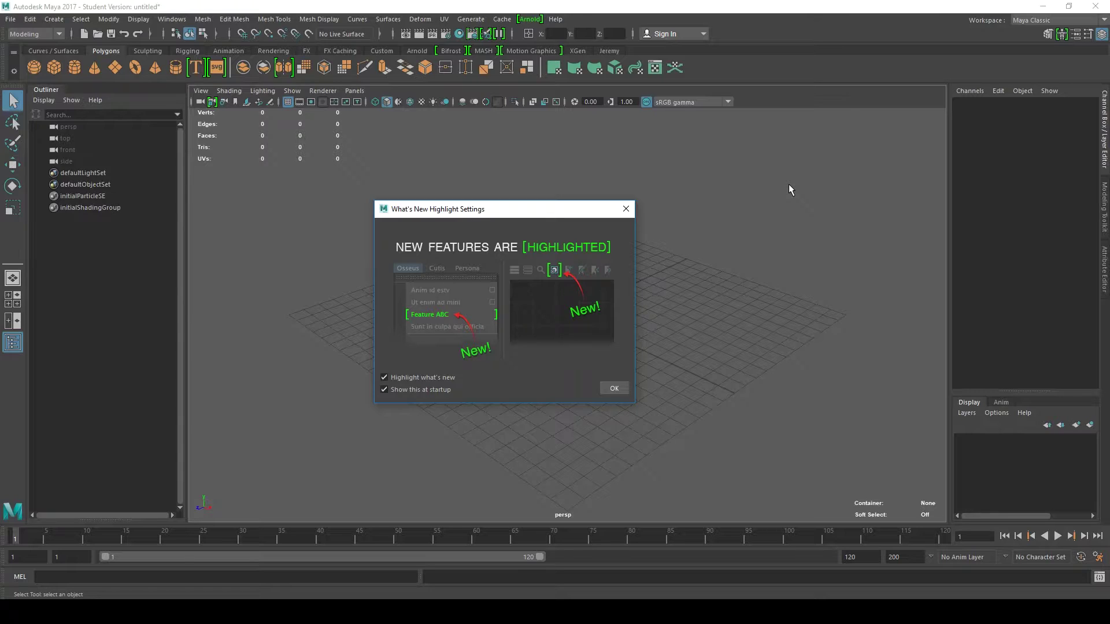
Open the Hotkey Editor from Windows > Settings/Preferences and reposition its window.
click(171, 18)
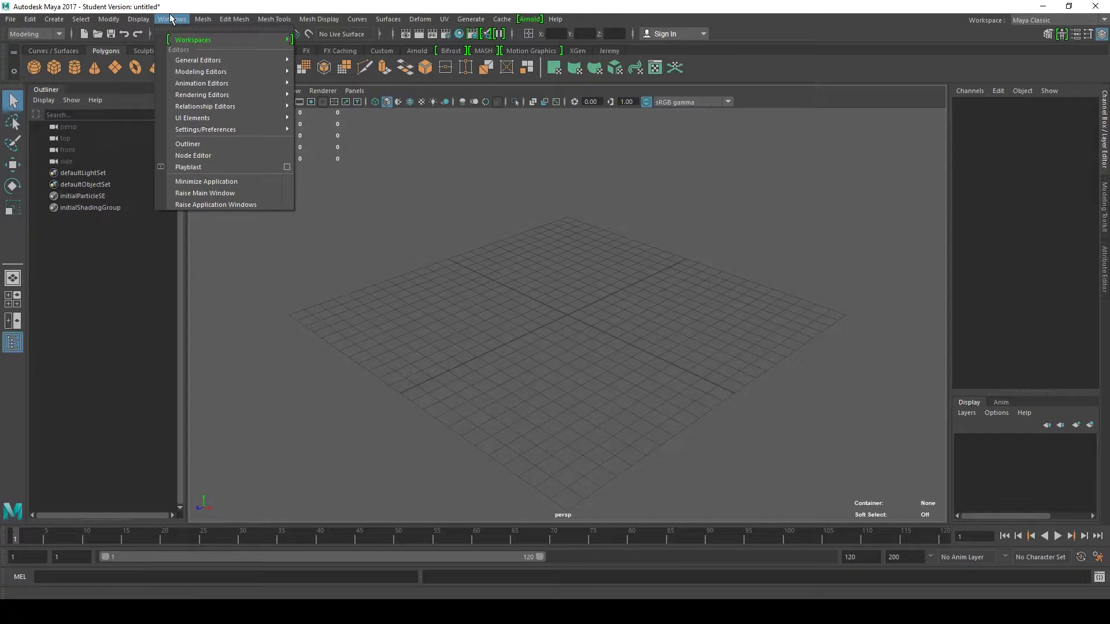
mouse_move(219, 129)
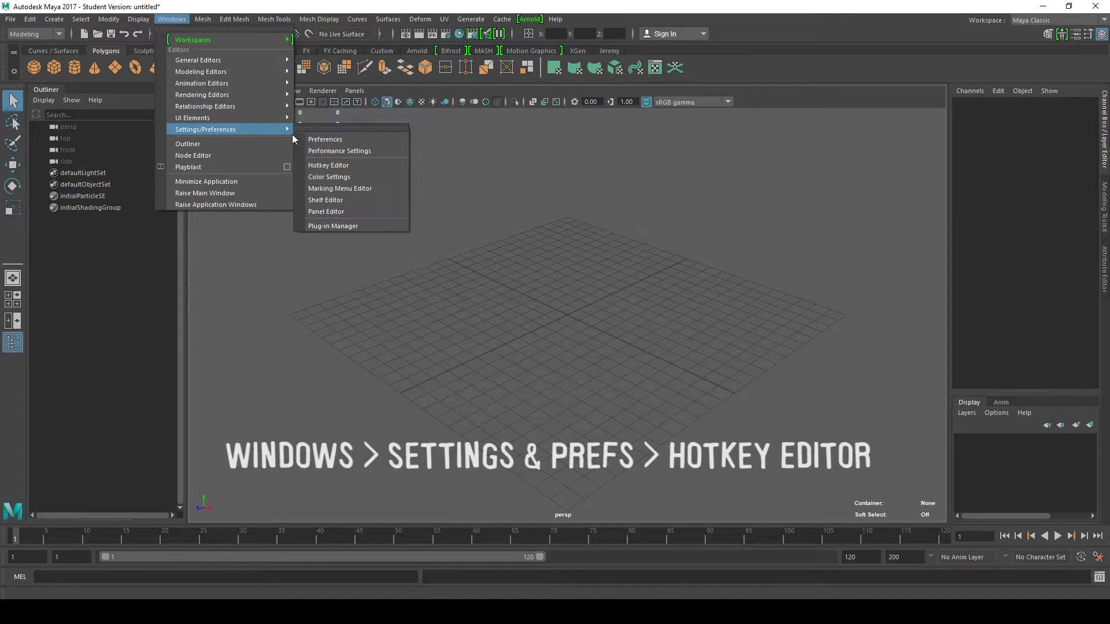
click(356, 165)
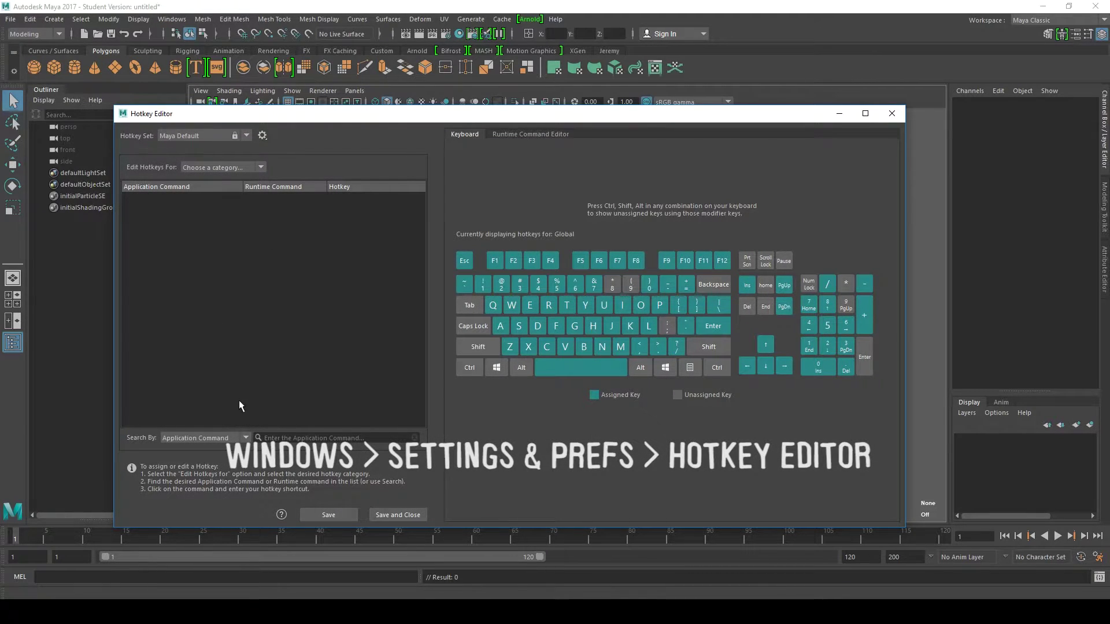
mouse_move(647, 298)
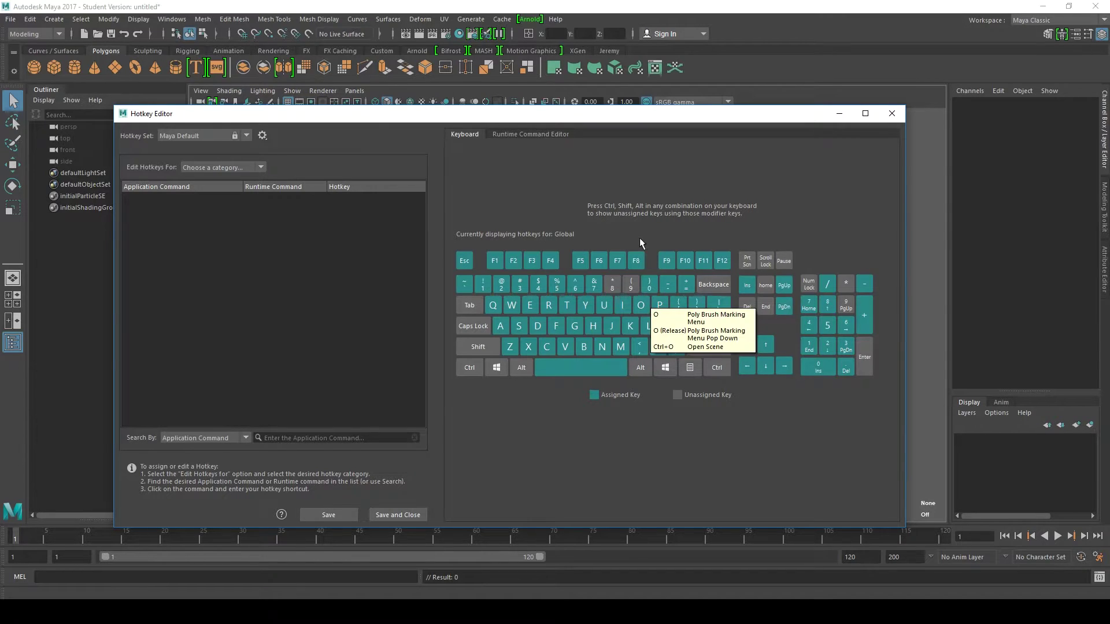
drag(626, 116, 739, 104)
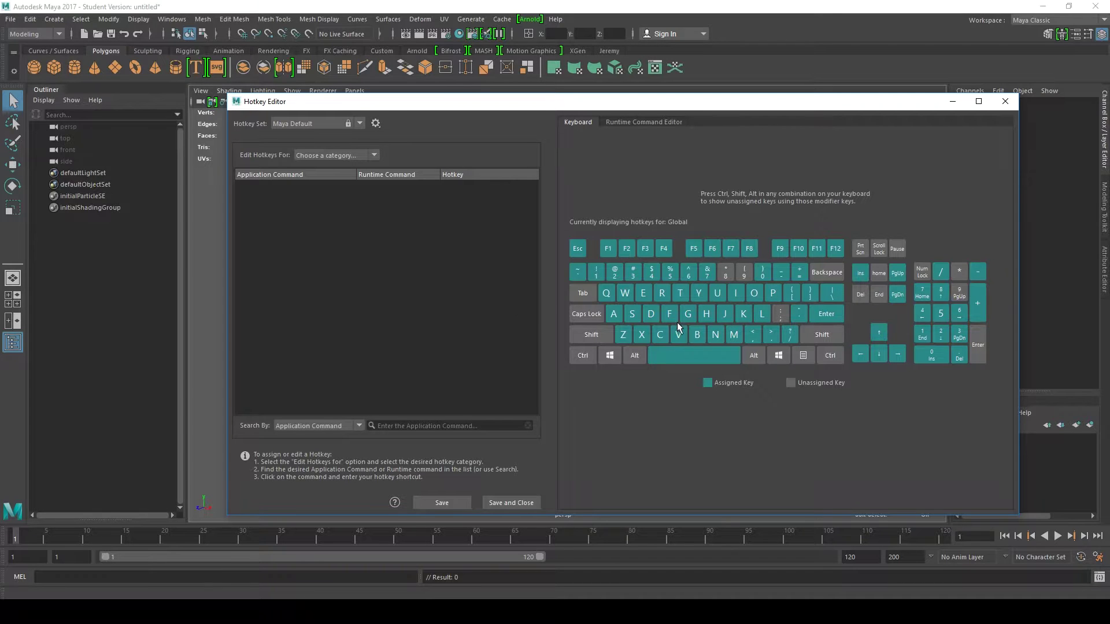
Set Search By to Hotkey and search for T to list its bound commands.
click(343, 421)
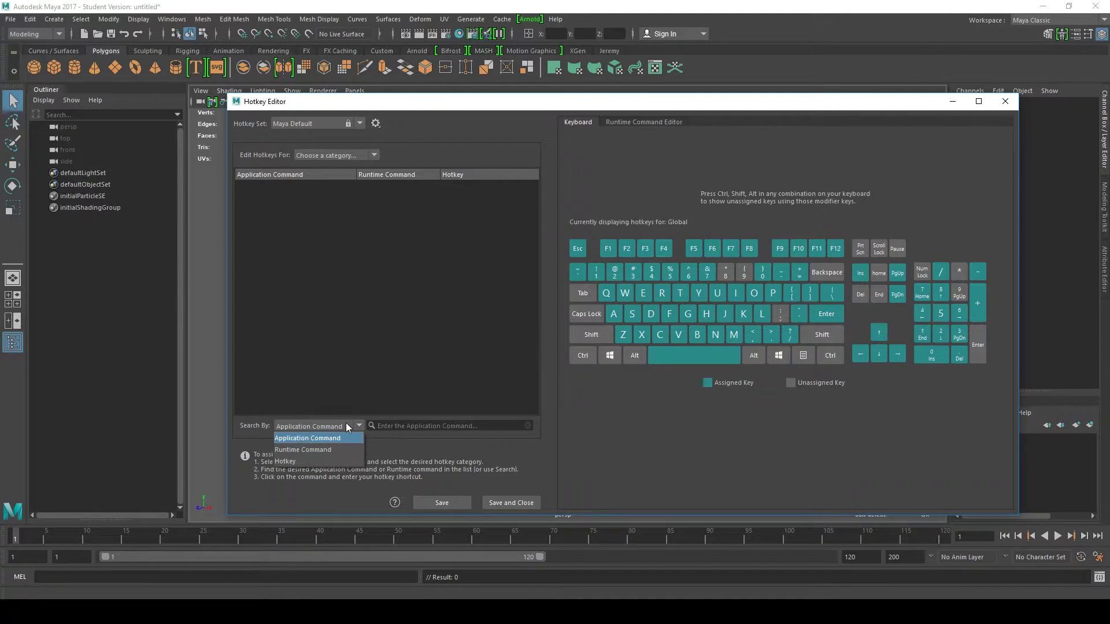
click(321, 431)
click(333, 427)
click(359, 427)
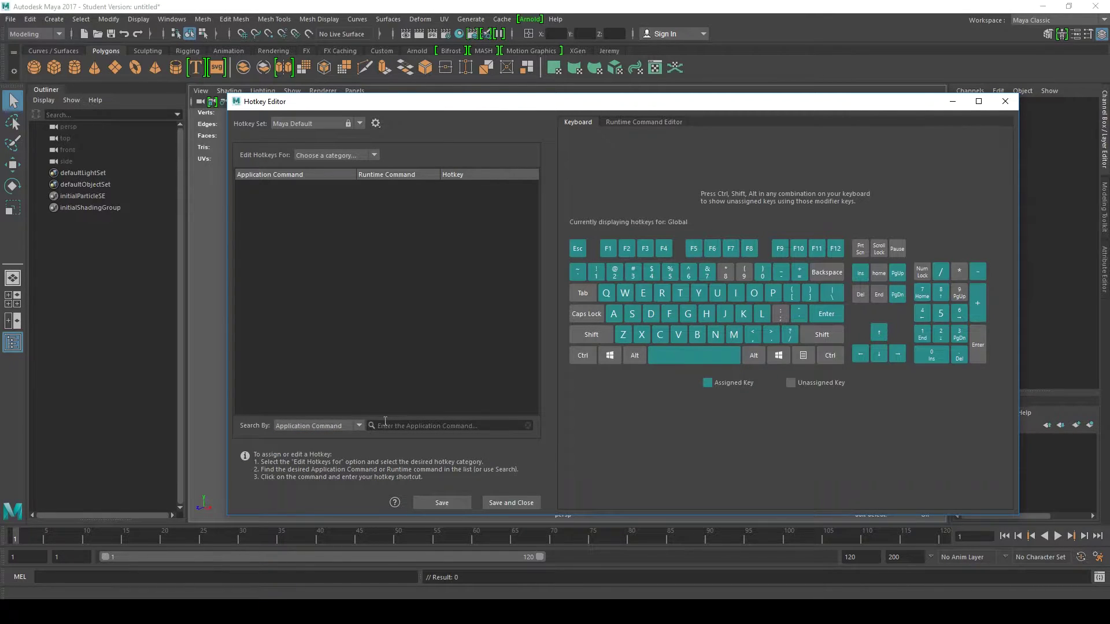
click(337, 428)
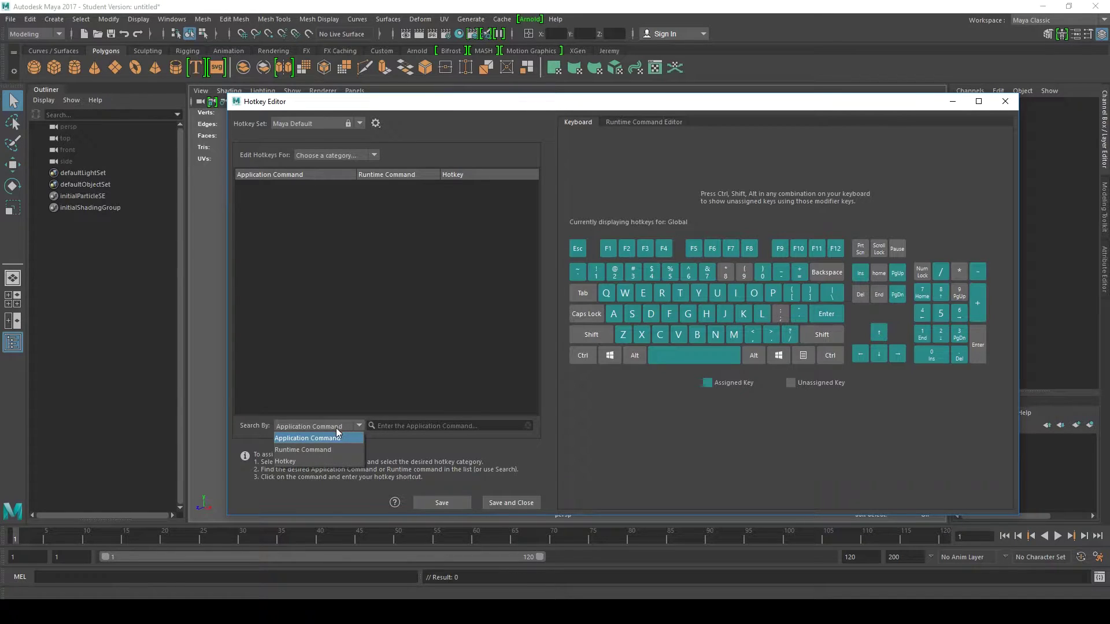
click(316, 463)
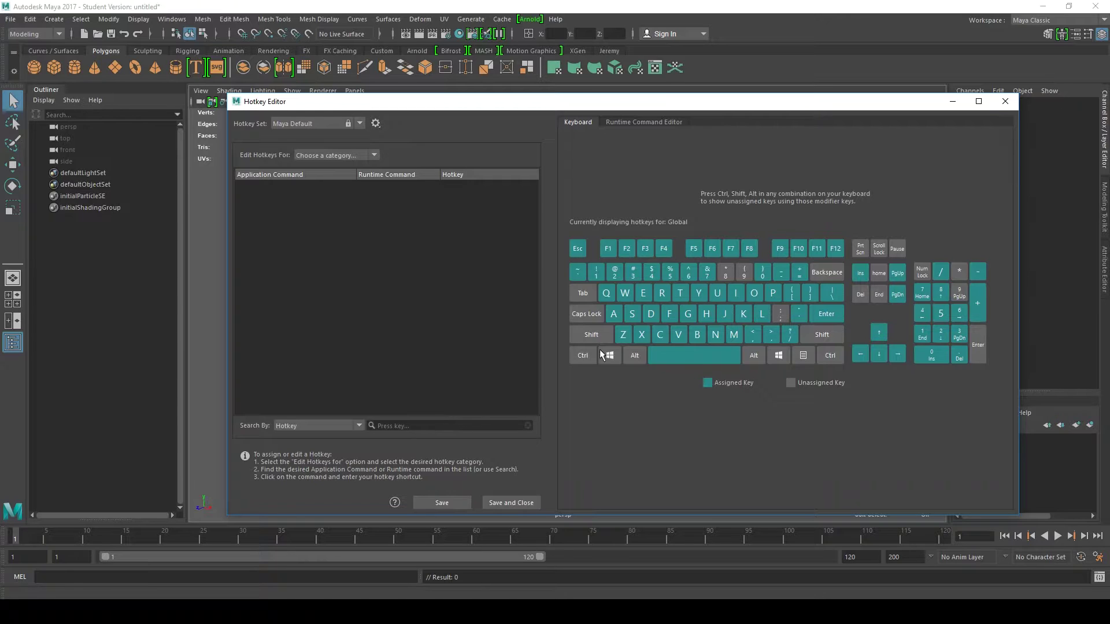
key(t)
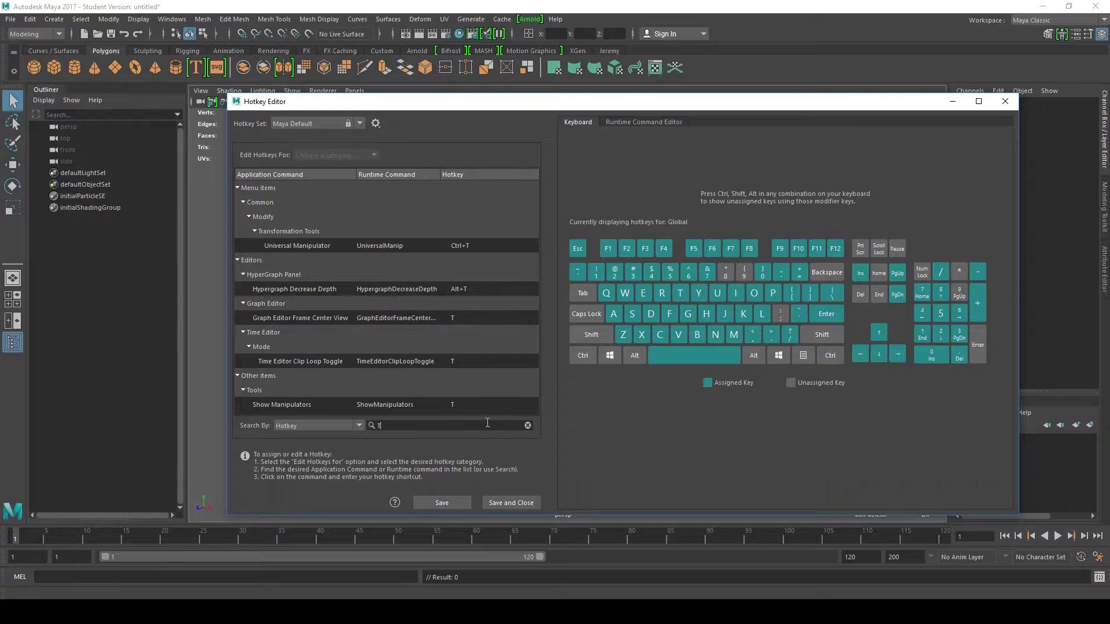
Close the Hotkey Editor and drag out a polygon cube on the grid.
click(1005, 102)
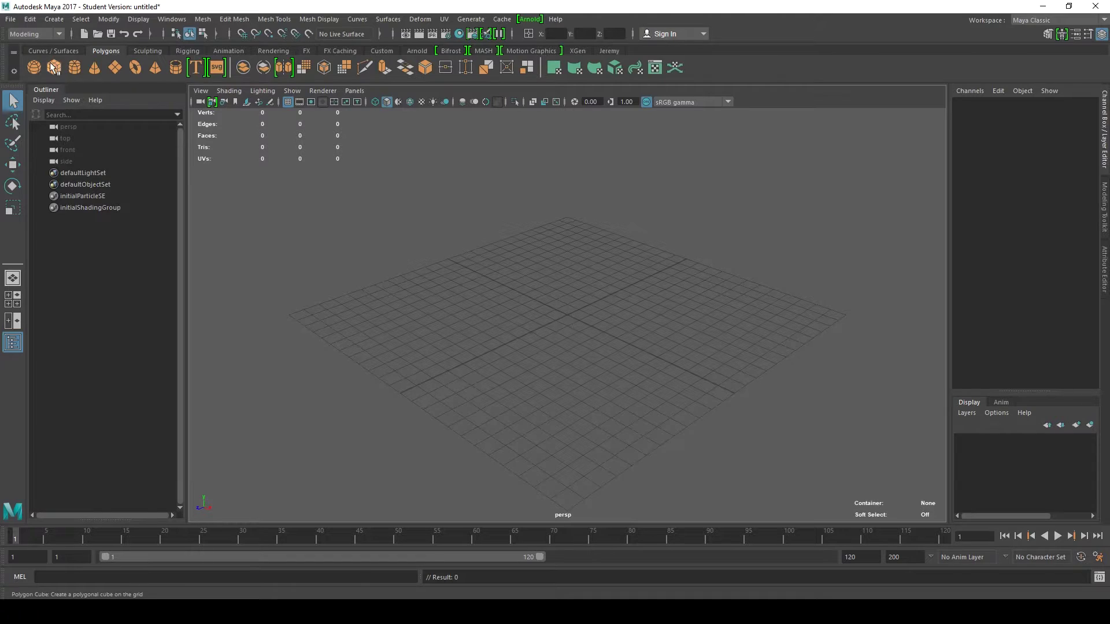
click(54, 68)
drag(547, 292, 580, 235)
Try the cube's right-click marking menus for edge and vertex modes, then dismiss them.
right_drag(591, 232, 595, 210)
click(528, 227)
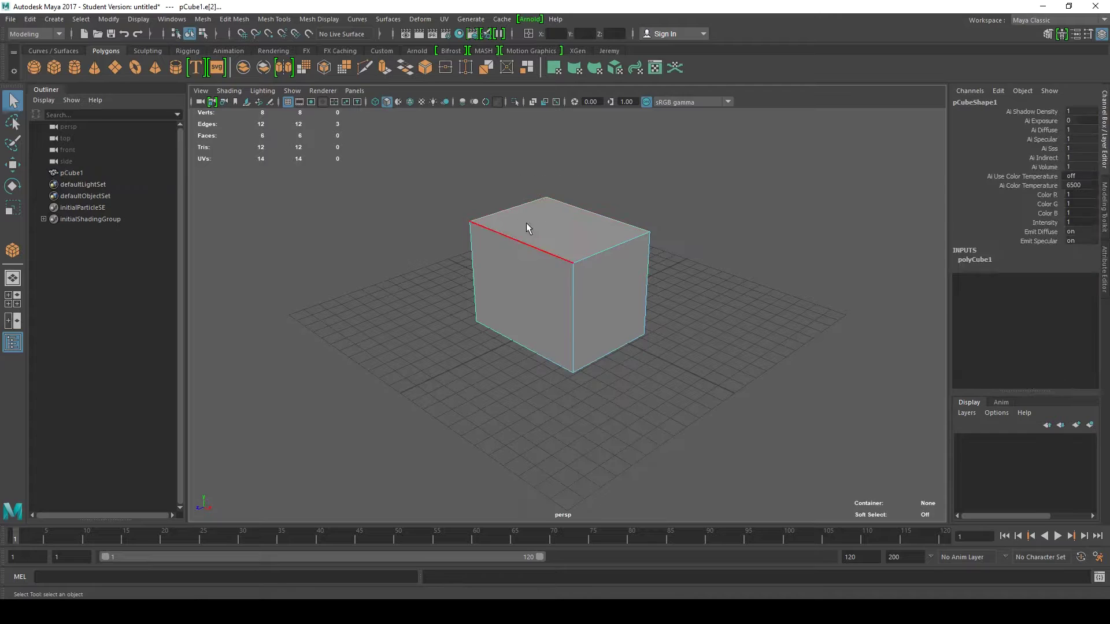
right_drag(541, 237, 506, 234)
alt+drag(629, 210, 555, 233)
right_drag(557, 233, 505, 234)
right_drag(564, 253, 502, 259)
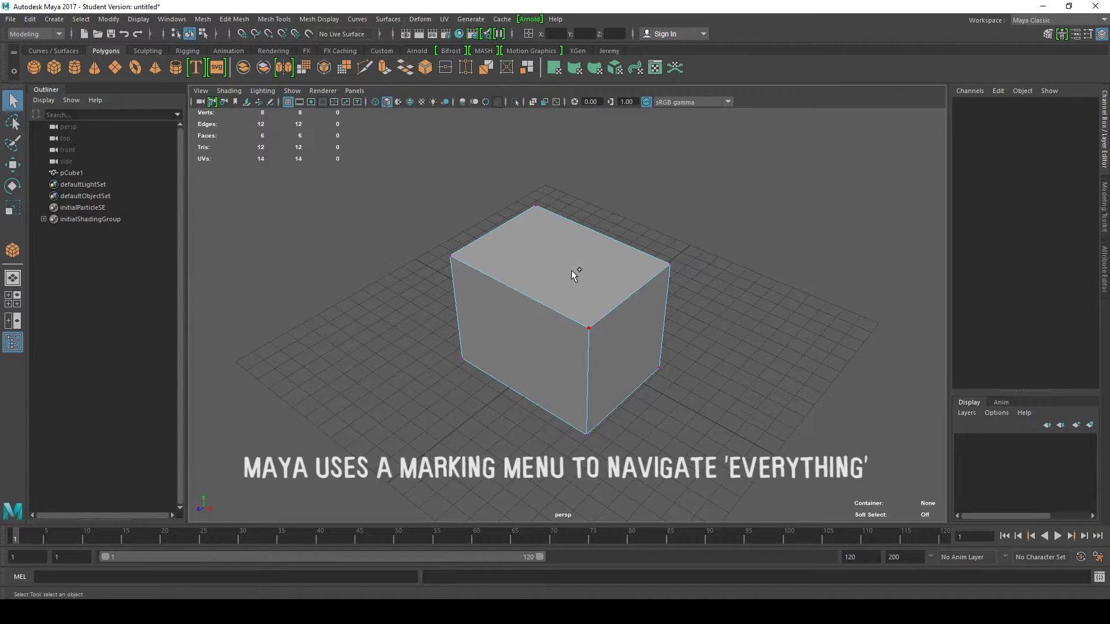
shift+right_click(596, 250)
mouse_move(596, 250)
shift+right_down()
mouse_move(598, 234)
mouse_move(602, 251)
mouse_move(590, 248)
shift+right_up()
right_click(590, 252)
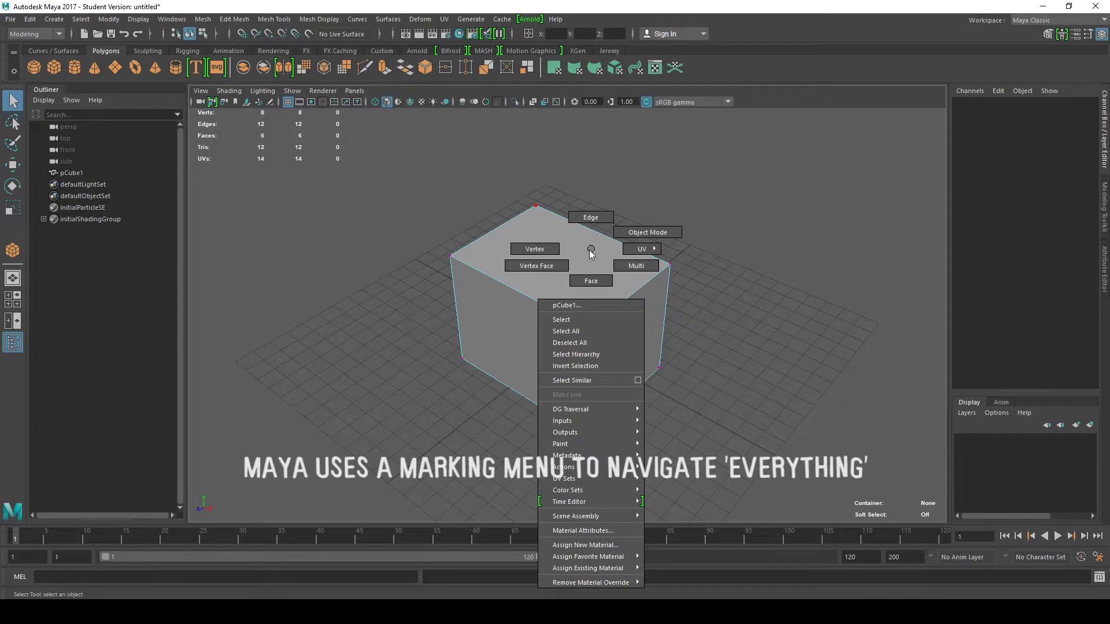
click(585, 253)
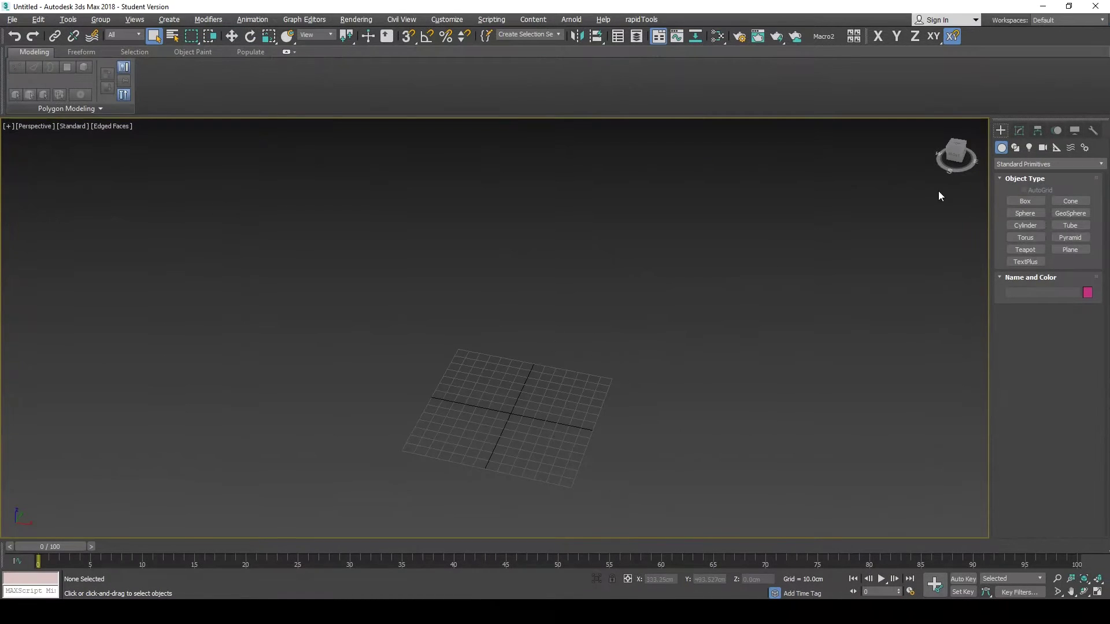
Create a box primitive and convert it to an Editable Poly.
click(1025, 201)
drag(522, 376, 601, 425)
click(617, 277)
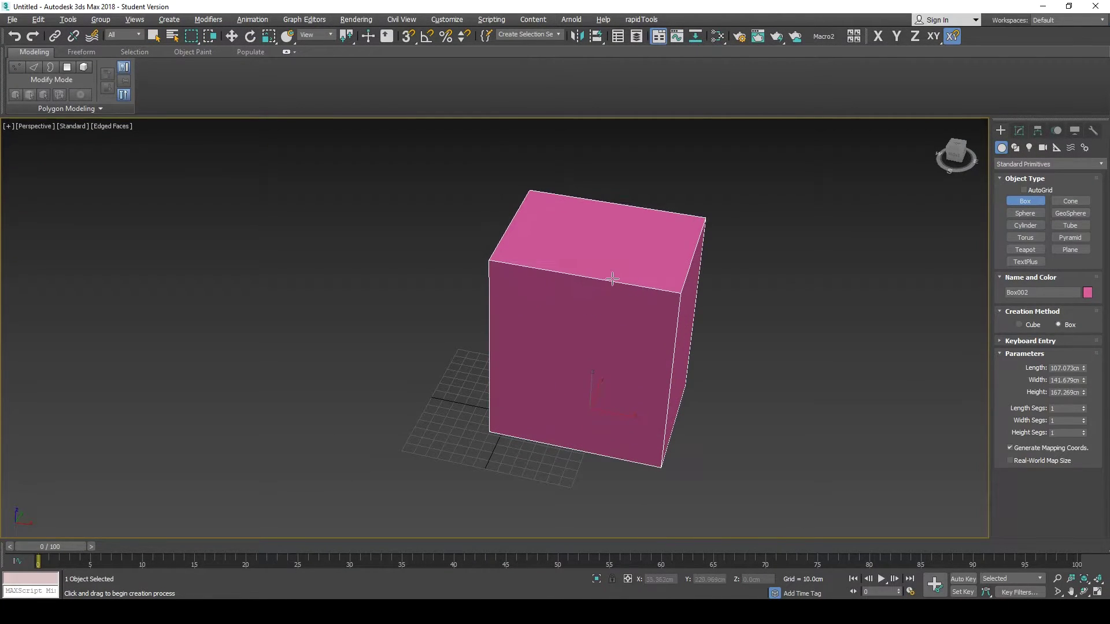
right_click(665, 289)
right_click(684, 300)
mouse_move(653, 418)
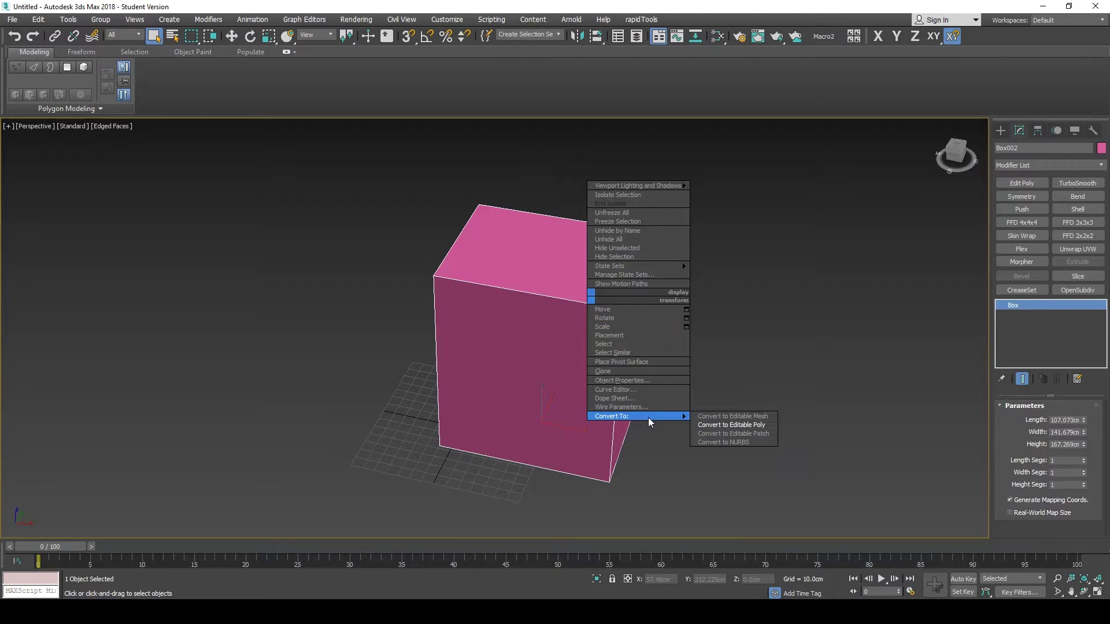
click(745, 426)
Cycle sub-object levels 1–4, select the box's top polygon, then minimize 3ds Max.
key(1)
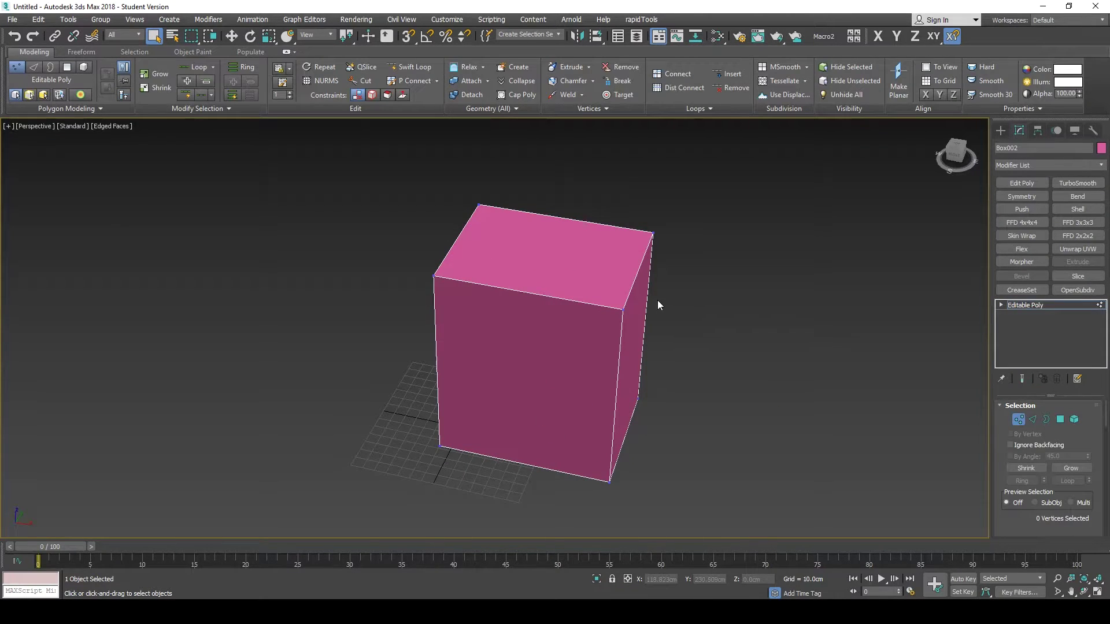
key(2)
key(3)
key(4)
click(626, 267)
alt+middle_drag(626, 266, 742, 286)
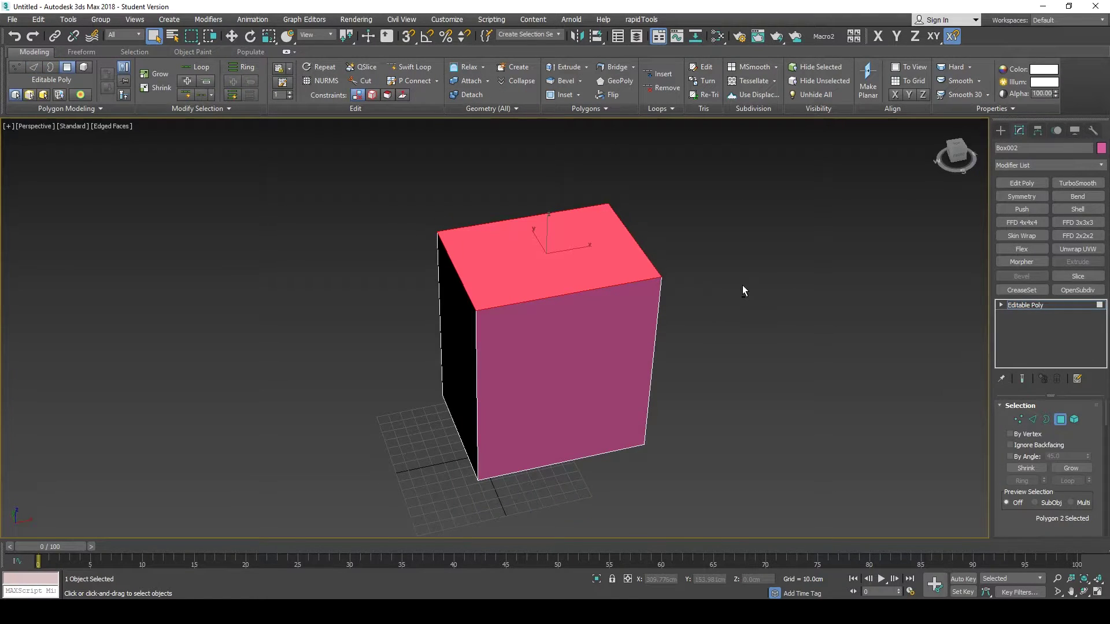
click(1033, 4)
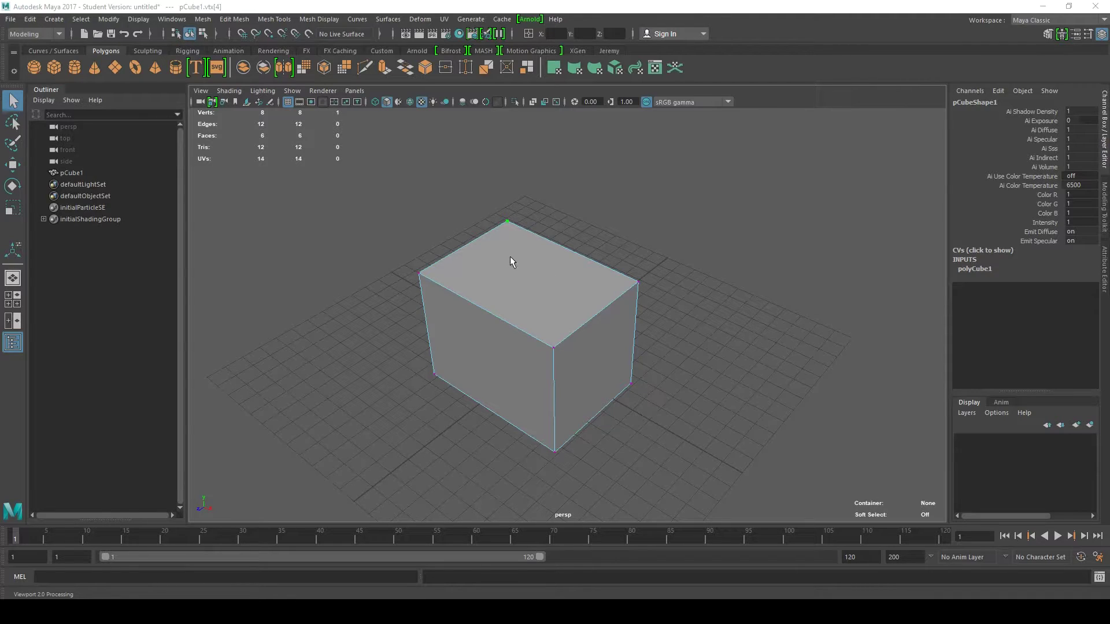
Reselect the cube and preview display modes 2, 3, 4, 5 and 7.
right_drag(546, 280, 632, 266)
click(632, 265)
click(550, 279)
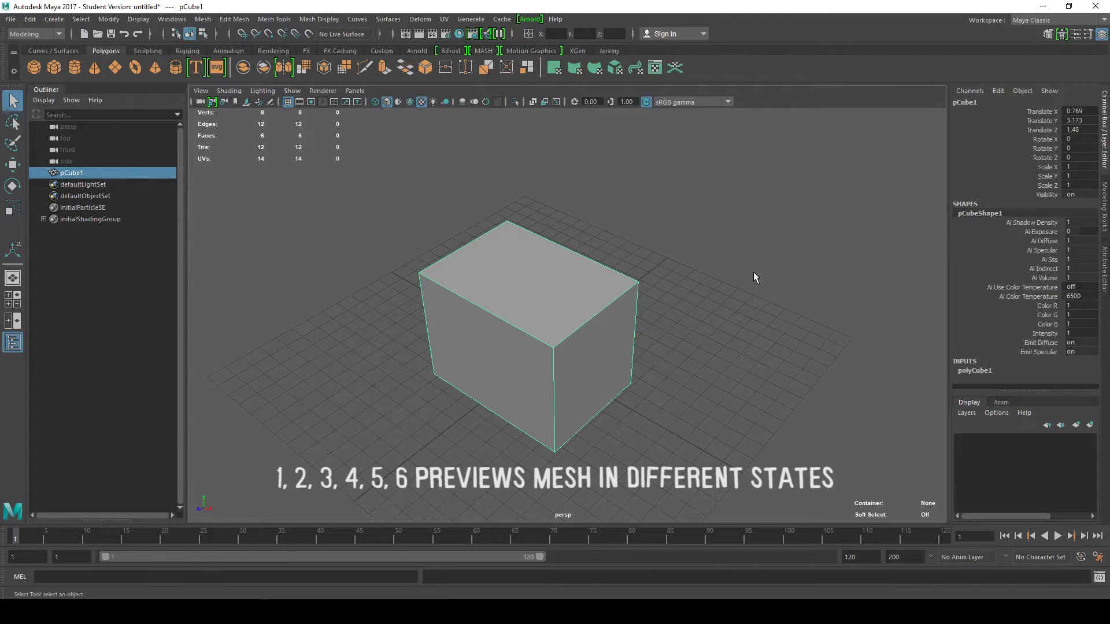
key(2)
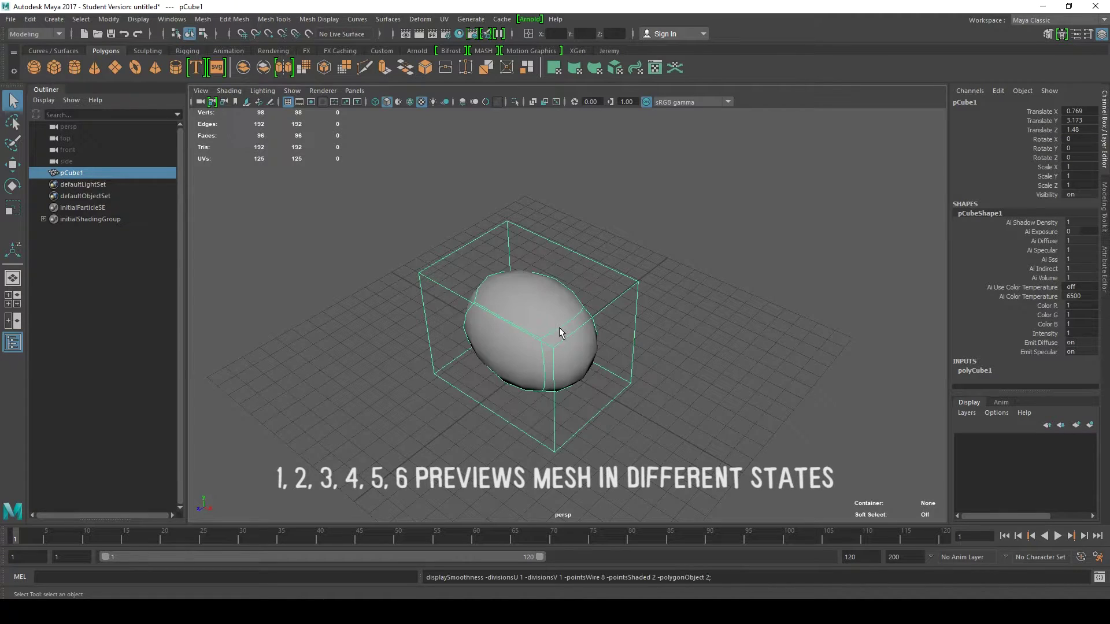
key(3)
key(4)
key(5)
key(7)
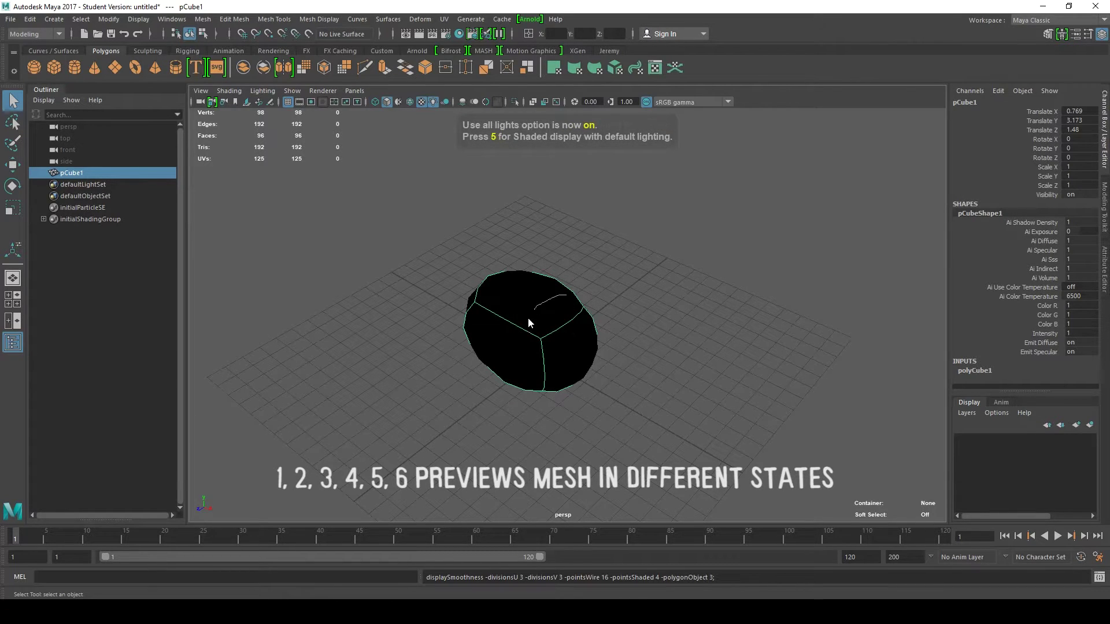
Restore the unsmoothed cube with 1, turn on textured display with 6, and return to Object Mode.
right_click(556, 277)
key(1)
right_drag(557, 279, 559, 313)
key(6)
right_click(571, 273)
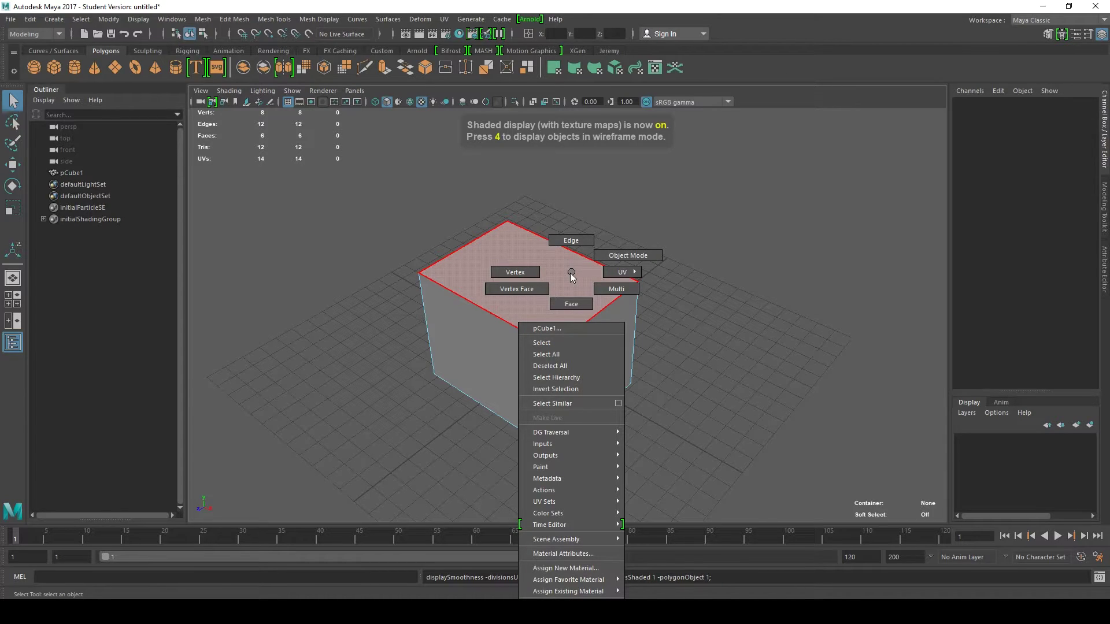
click(630, 255)
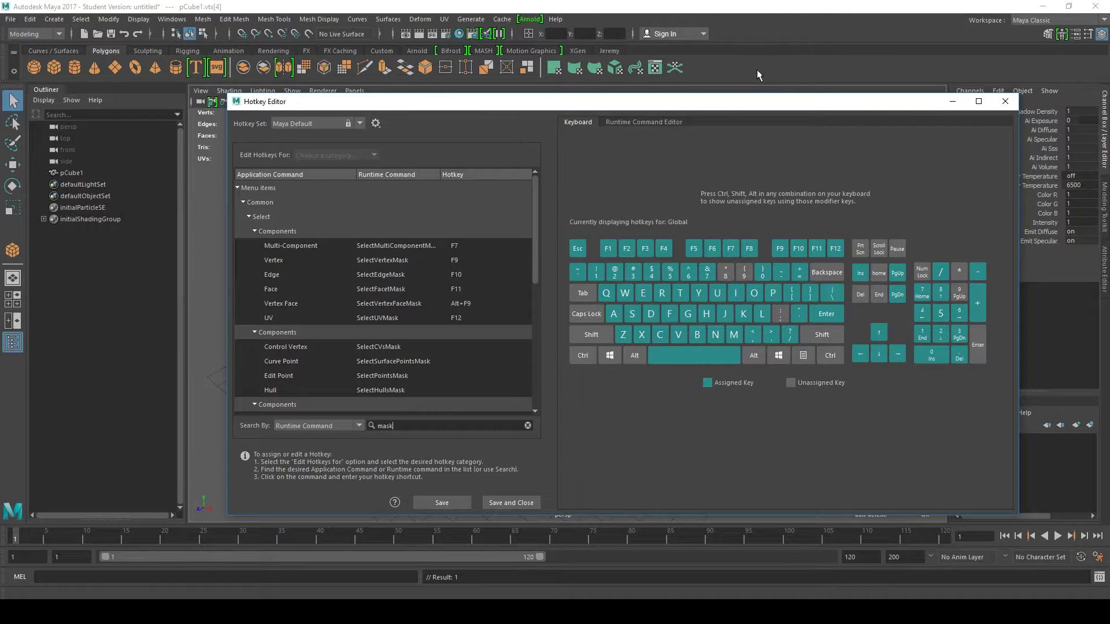
Move the Hotkey Editor window lower on the screen.
drag(768, 106, 727, 114)
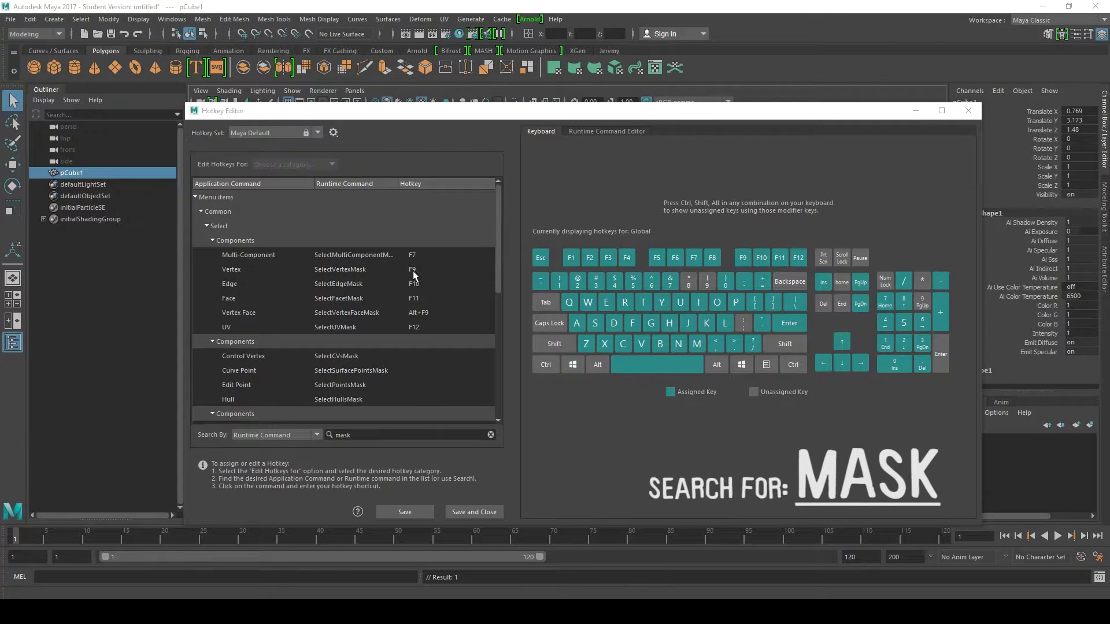
Assign hotkeys 1, 2 and 3 to the Vertex, Edge and Face selection mask commands.
double_click(414, 270)
text(1)
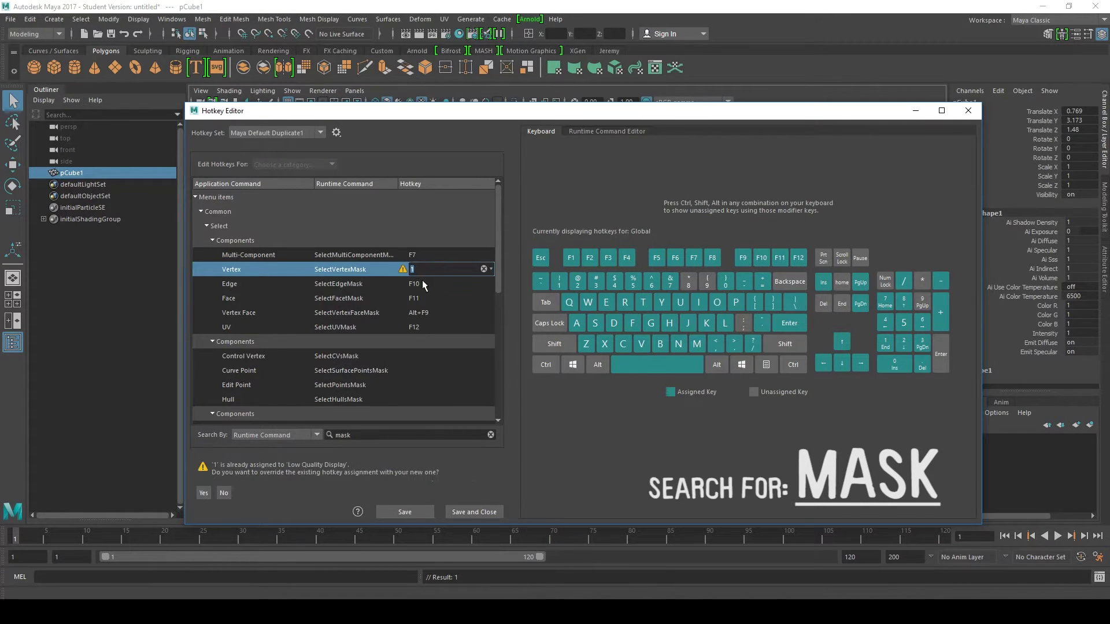
double_click(414, 283)
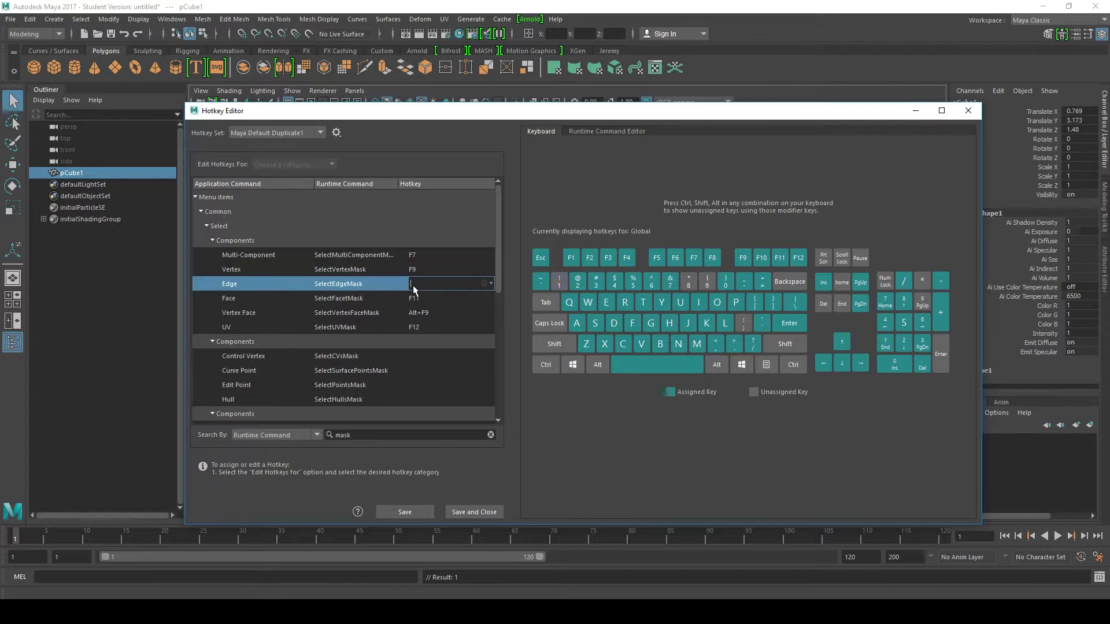
text(2)
double_click(420, 299)
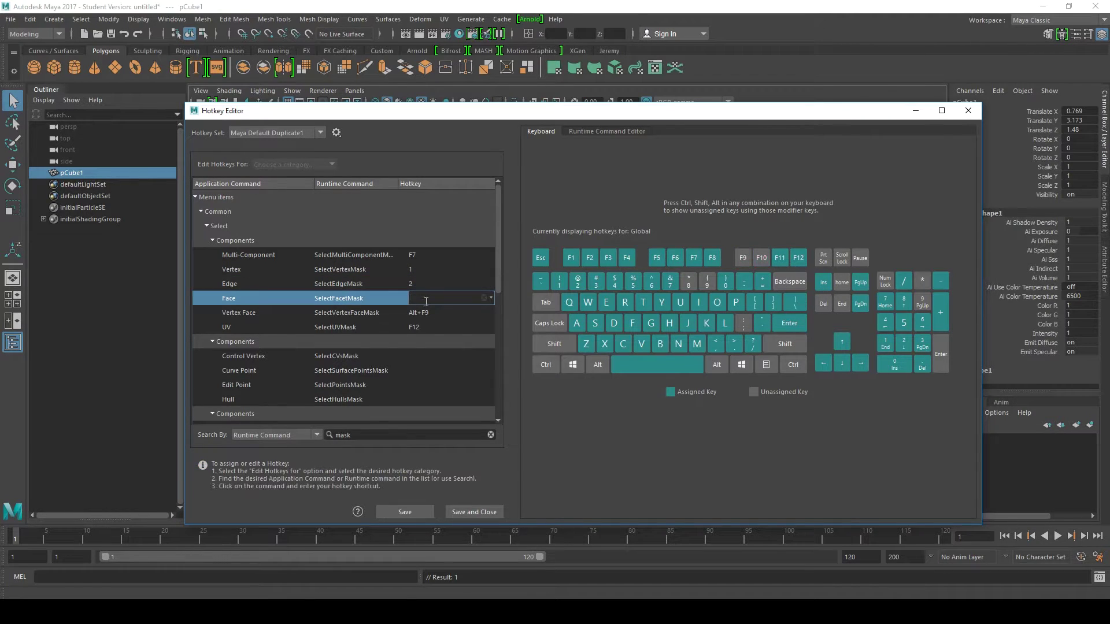
text(3)
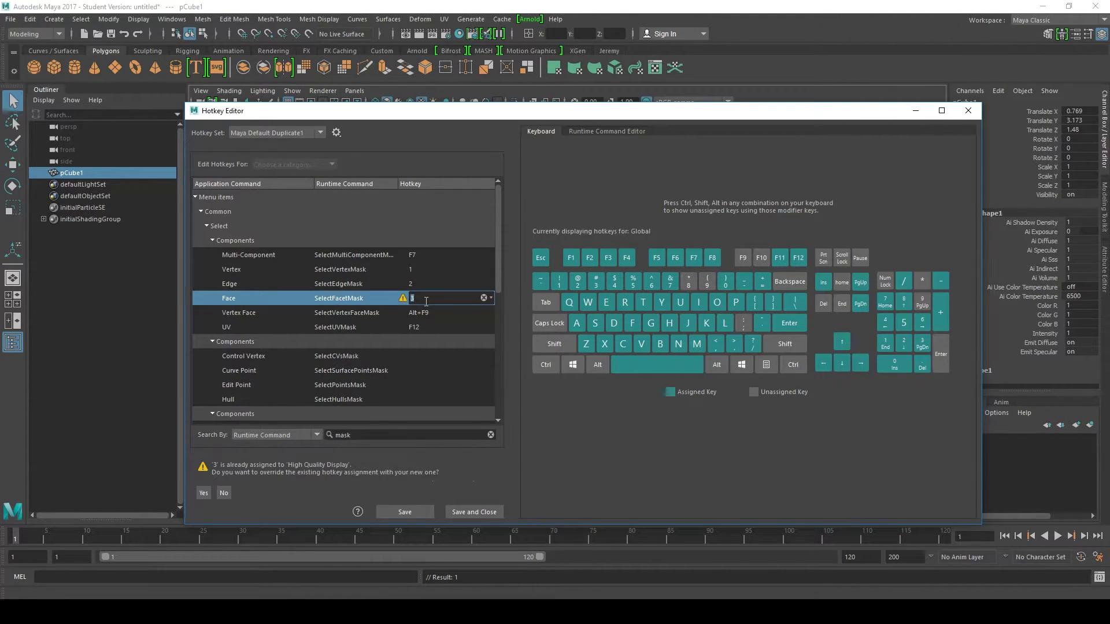
key(Return)
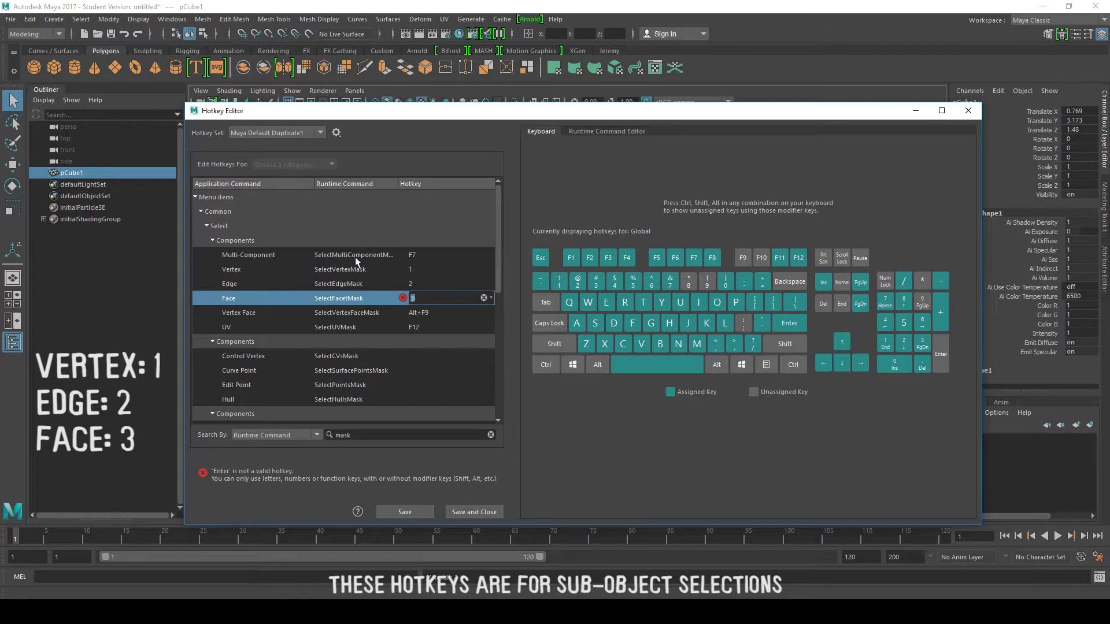
mouse_move(736, 303)
Search 'display' and bind F1, F2, F3 to Low, Medium and High Quality Display.
double_click(342, 435)
text(d)
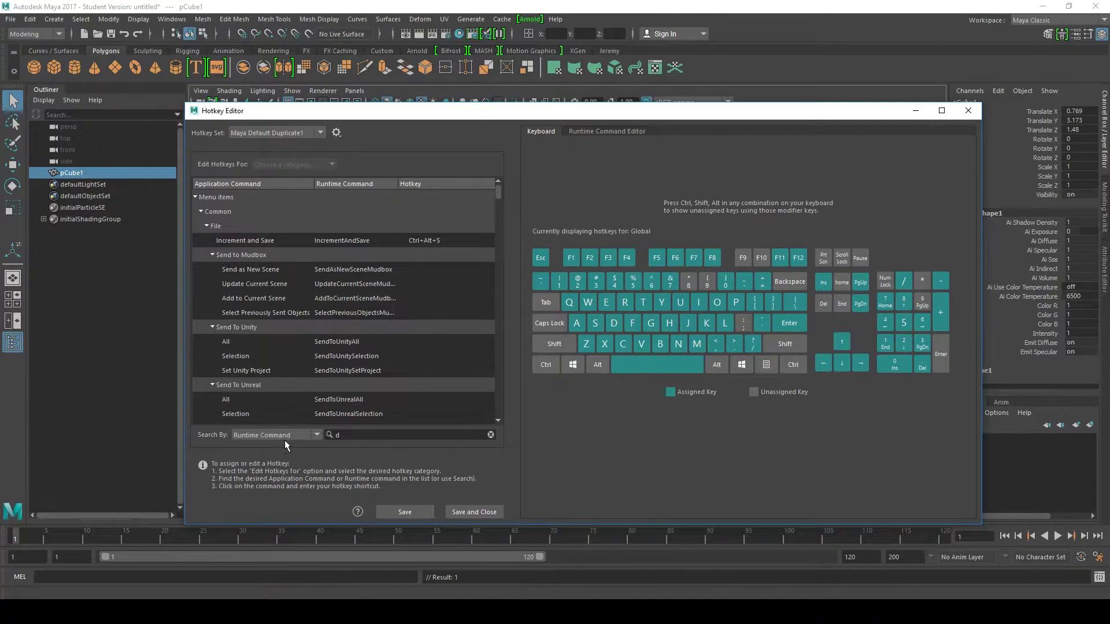
key(BackSpace)
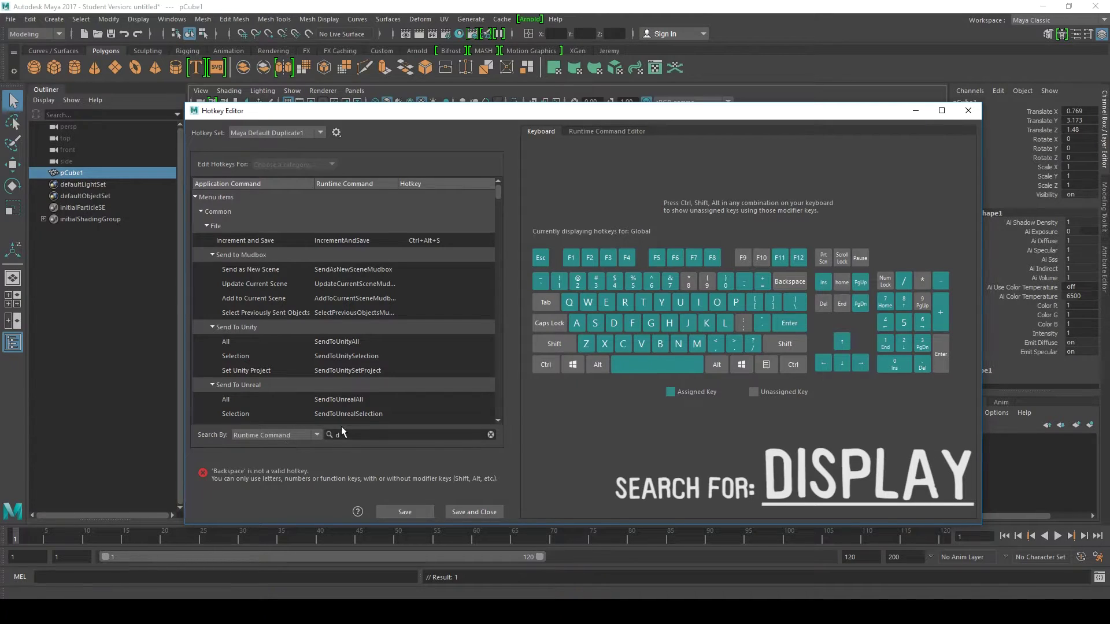
text(isplay)
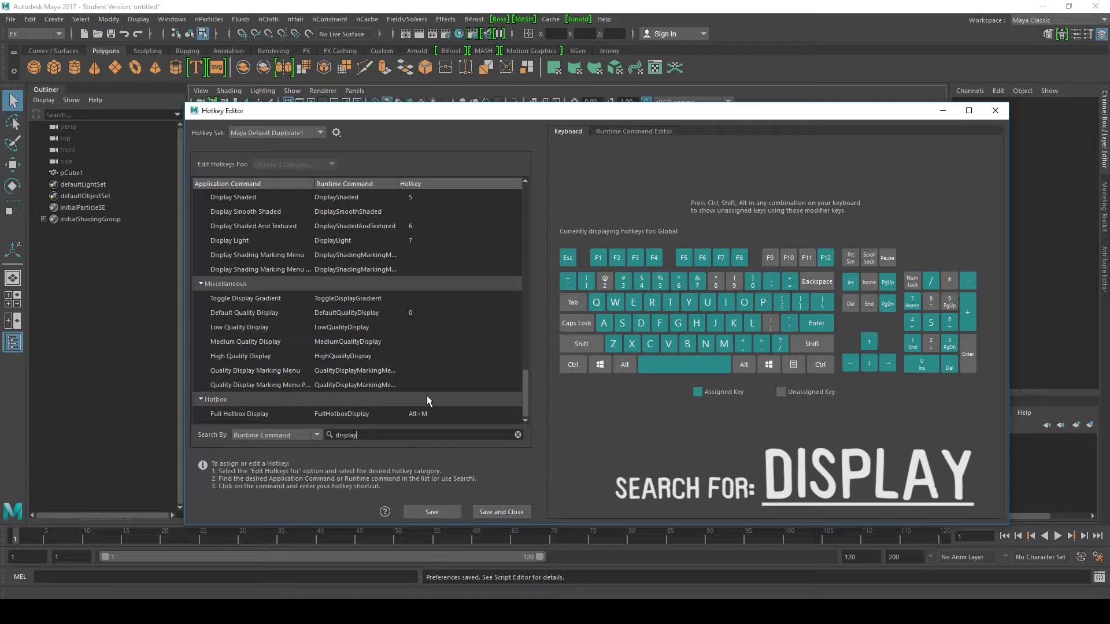
click(390, 341)
click(417, 328)
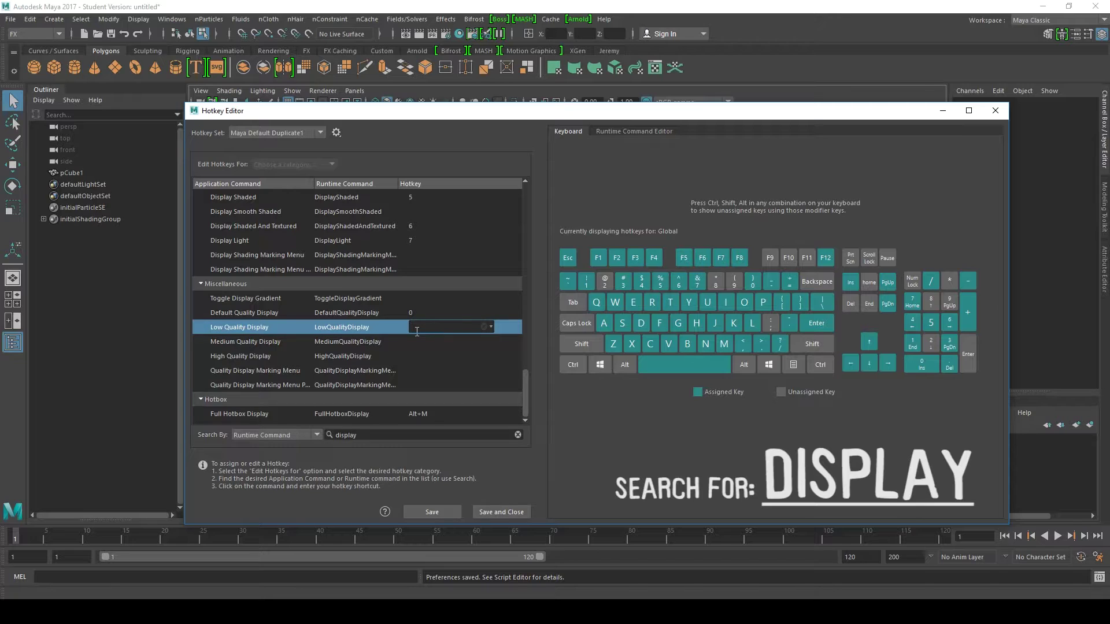
key(F1)
click(415, 342)
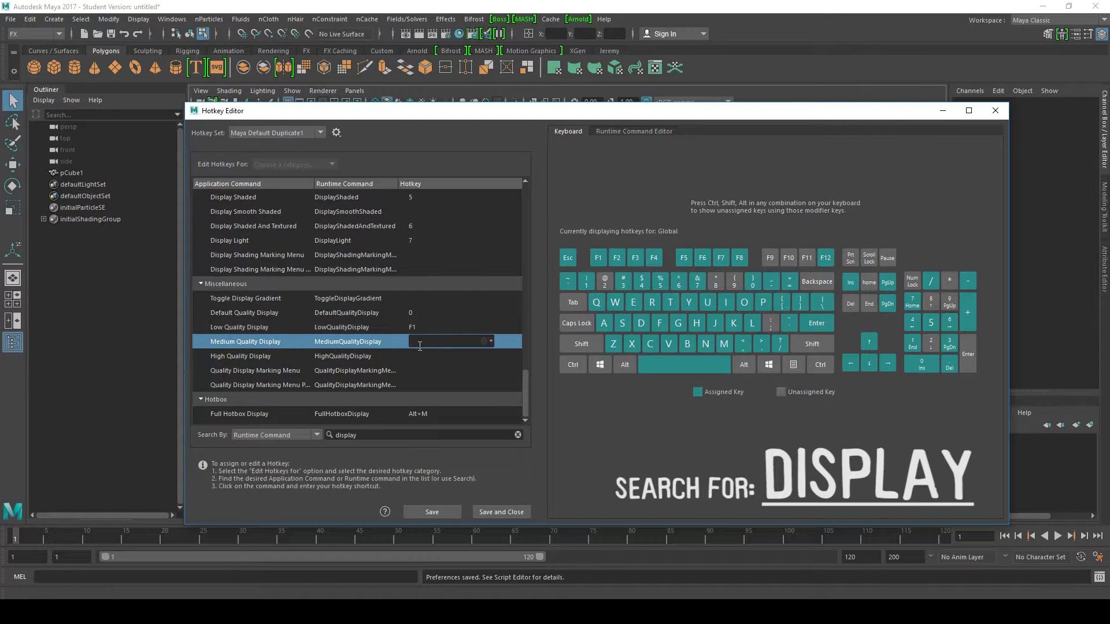
key(F2)
click(414, 357)
key(F3)
key(Return)
Bind Alt+X to Display Wireframe, accept the override, save, and test the toggle.
scroll(528, 379, up, 2)
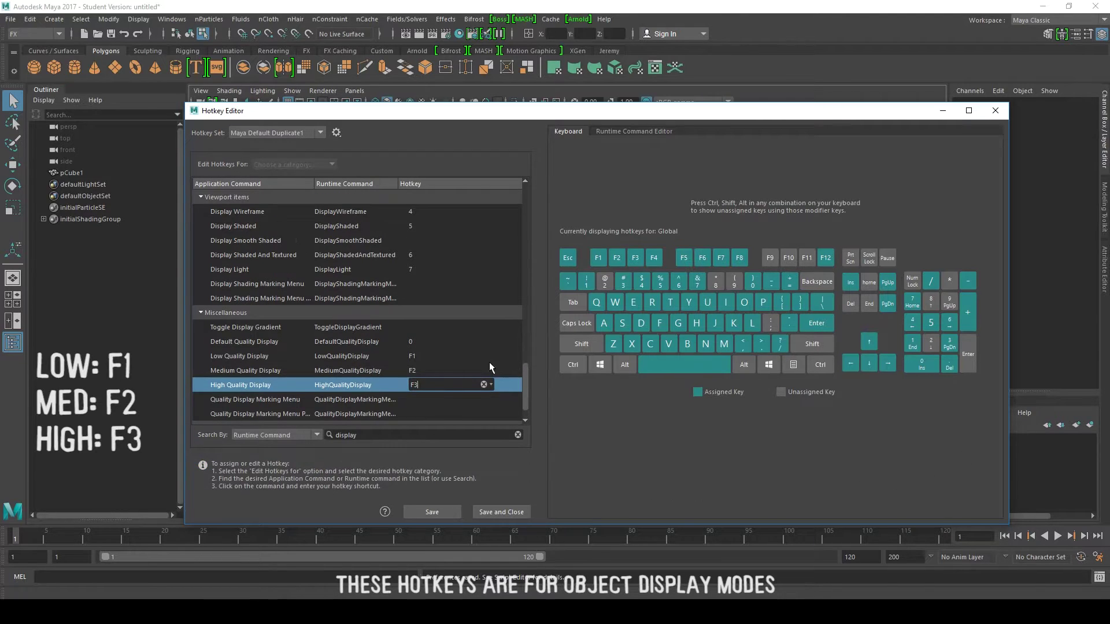
scroll(524, 378, up, 2)
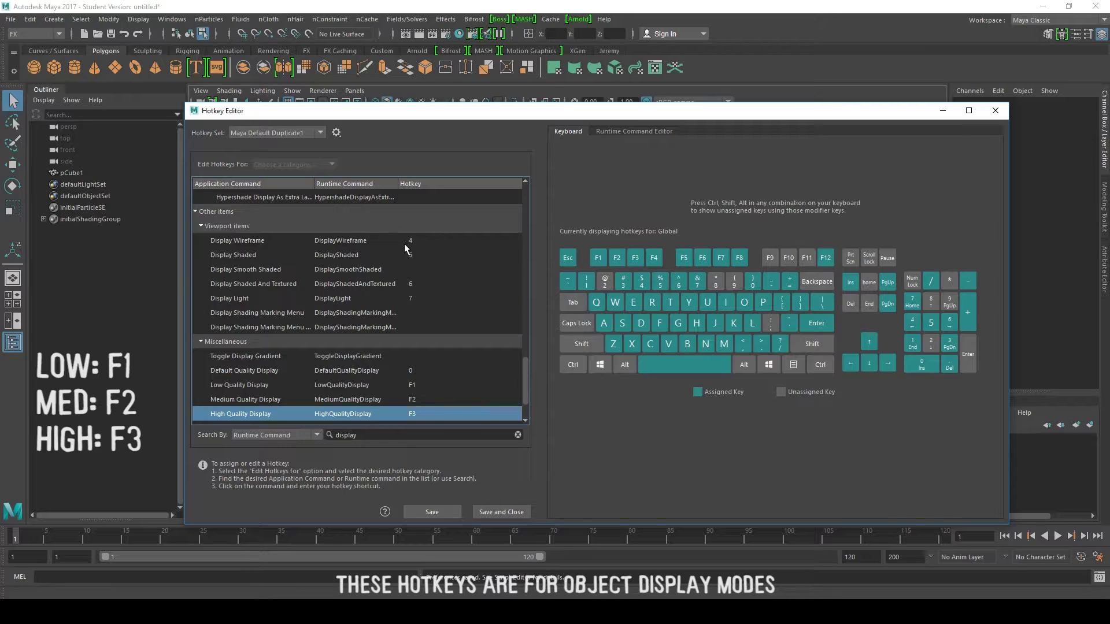
click(419, 241)
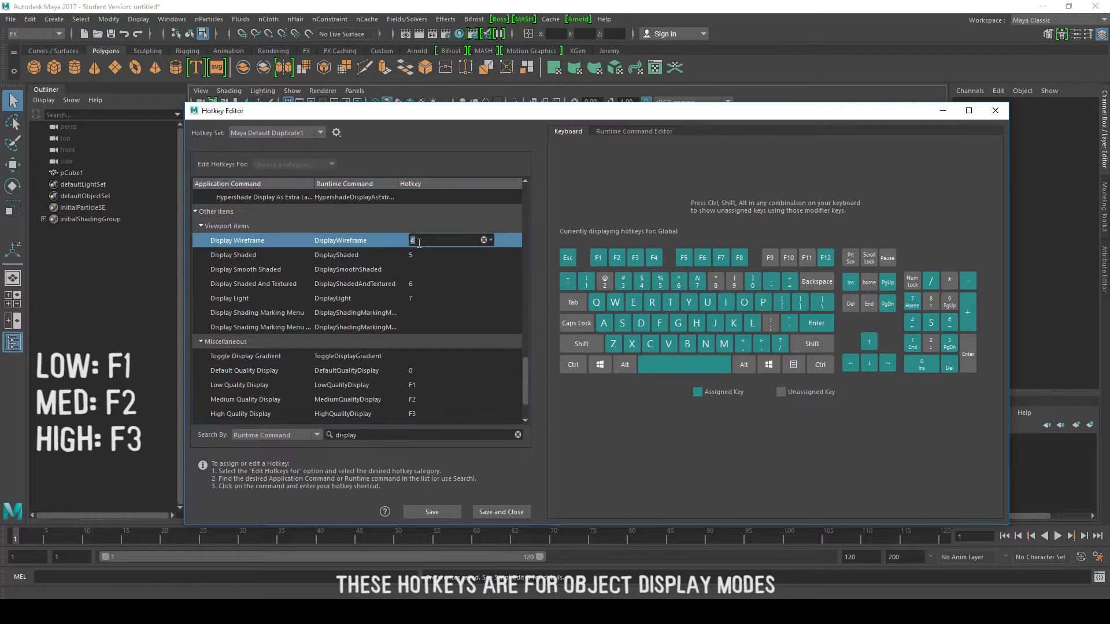
key(alt+x)
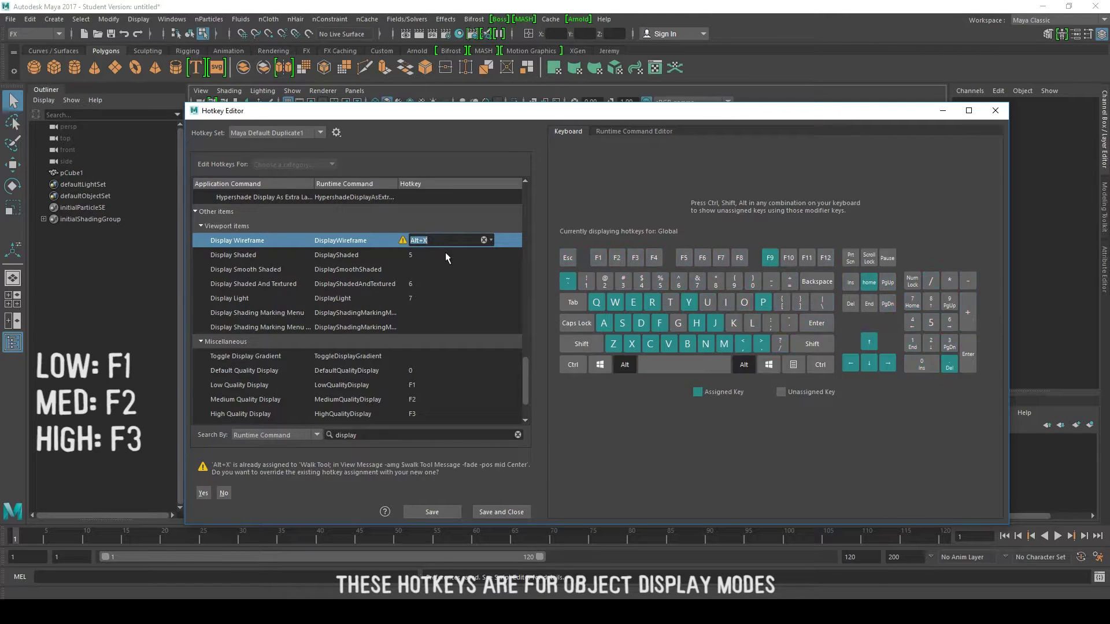
click(203, 493)
click(431, 512)
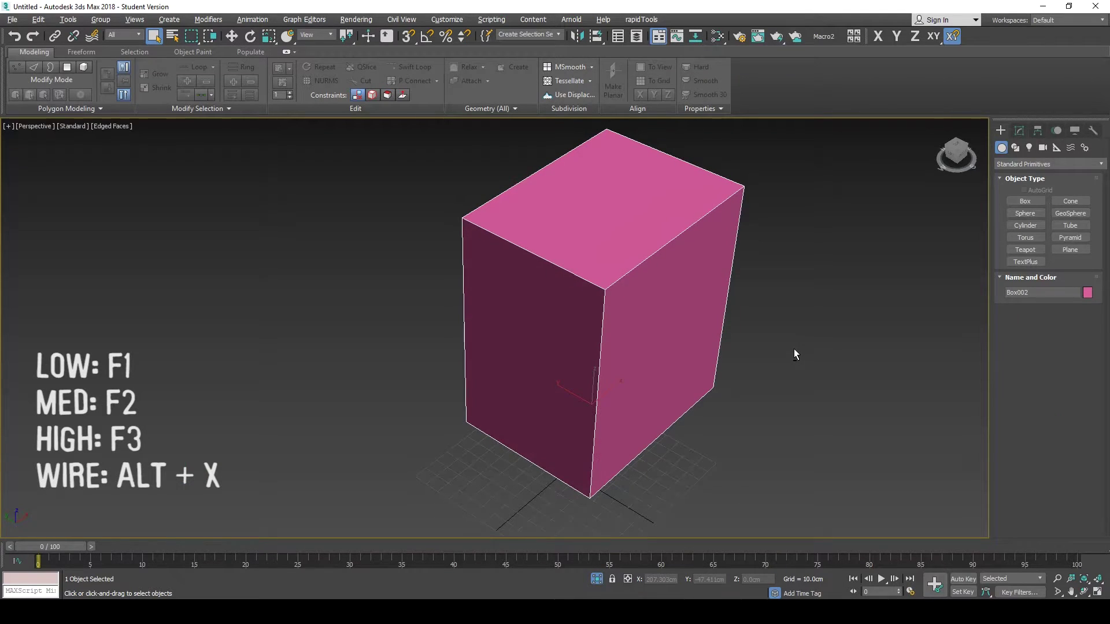
key(alt+x)
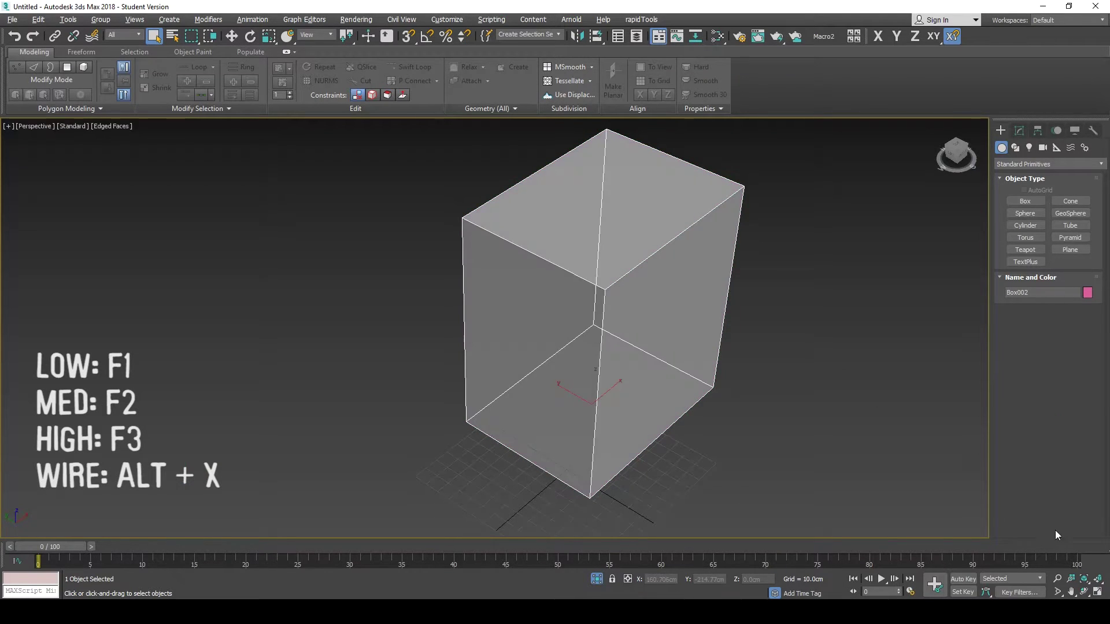
key(alt+x)
key(alt+x)
key(alt+x)
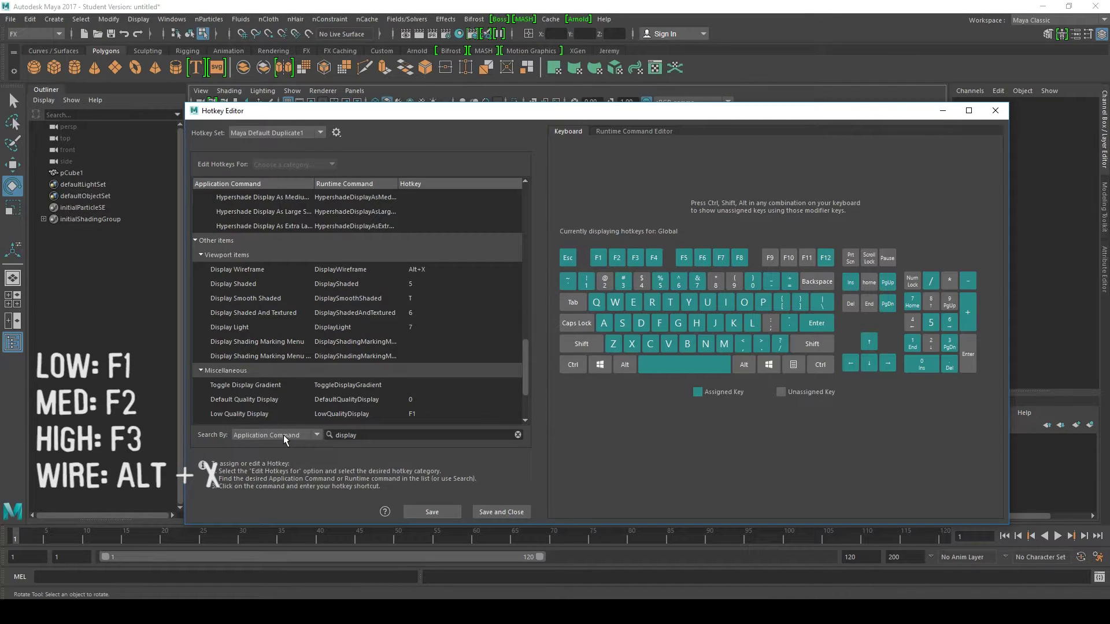
Search application commands for 'object' and bind the backtick key to Object/Component, accepting the override.
click(284, 436)
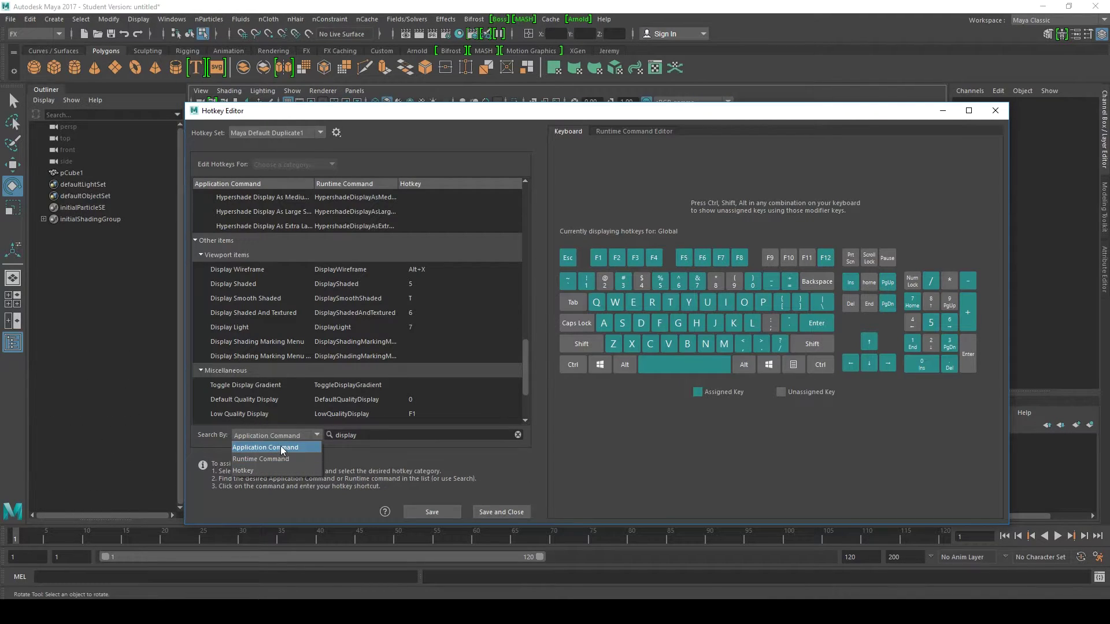
click(281, 448)
key(Tab)
text(o)
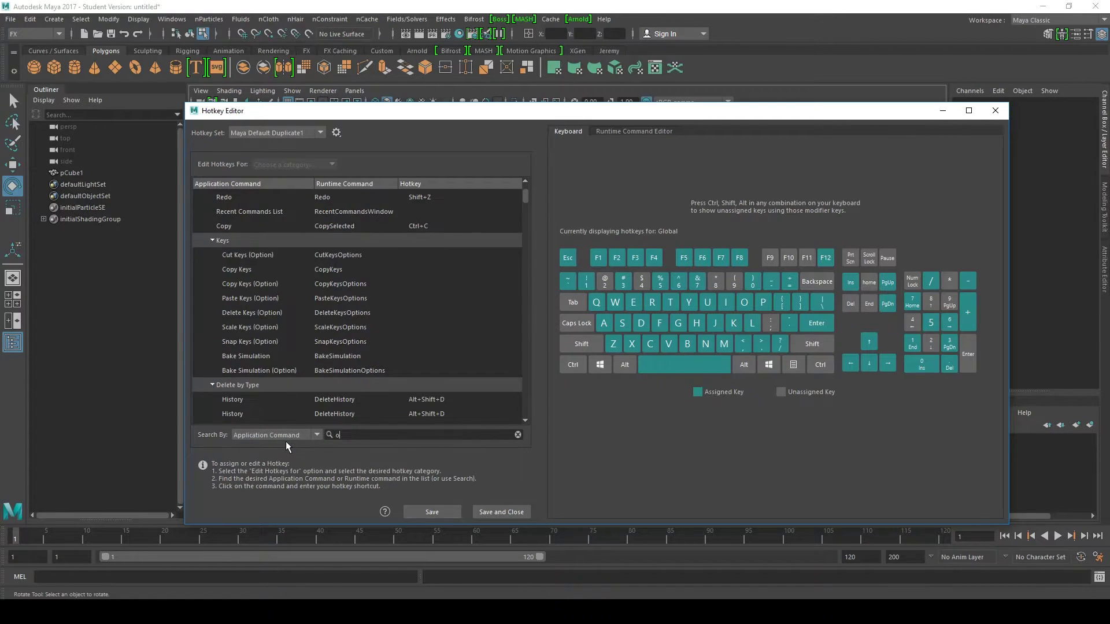
text(bject)
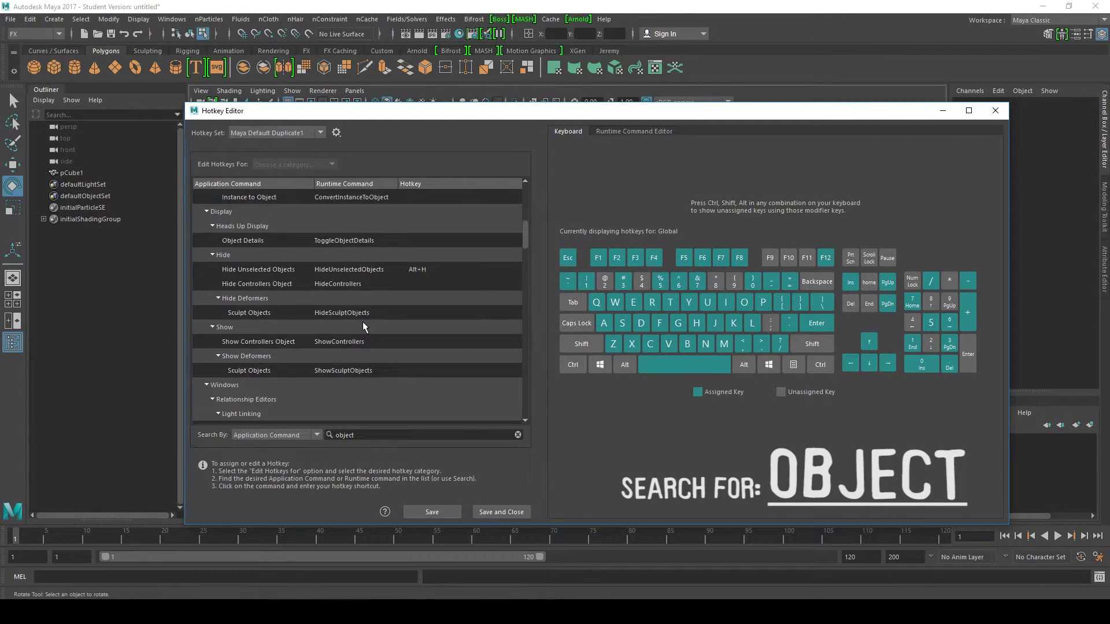
scroll(302, 287, down, 5)
scroll(362, 321, up, 4)
click(356, 314)
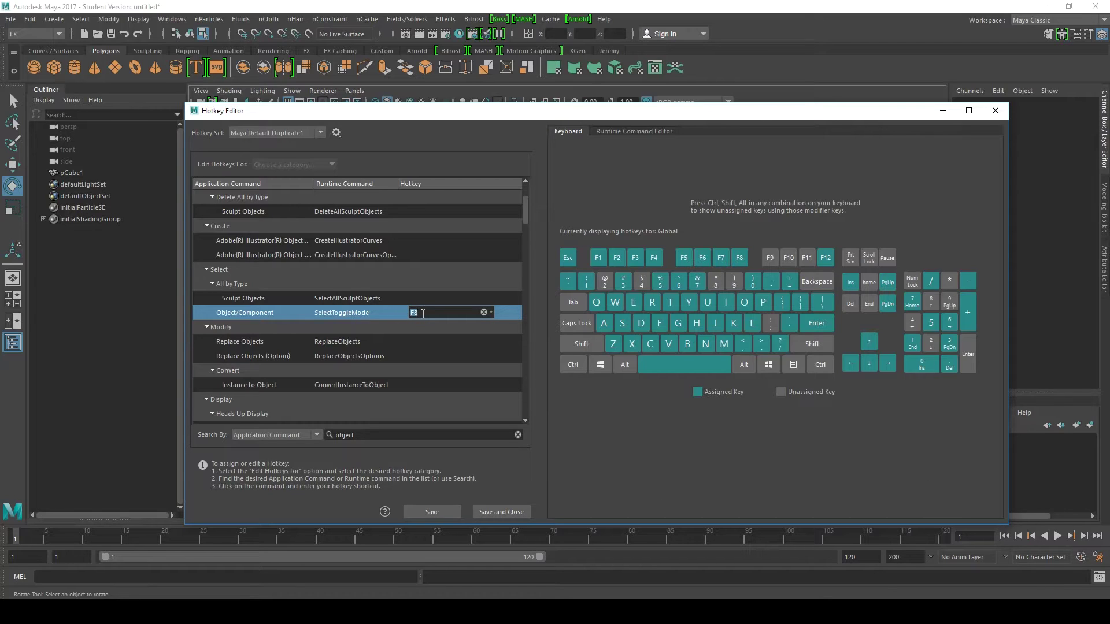
text(`)
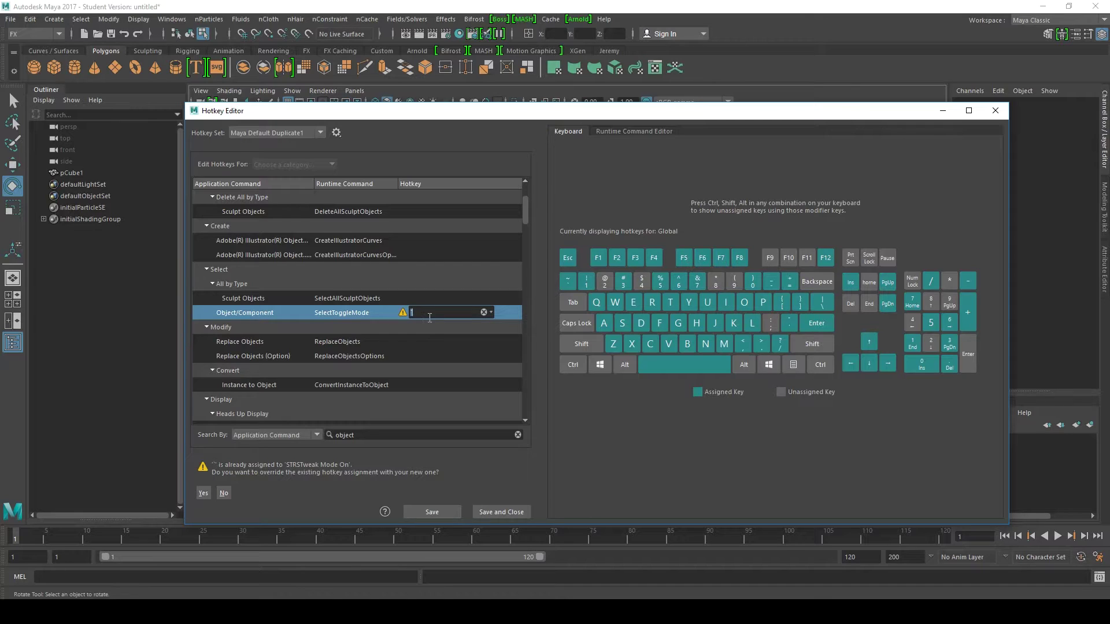
click(450, 510)
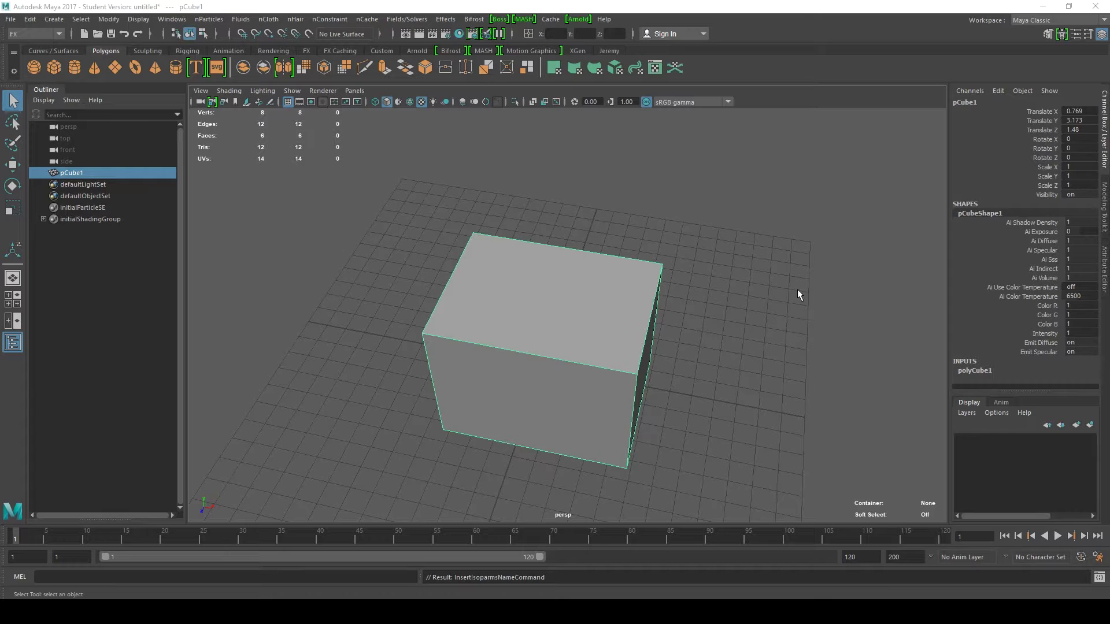
click(13, 300)
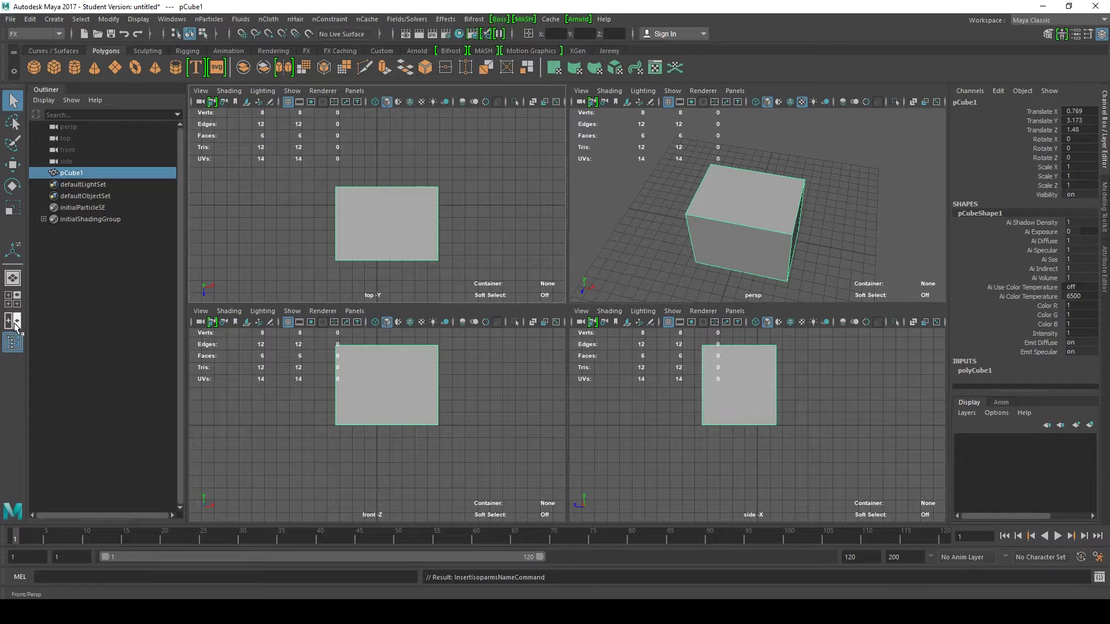
click(15, 278)
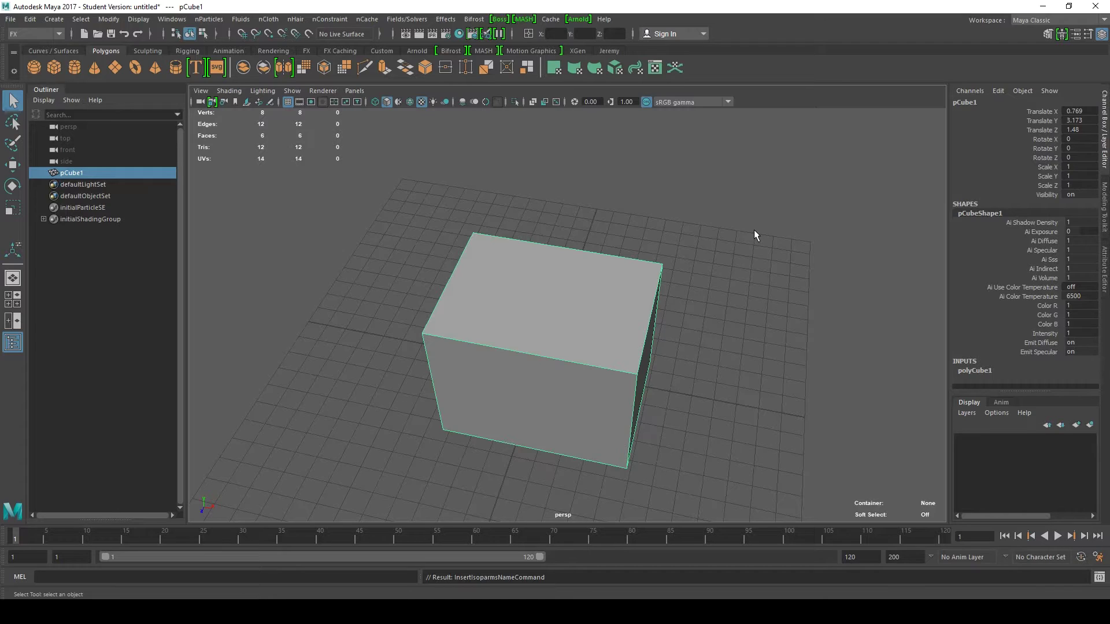
key(space)
key(space)
key(space)
key(space)
key(space)
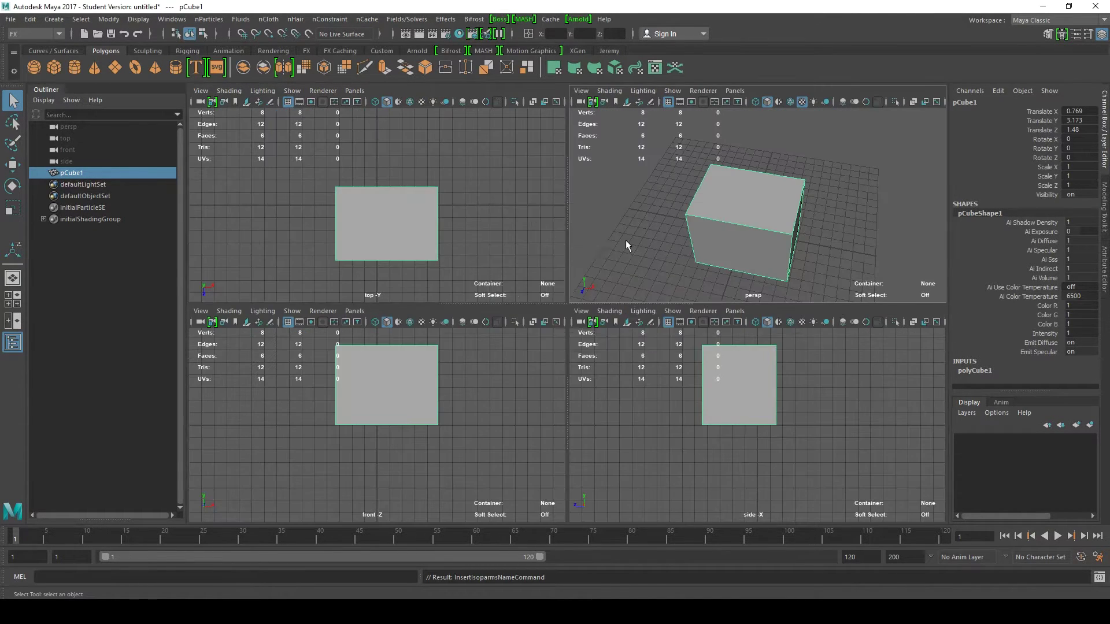
key(space)
key(space)
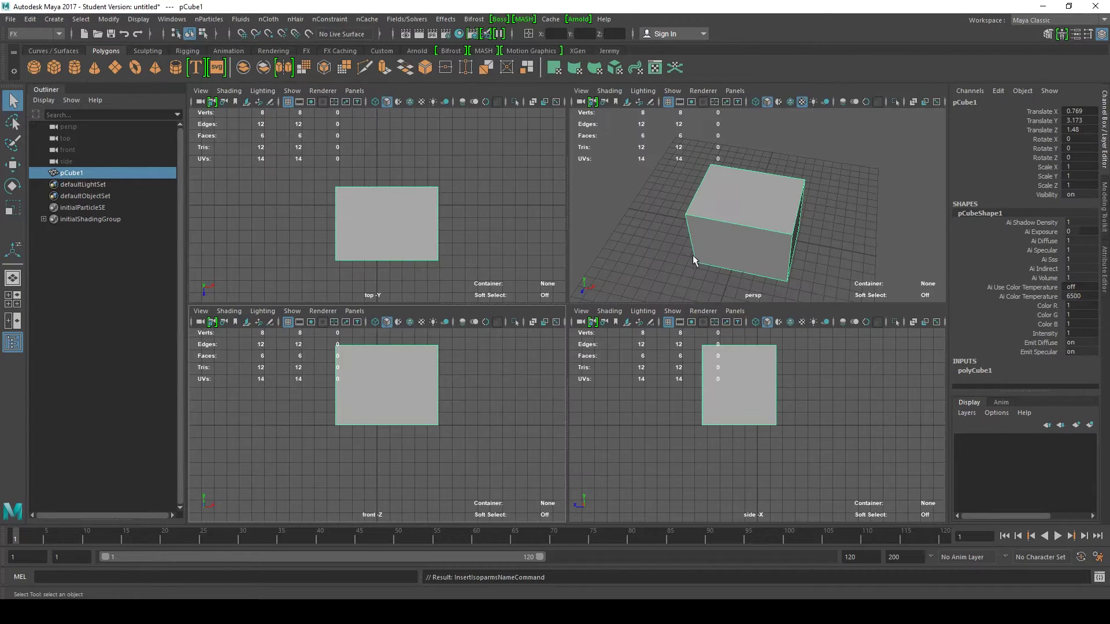
key(space)
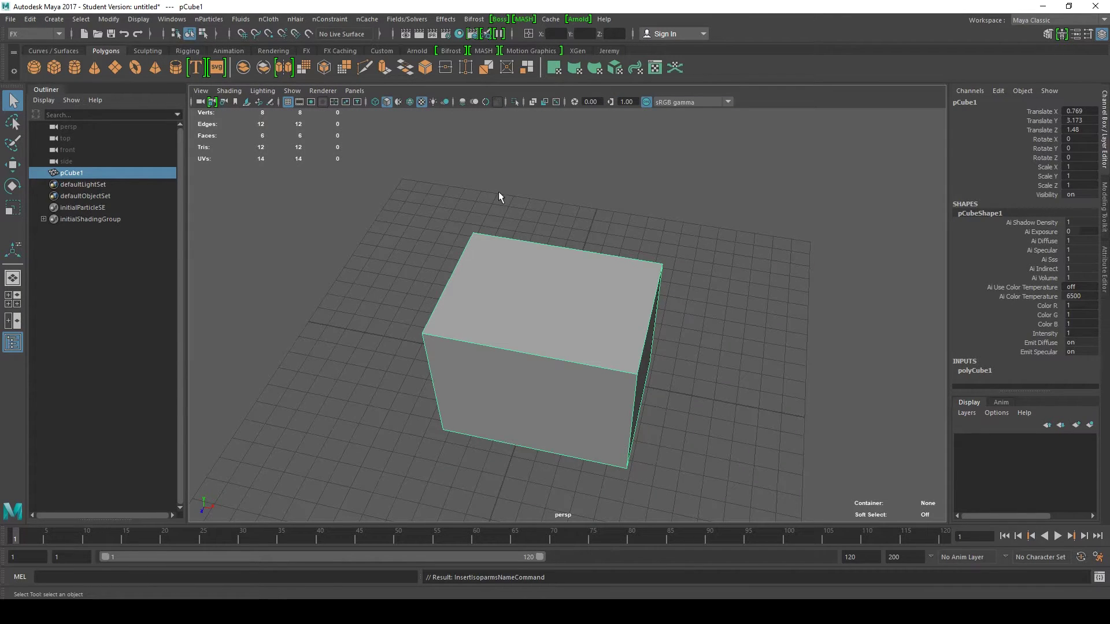
Reopen the Hotkey Editor and search for 'hotbo'.
click(240, 19)
mouse_move(138, 19)
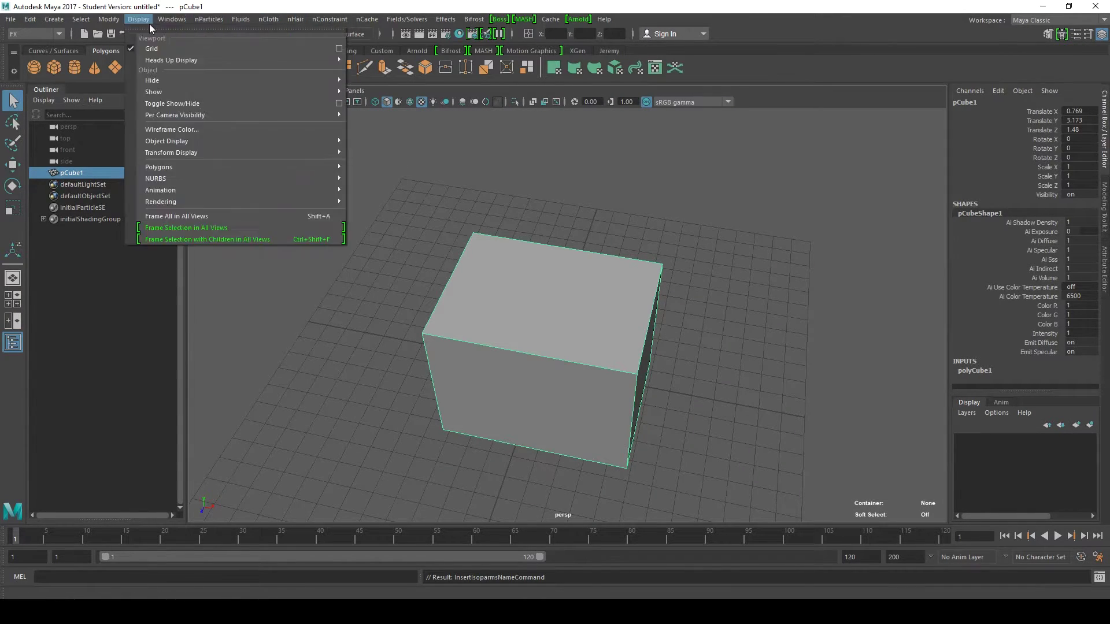
mouse_move(217, 130)
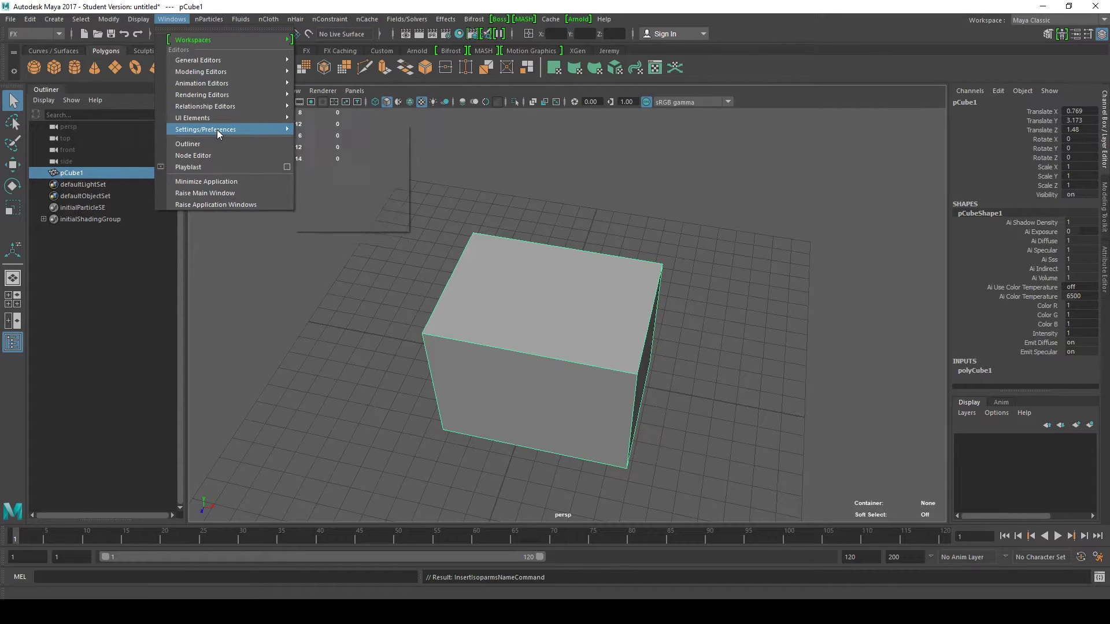
click(359, 166)
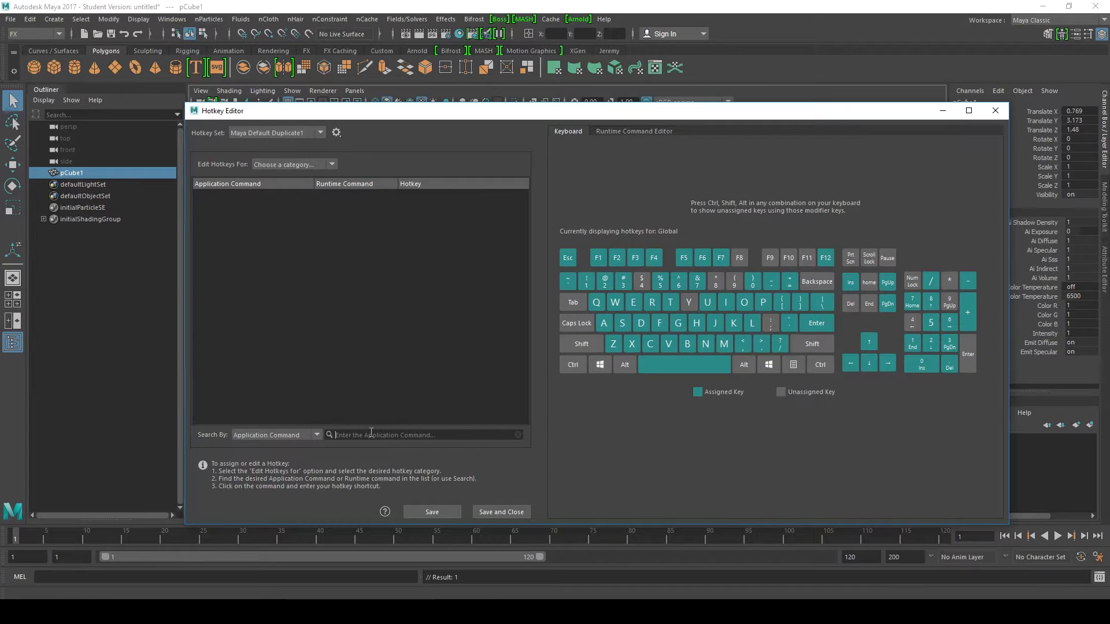
text(hotbox)
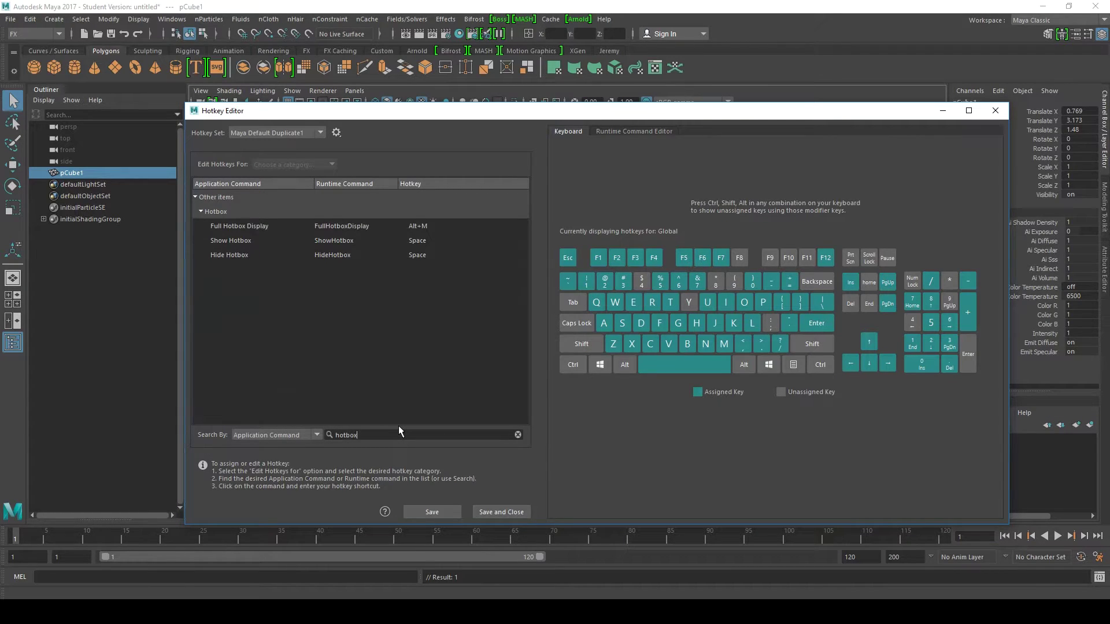
Set Show Hotbox and Hide Hotbox to Alt+W and save the hotkeys.
double_click(412, 239)
key(alt+w)
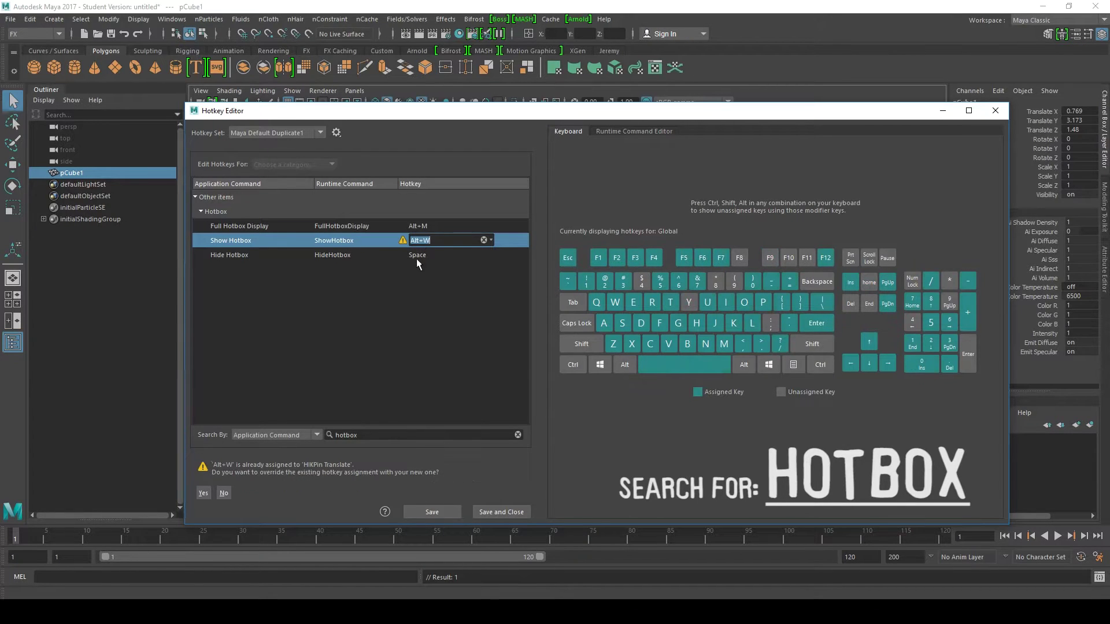
double_click(427, 255)
key(alt+w)
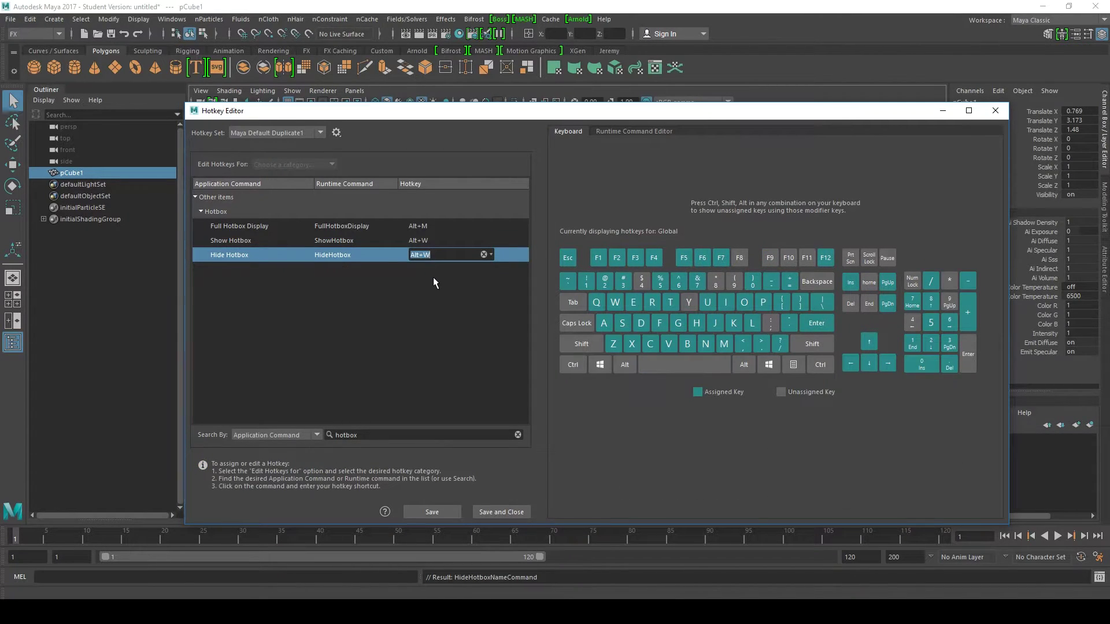
click(415, 293)
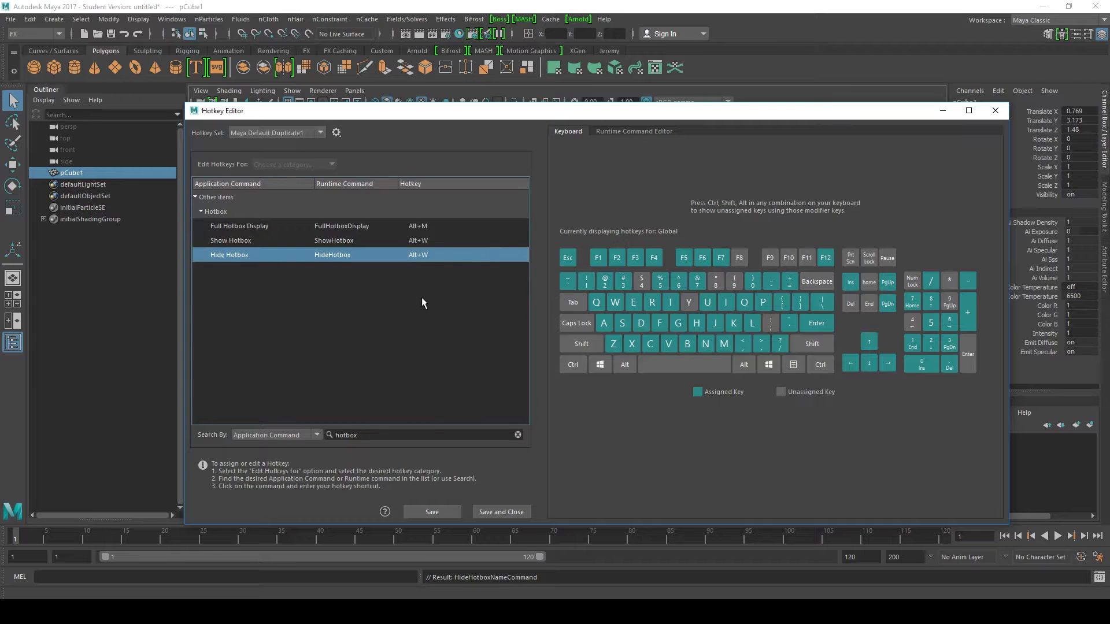
click(438, 514)
click(997, 111)
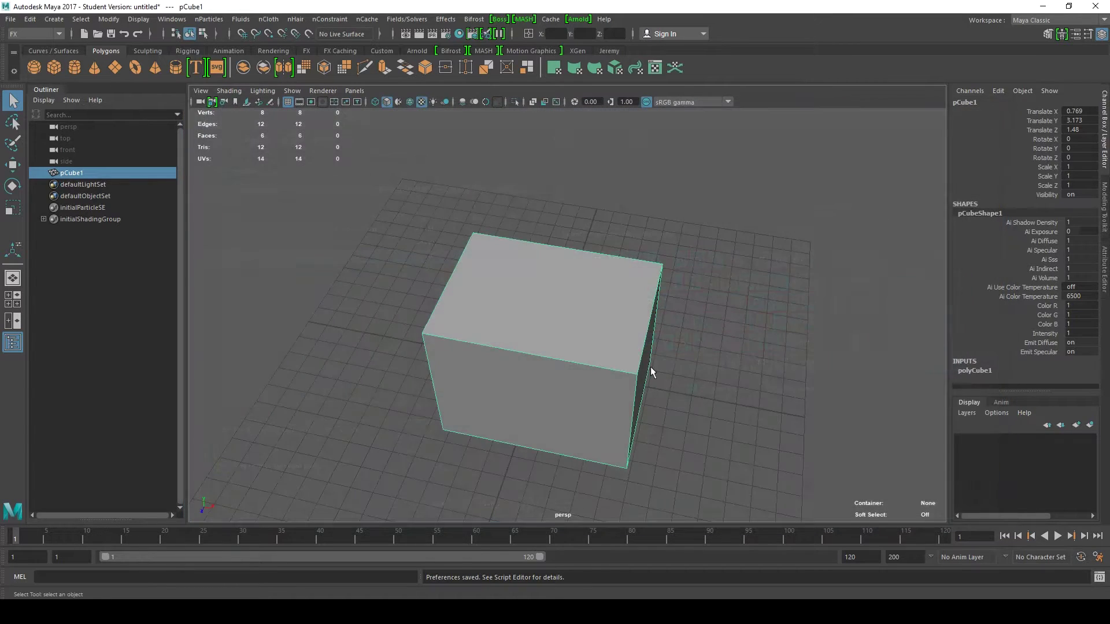
key(space)
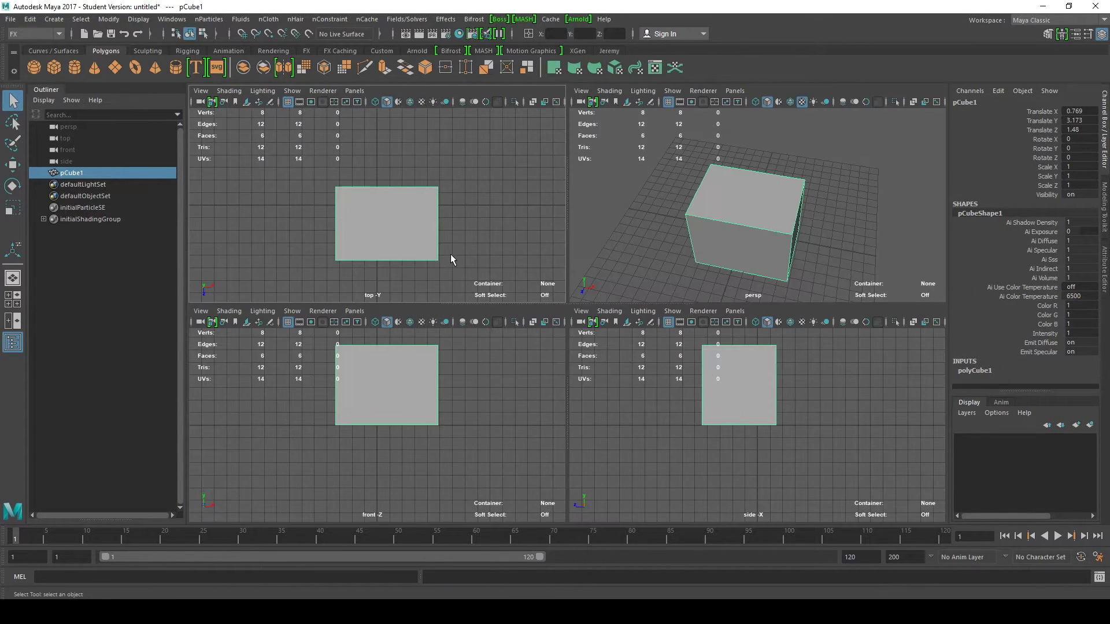
key(space)
key(space)
key(space)
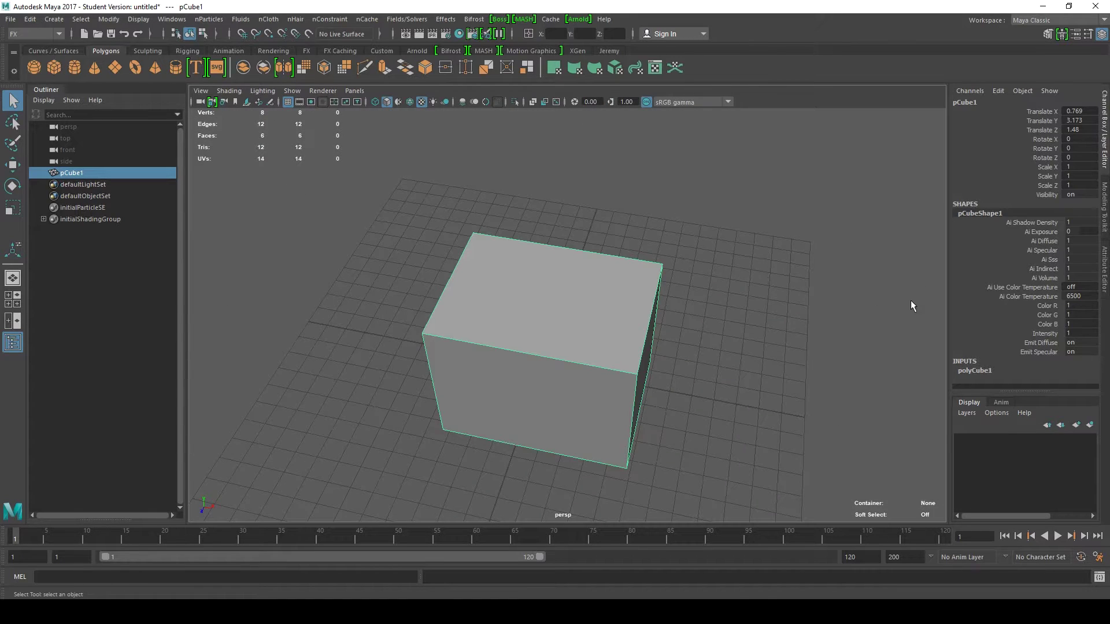
alt+drag(913, 320, 753, 293)
key(F10)
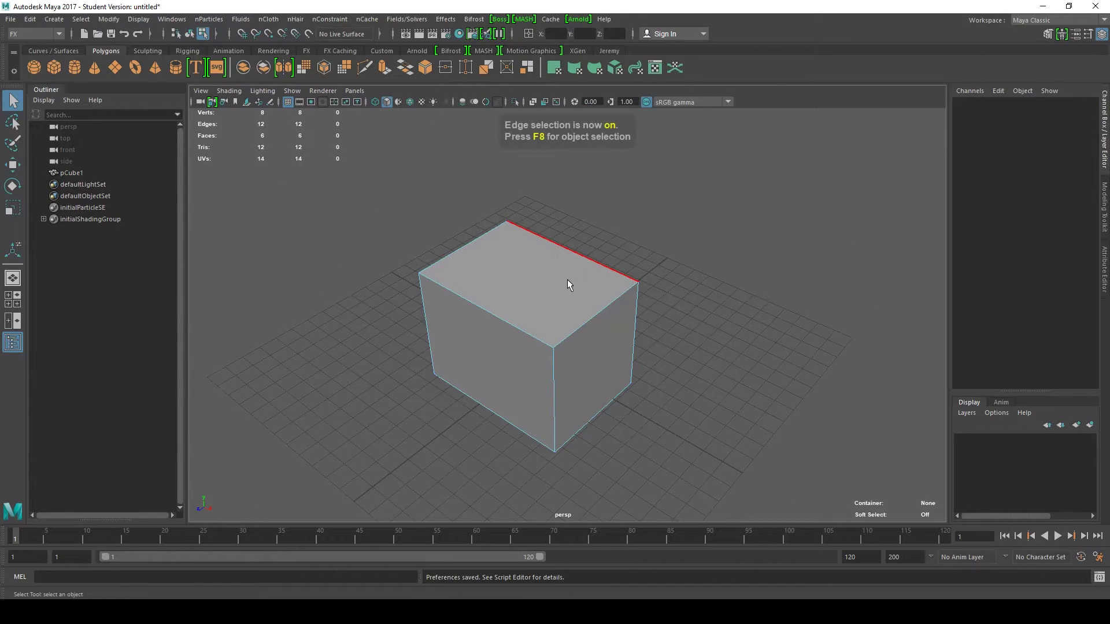
key(F11)
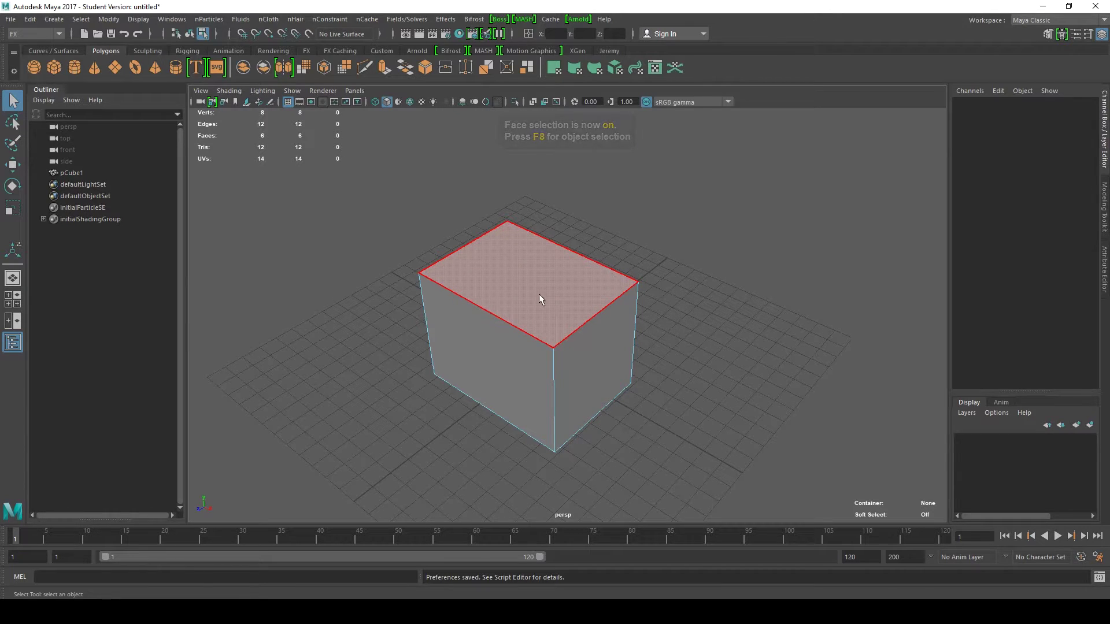
key(F8)
click(615, 268)
key(F8)
key(F8)
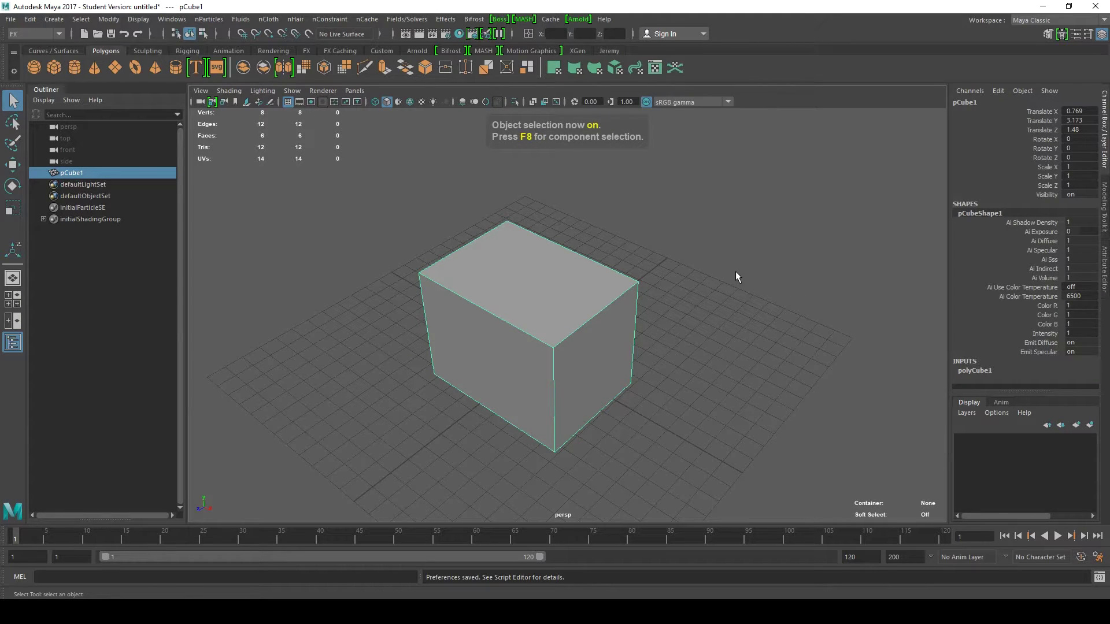
scroll(752, 251, up, 2)
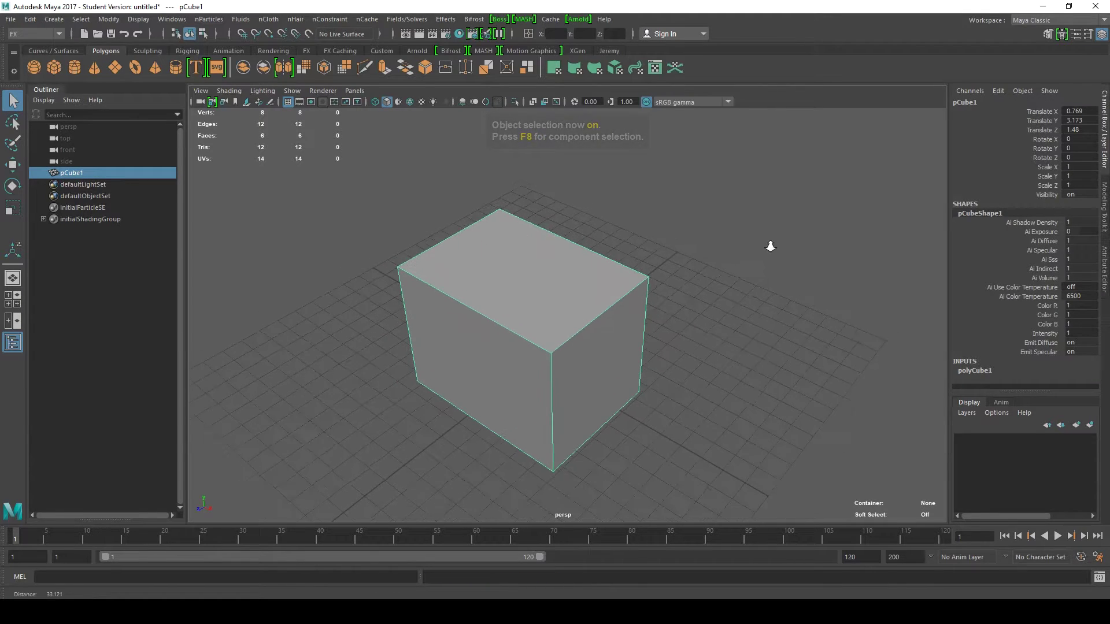
right_click(565, 241)
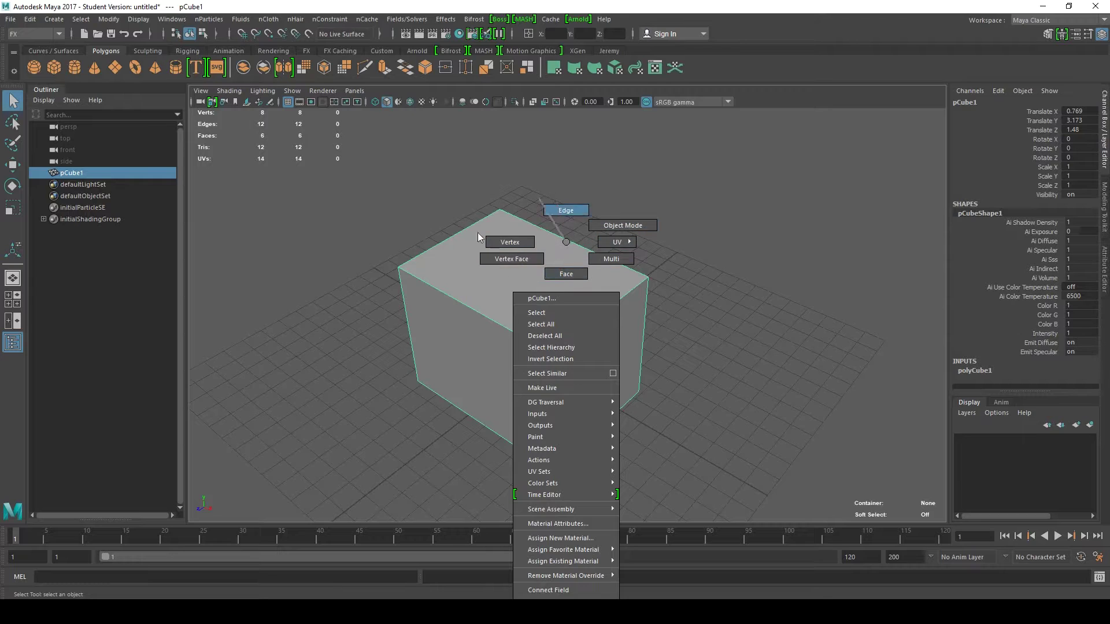
alt+drag(569, 244, 632, 254)
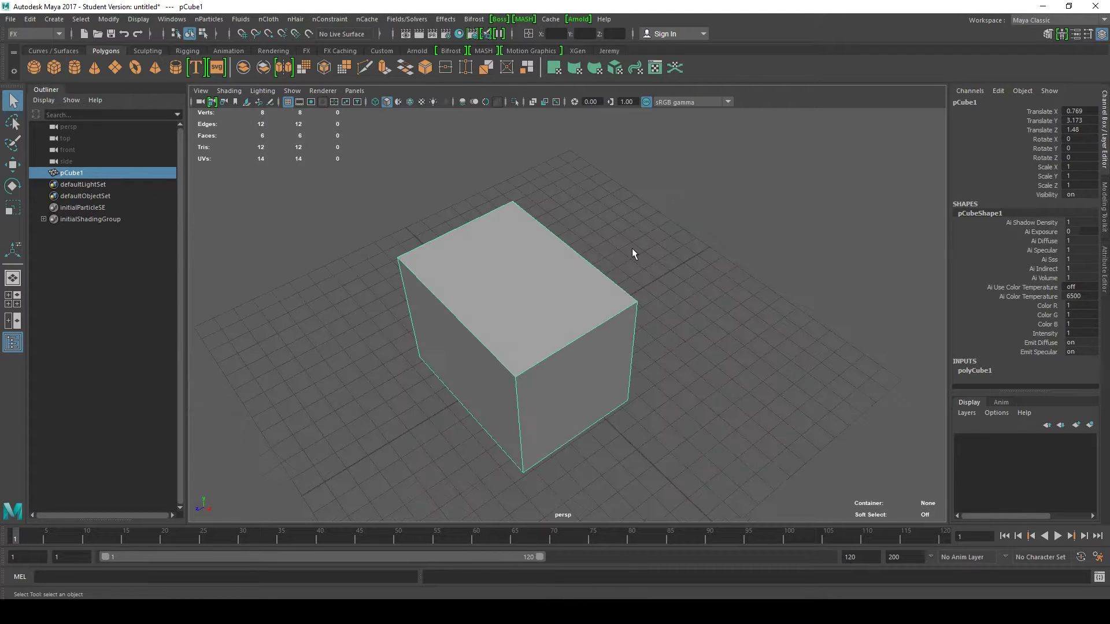
key(1)
key(2)
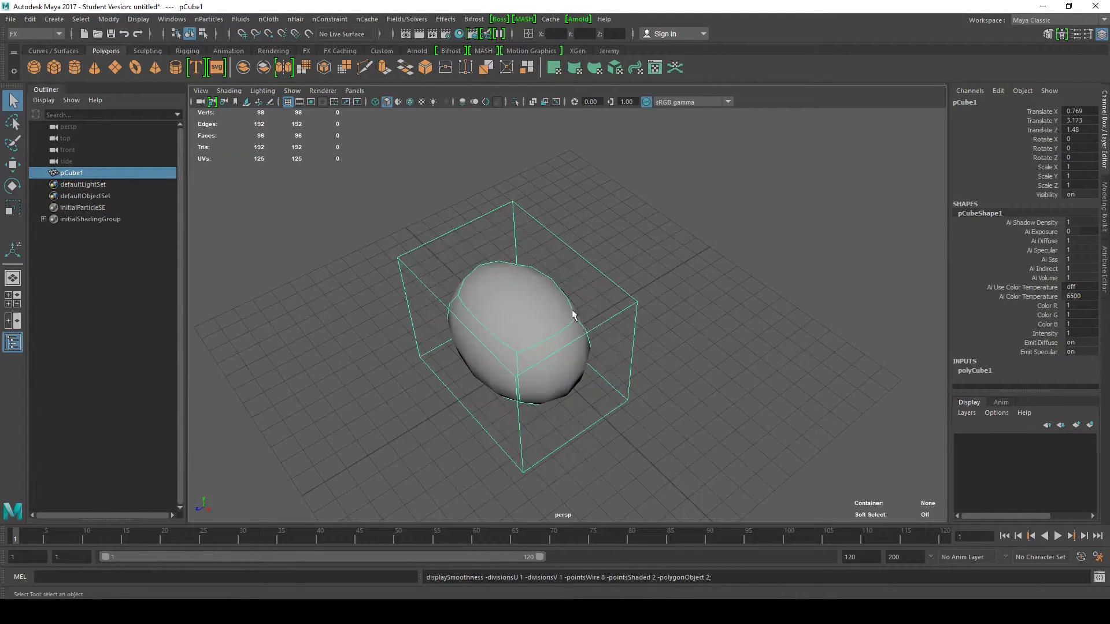
key(3)
key(1)
key(3)
key(7)
key(1)
key(3)
key(5)
key(1)
key(6)
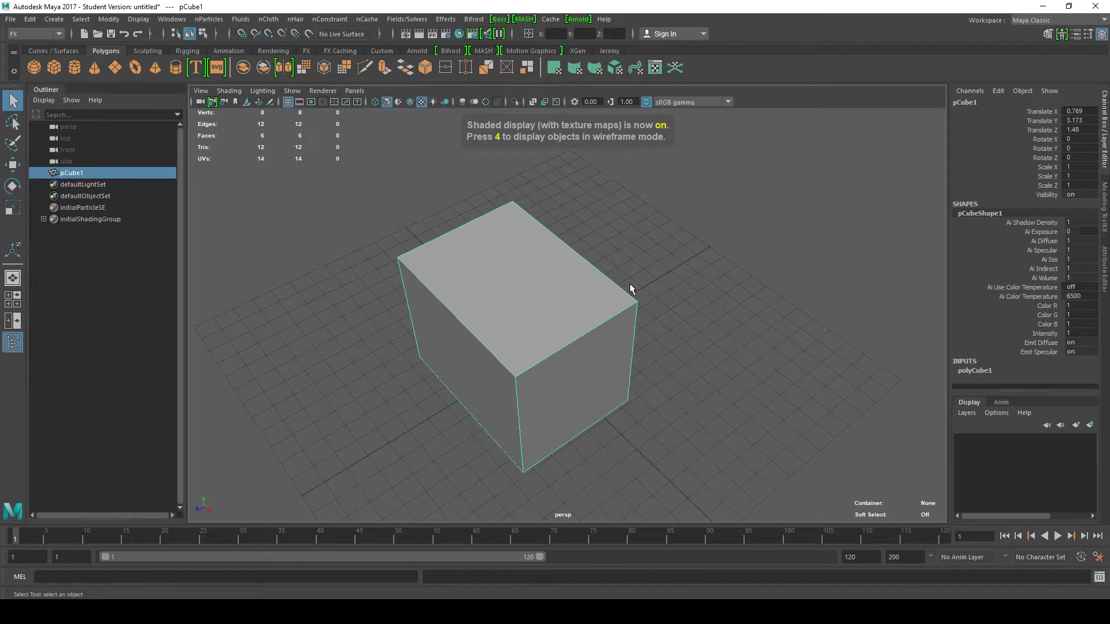
click(629, 283)
mouse_move(630, 283)
alt+mouse_down()
mouse_move(696, 260)
mouse_move(594, 279)
mouse_move(741, 240)
mouse_move(535, 300)
alt+mouse_up()
click(596, 287)
right_drag(592, 284, 593, 247)
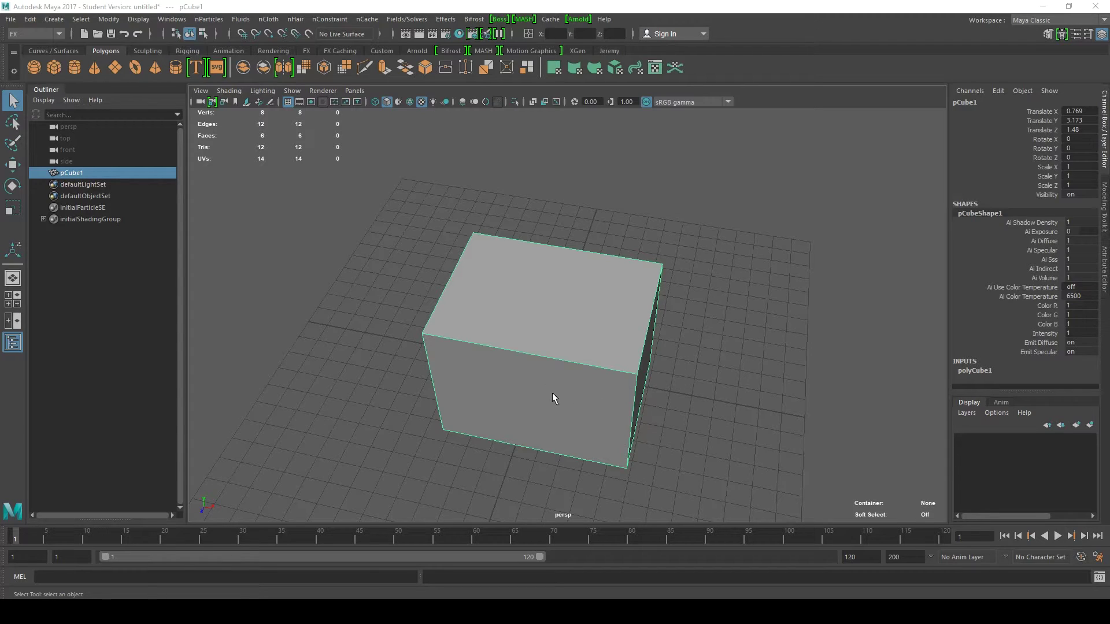
Dismiss the cube's marking menu, then toggle isolate mode on and off with Ctrl+1.
right_click(543, 241)
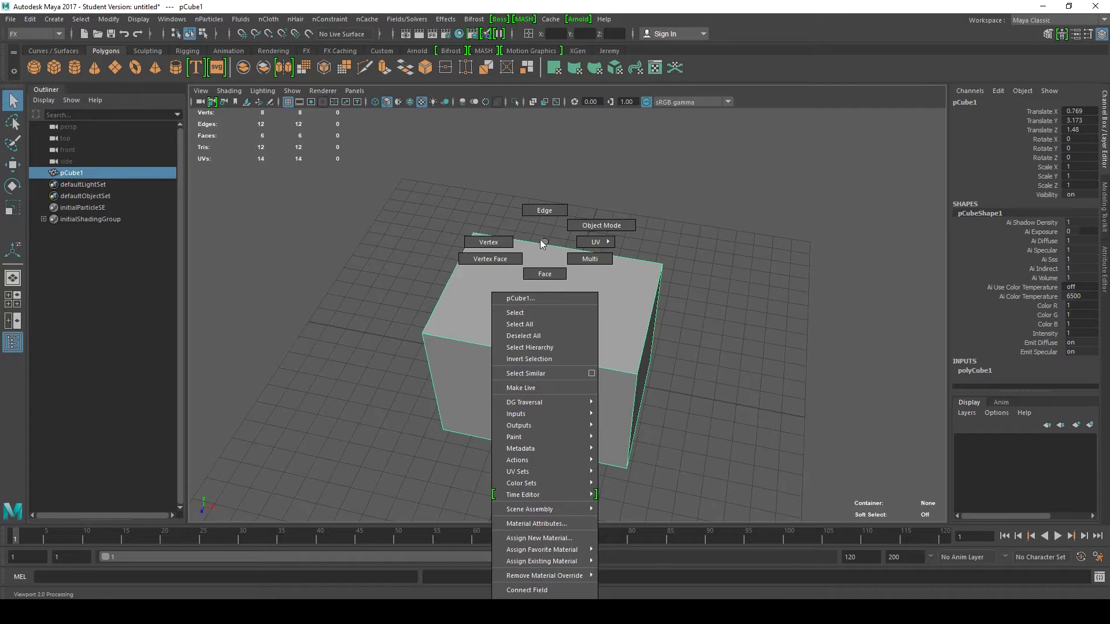
click(571, 282)
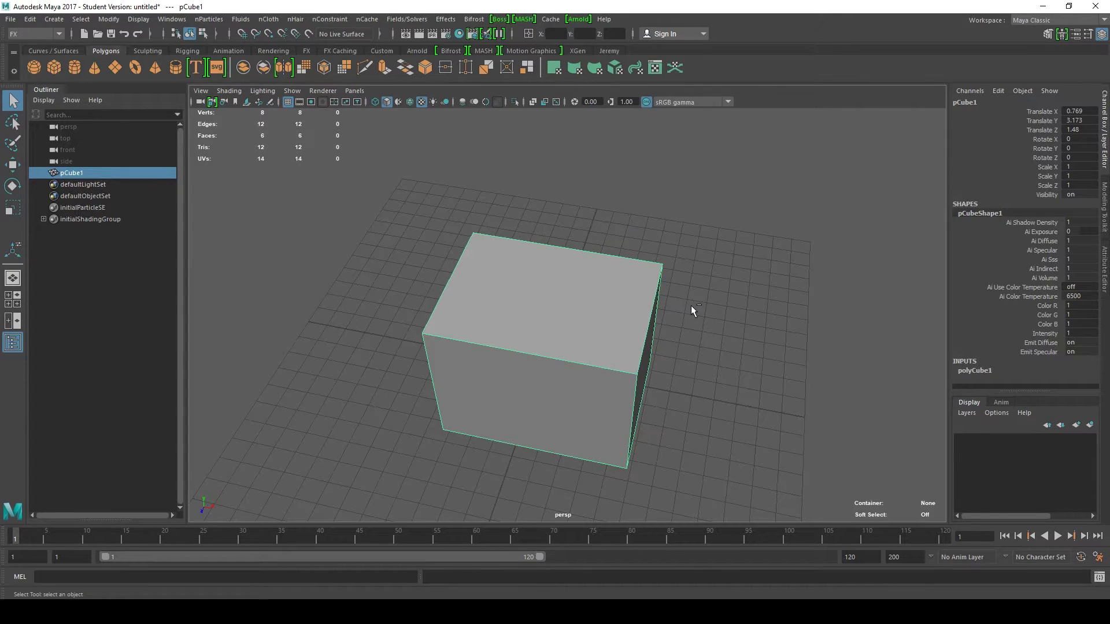
key(ctrl+1)
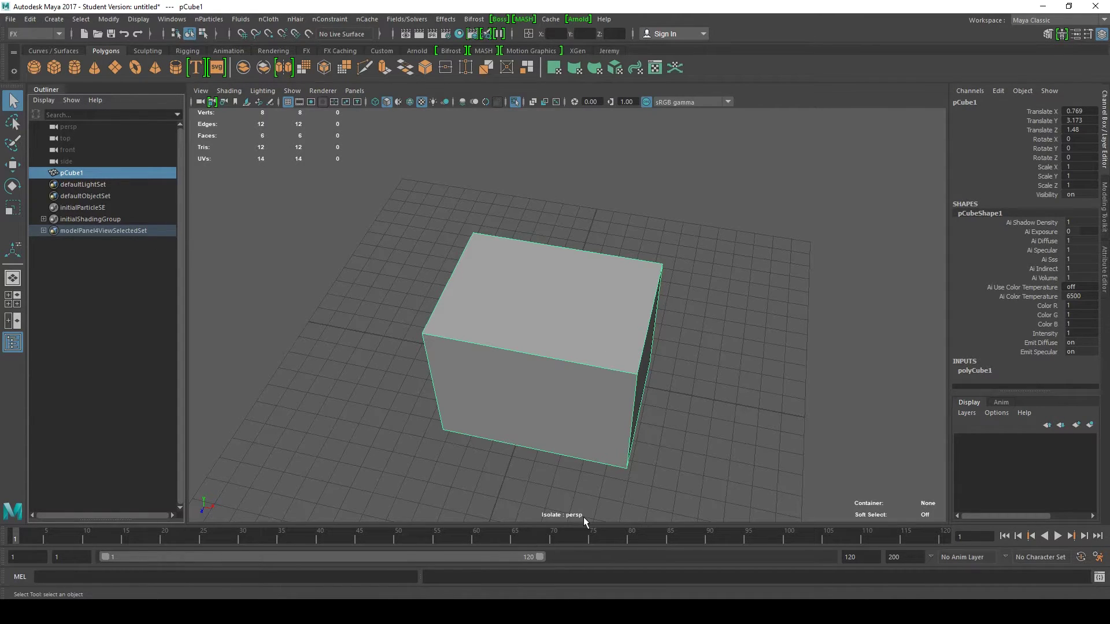
key(ctrl+1)
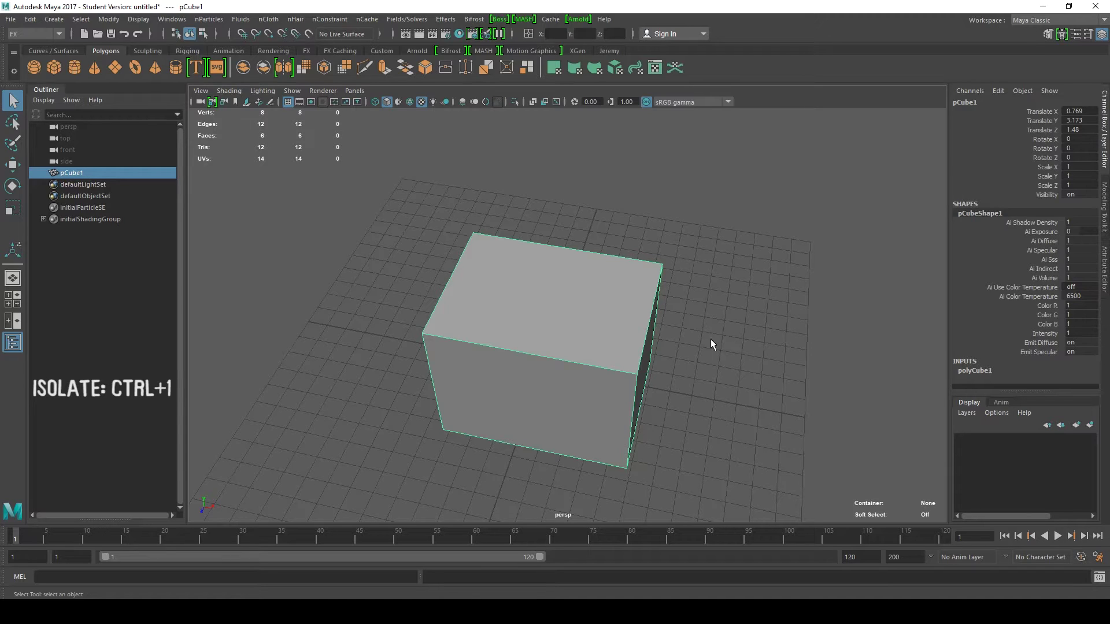
In the Hotkey Editor, assign T to Target Weld, accepting the override, and save.
click(172, 19)
mouse_move(255, 146)
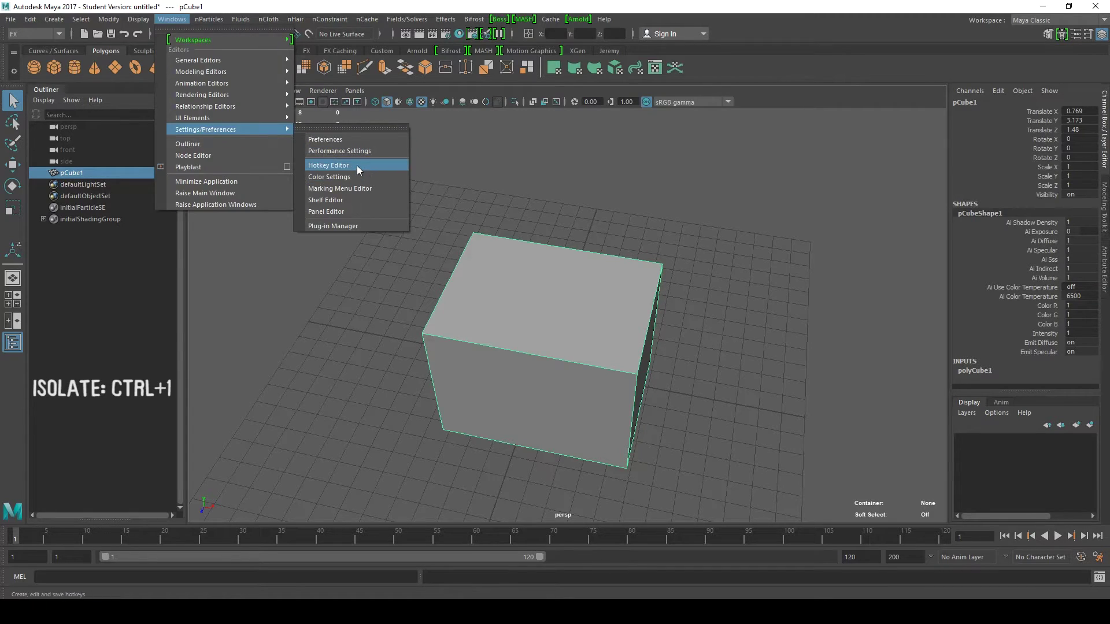
click(356, 167)
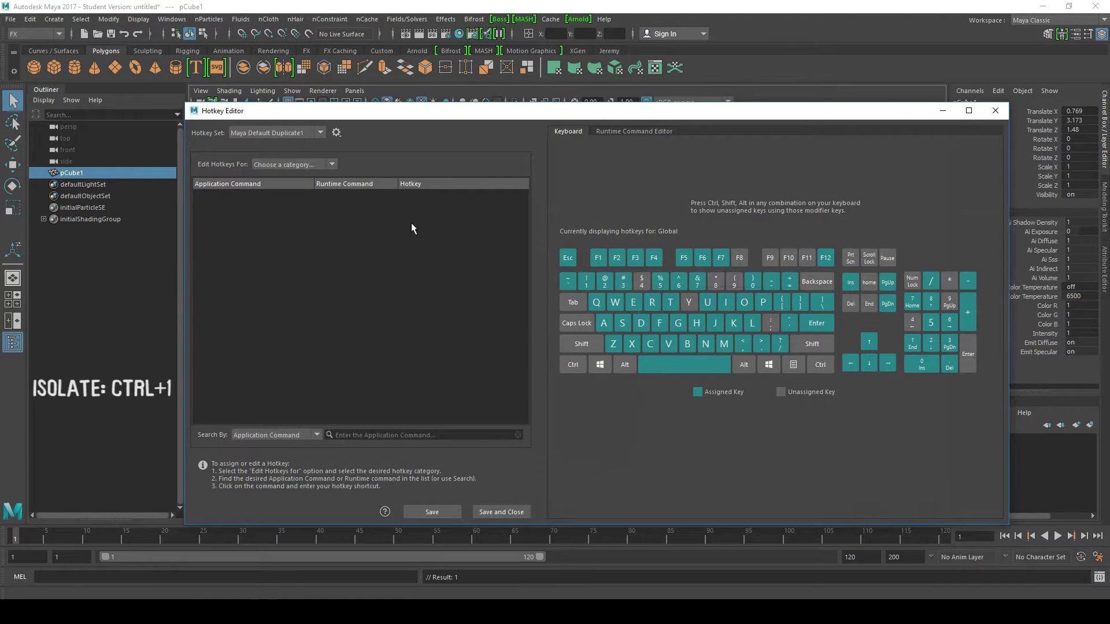
click(274, 432)
click(351, 437)
text(target)
click(357, 356)
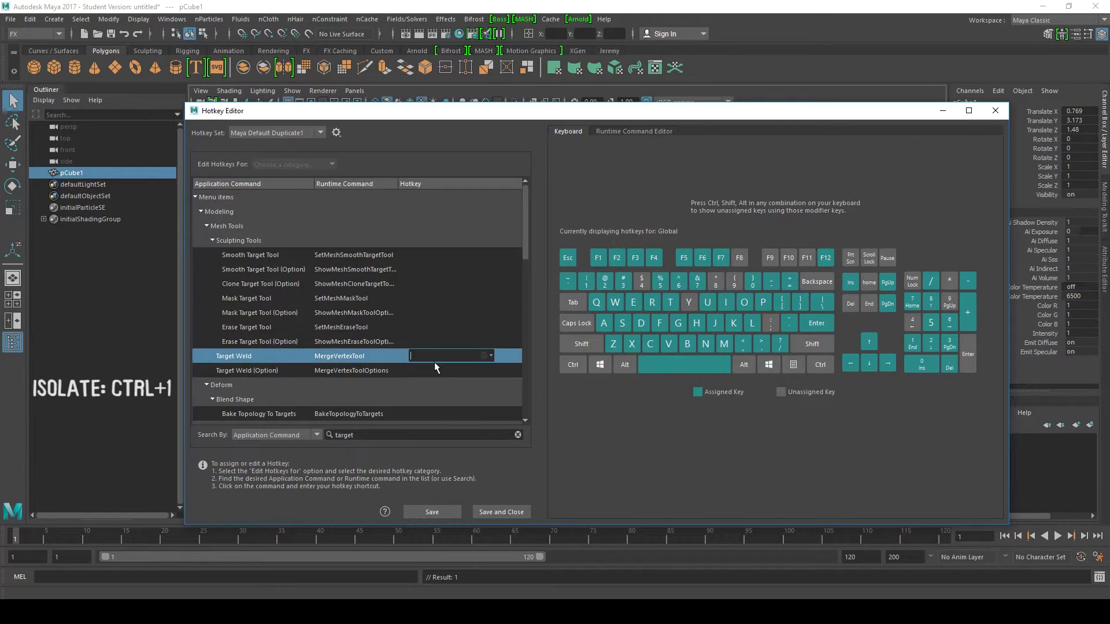
text(t)
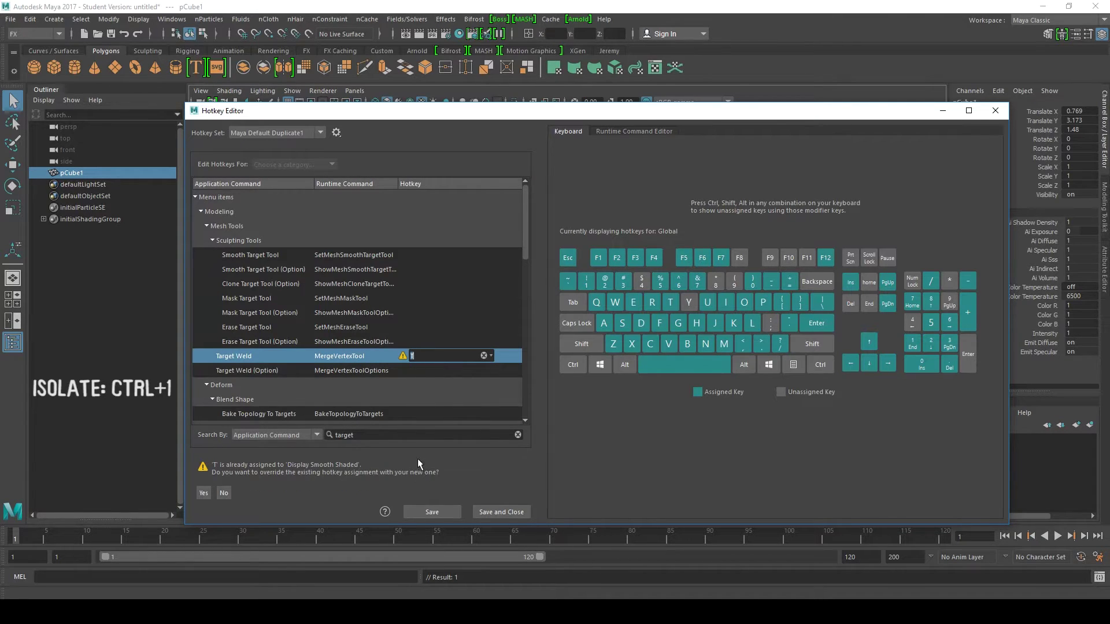
click(204, 493)
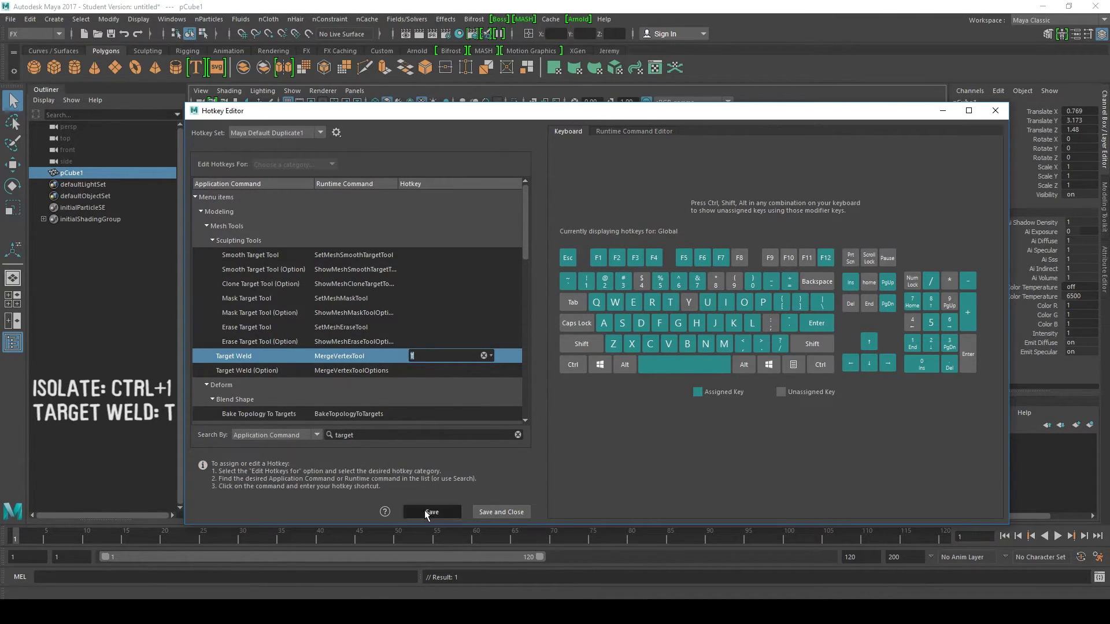
click(428, 511)
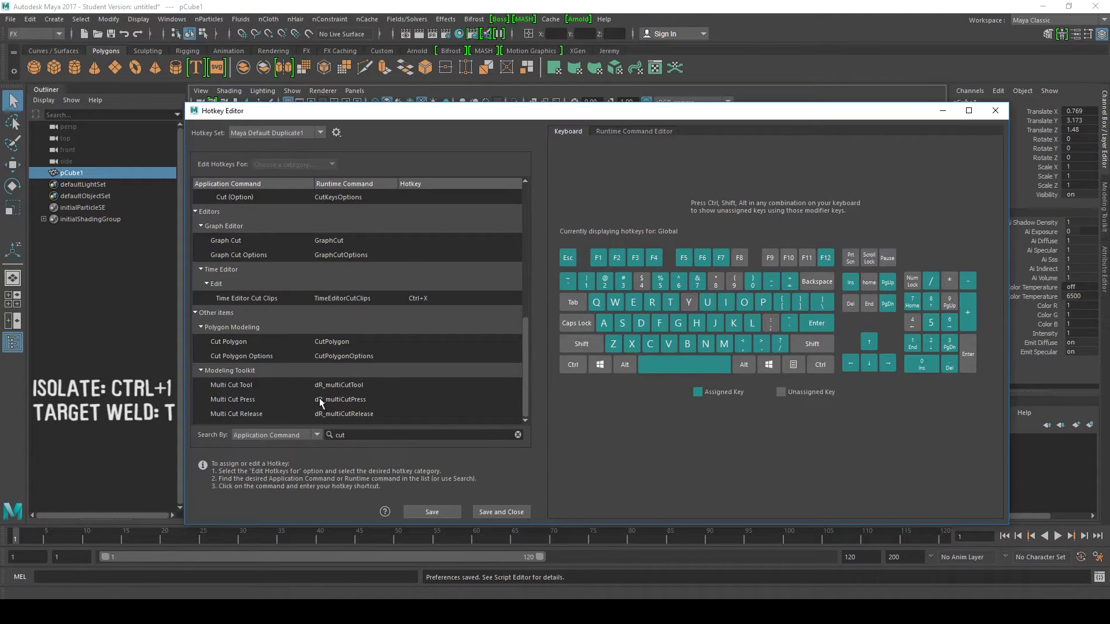
Assign C to Multi Cut Tool and Shift+F to Insert Edge Loop, accepting the override.
click(363, 386)
text(c)
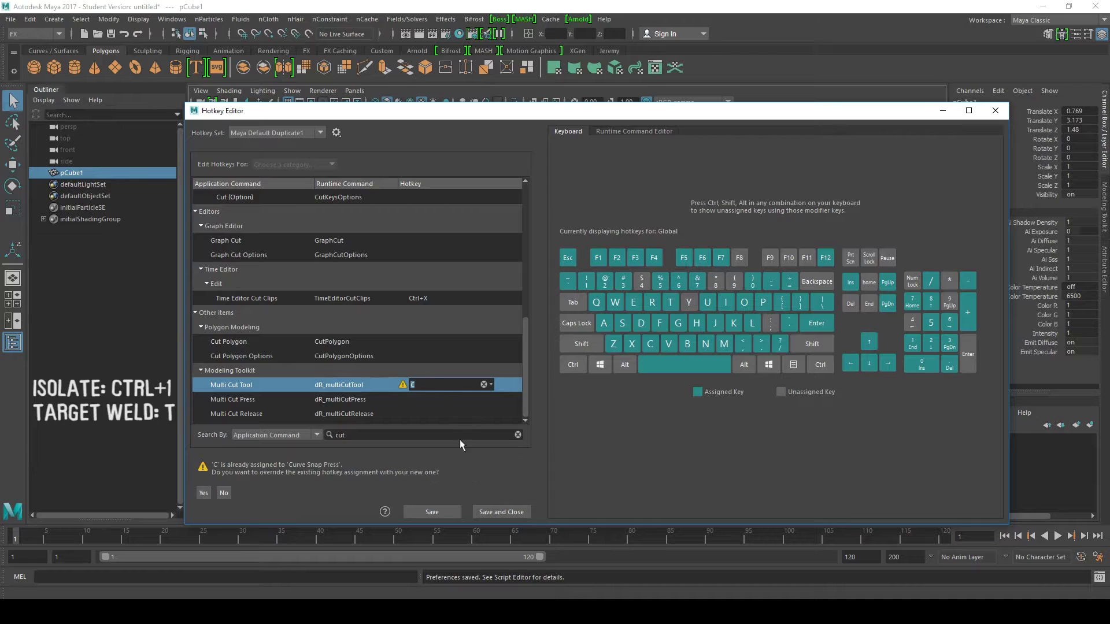
click(445, 512)
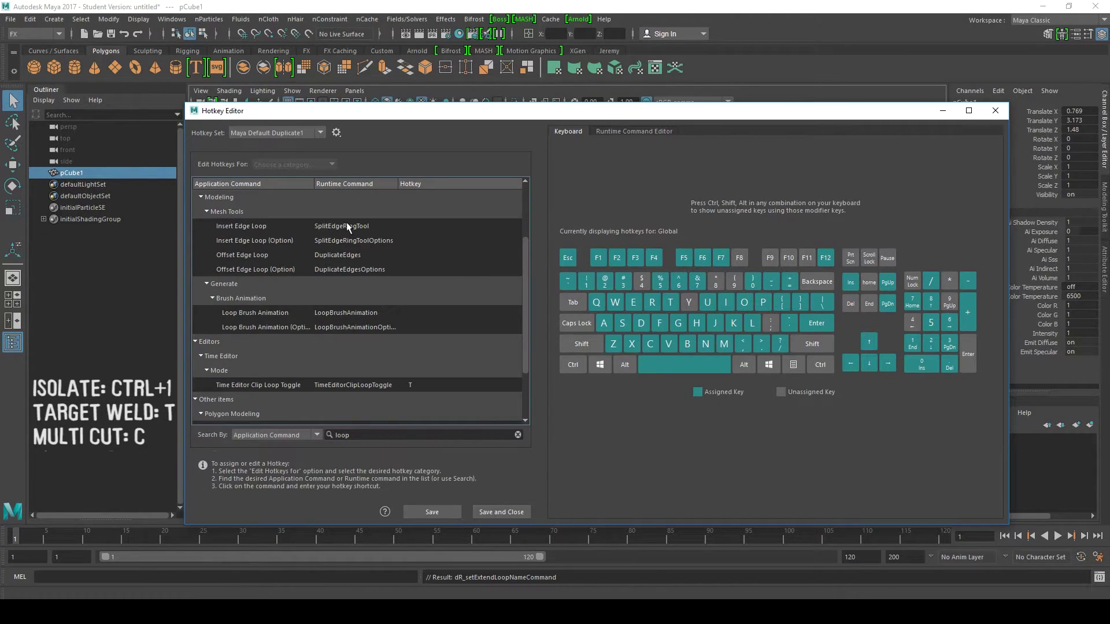
click(347, 225)
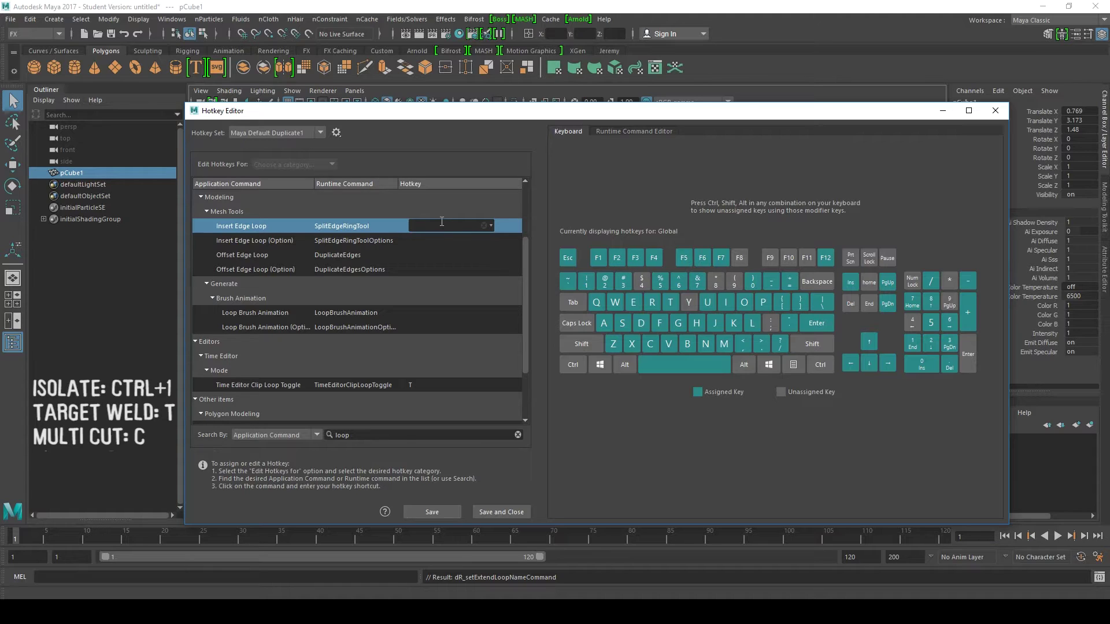
key(shift+f)
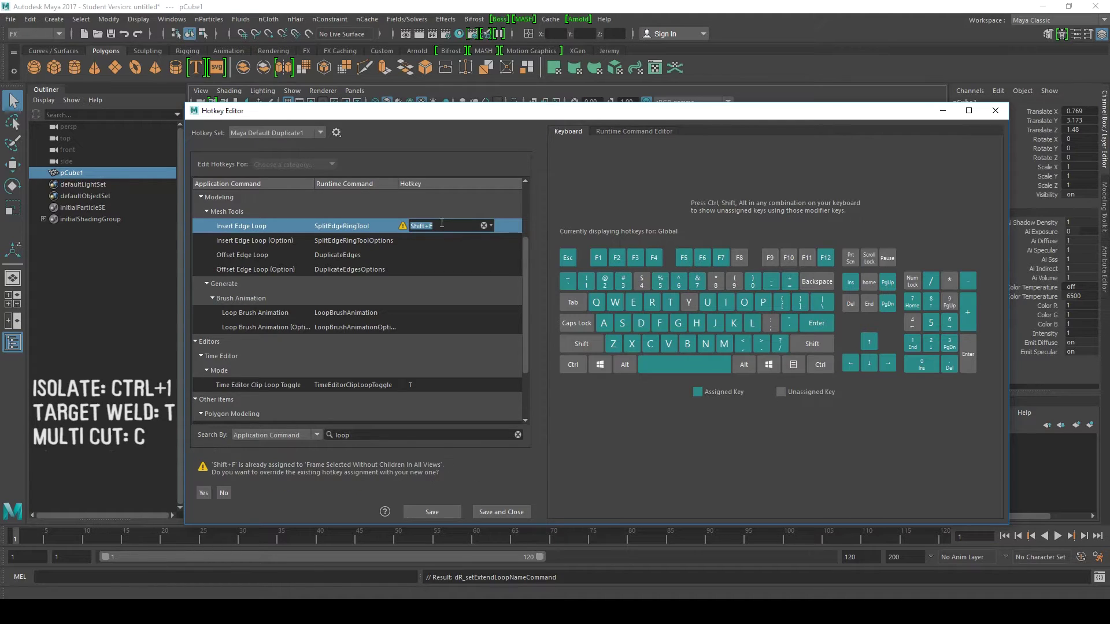
click(203, 493)
Search 'extru' and give Edit Mesh Extrude the Ctrl+E hotkey.
double_click(344, 436)
text(extr)
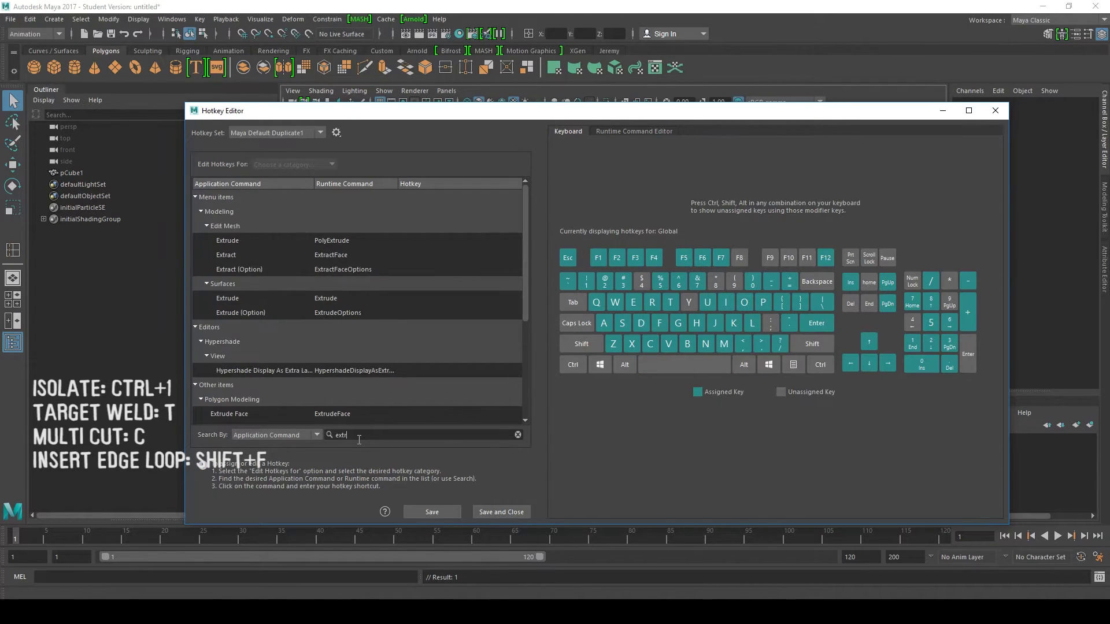
text(ude)
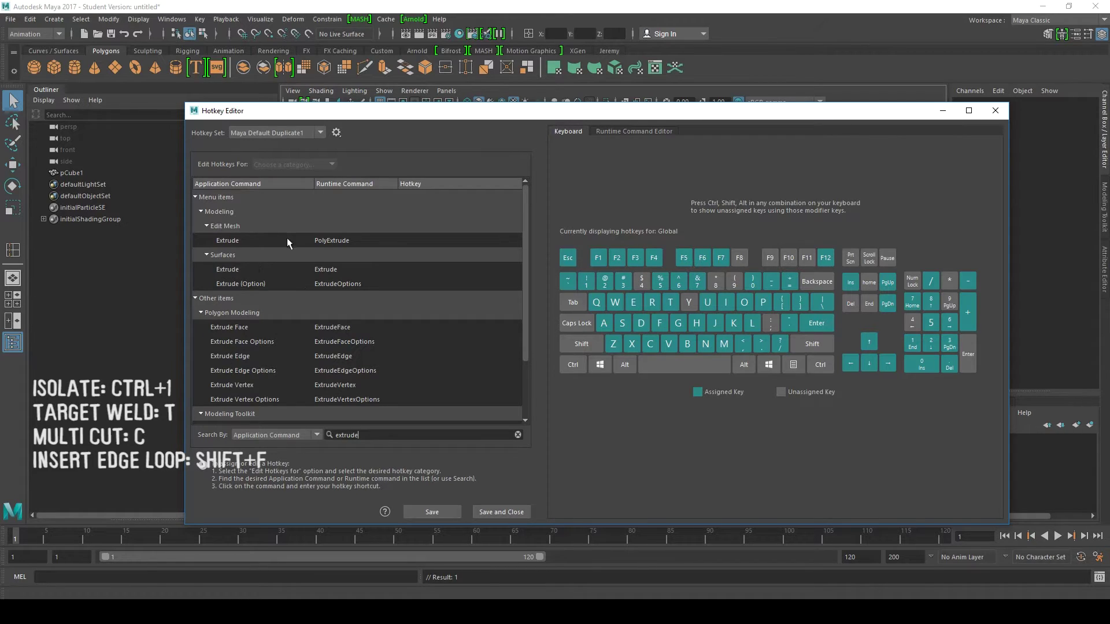
click(333, 239)
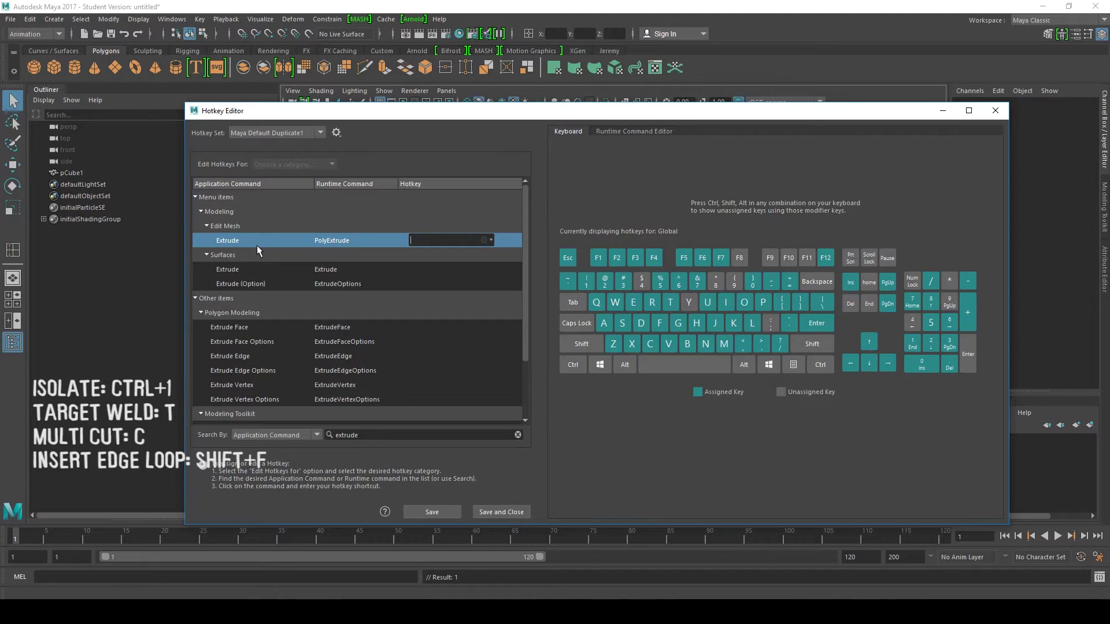
key(ctrl+e)
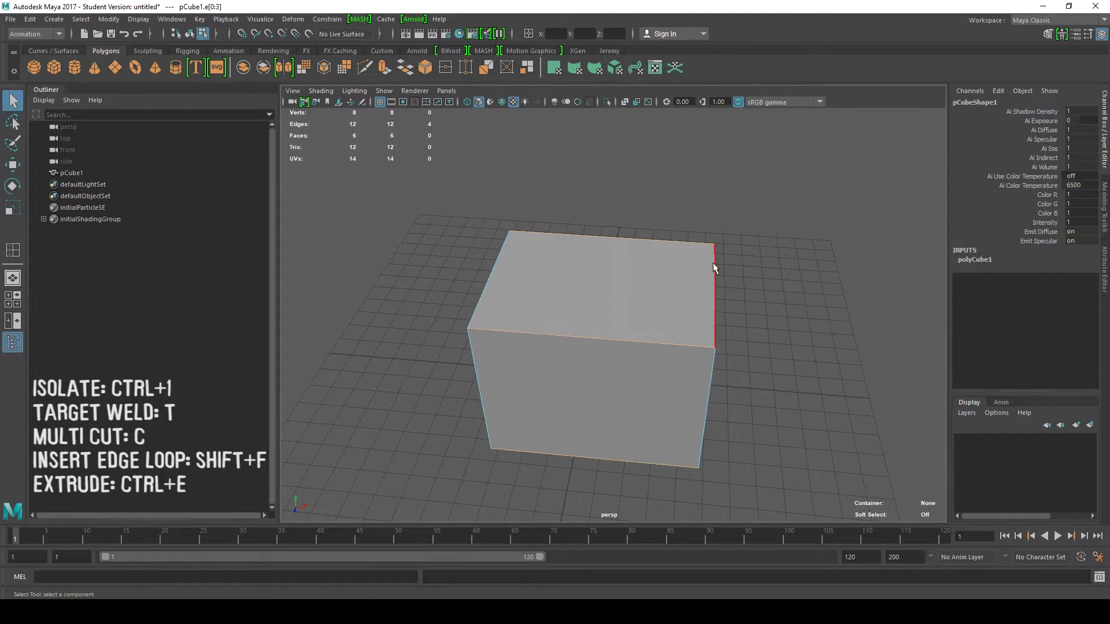
Insert three edge loops across the cube with the Shift+F Insert Edge Loop tool.
click(716, 249)
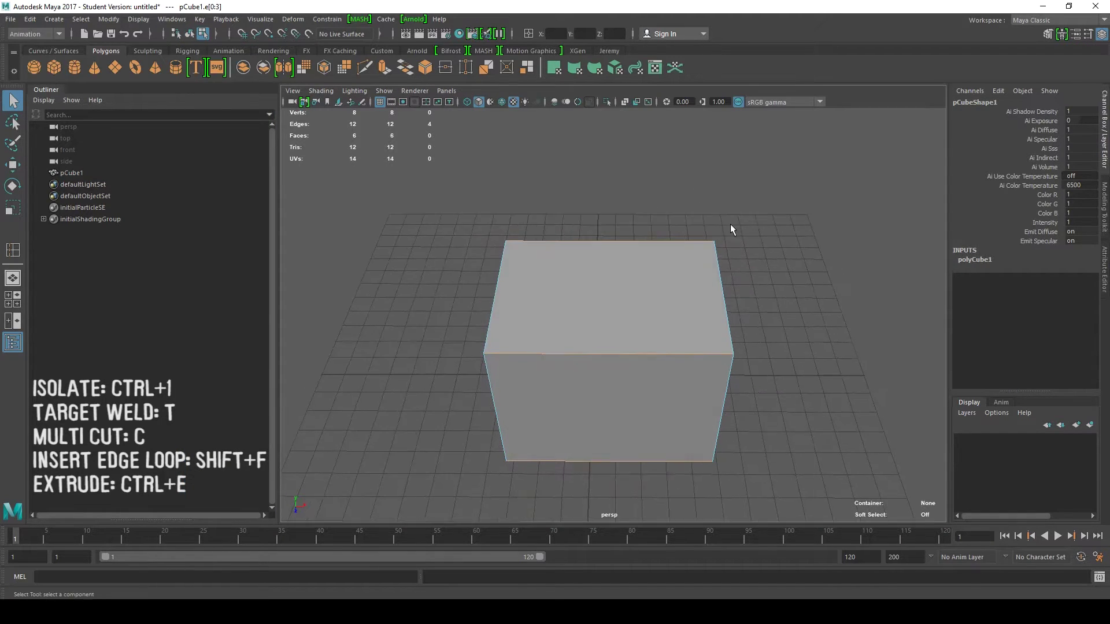
drag(656, 118, 597, 493)
key(shift+f)
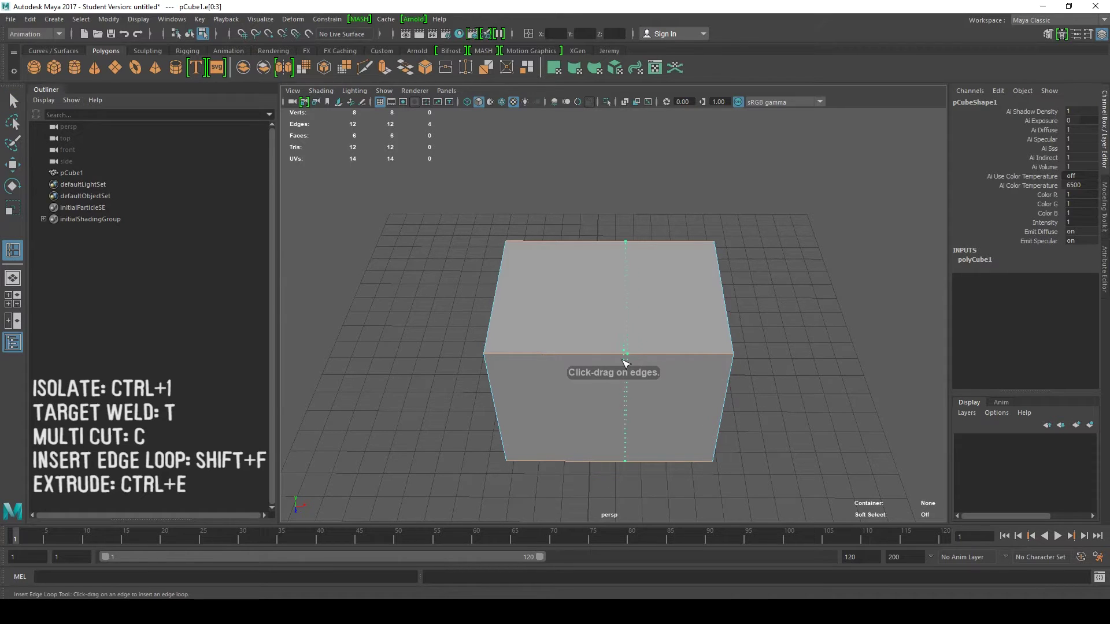
click(625, 362)
alt+drag(664, 320, 567, 279)
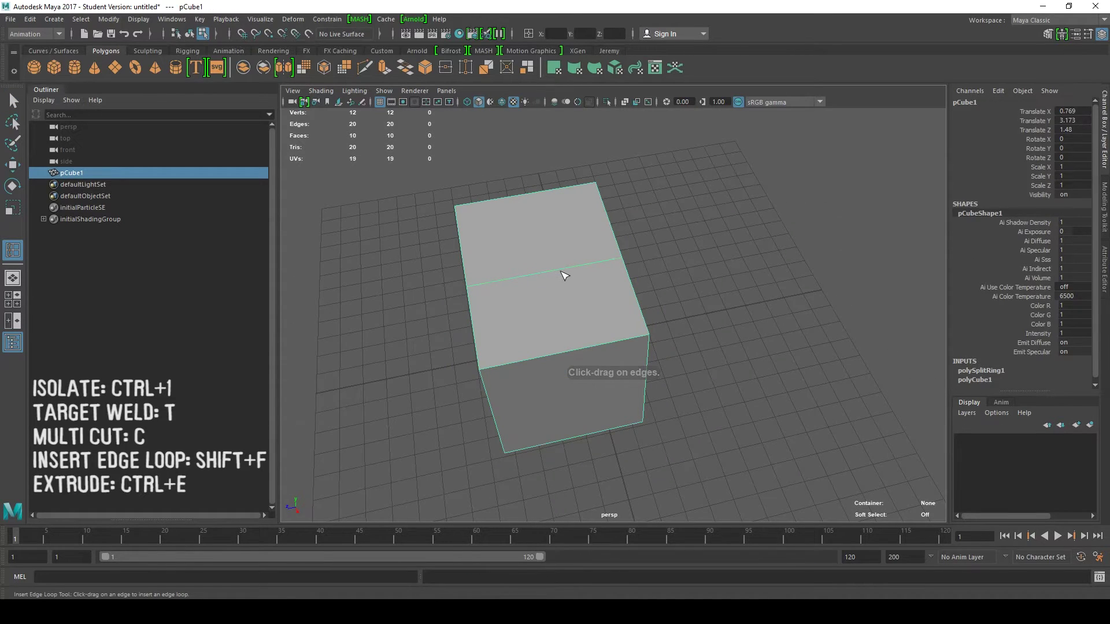
click(564, 275)
click(486, 290)
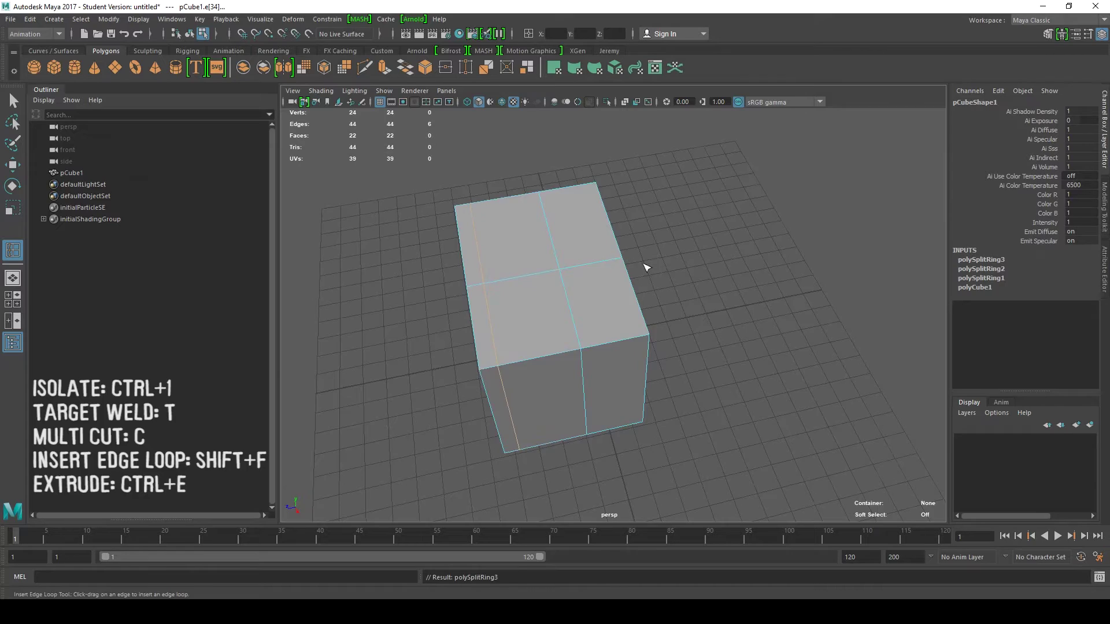
alt+drag(703, 266, 733, 217)
In wireframe and vertex mode, Target Weld vertices together, undoing the last welds.
key(4)
mouse_move(686, 248)
alt+mouse_down()
mouse_move(621, 255)
mouse_move(678, 257)
alt+mouse_up()
key(F9)
alt+right_drag(578, 268, 645, 235)
alt+drag(645, 235, 649, 437)
key(t)
key(ctrl+z)
key(ctrl+z)
Return to object mode and toggle between wireframe (4) and shaded (6) display.
key(F8)
mouse_move(746, 324)
alt+mouse_down()
mouse_move(789, 325)
mouse_move(682, 330)
mouse_move(630, 303)
mouse_move(528, 307)
mouse_move(516, 294)
mouse_move(639, 329)
mouse_move(688, 268)
mouse_move(619, 276)
mouse_move(883, 248)
mouse_move(693, 288)
mouse_move(726, 302)
alt+mouse_up()
key(6)
key(4)
key(6)
mouse_move(547, 300)
alt+mouse_down()
mouse_move(810, 300)
mouse_move(738, 318)
mouse_move(503, 312)
alt+mouse_up()
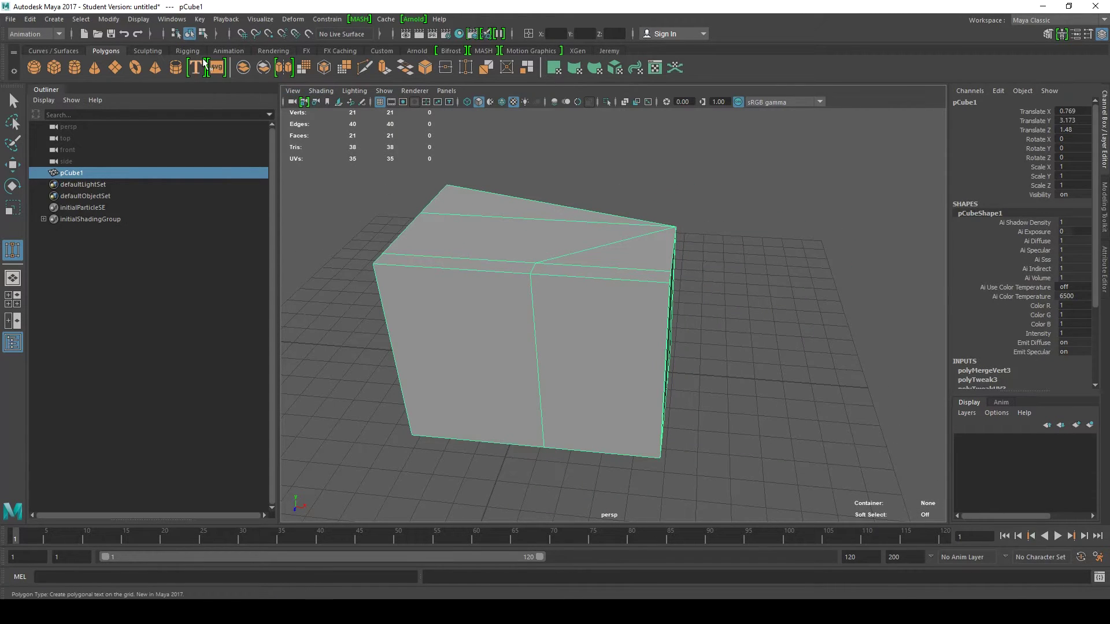
Show Display > Polygons > Culling Options with Keep Wire, Keep Hard Edges and Keep Vertices.
click(354, 91)
click(203, 35)
click(199, 20)
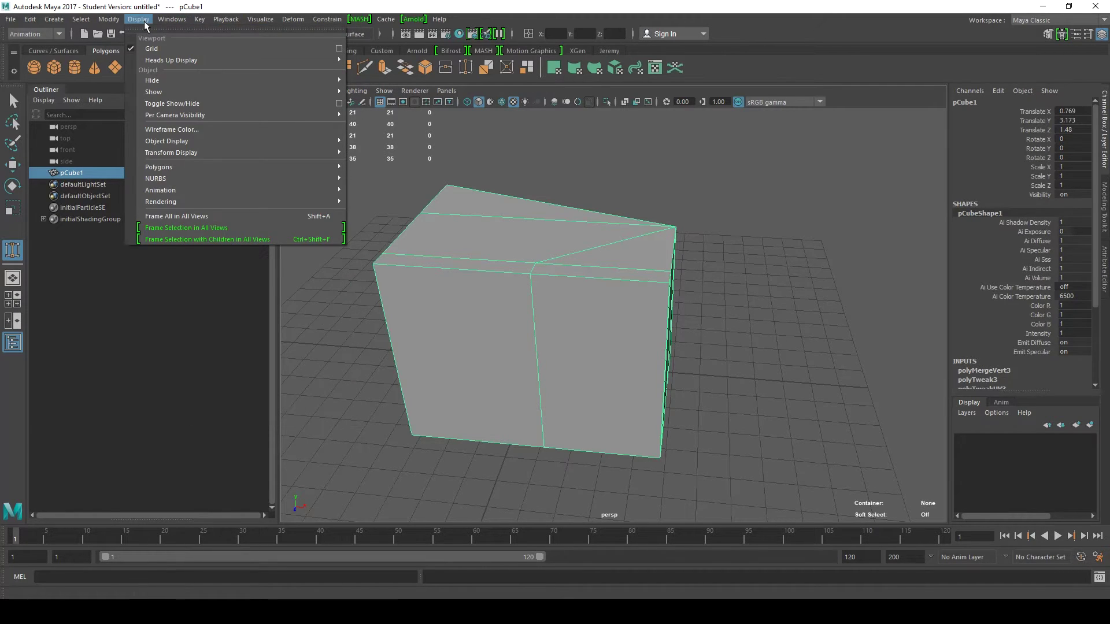
mouse_move(172, 166)
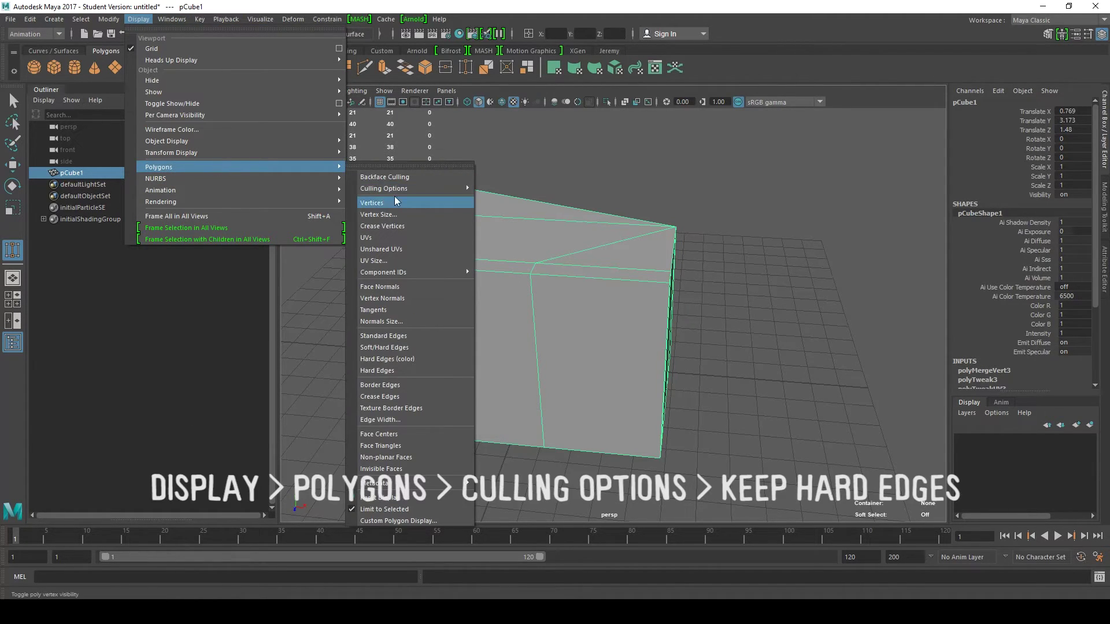
mouse_move(404, 189)
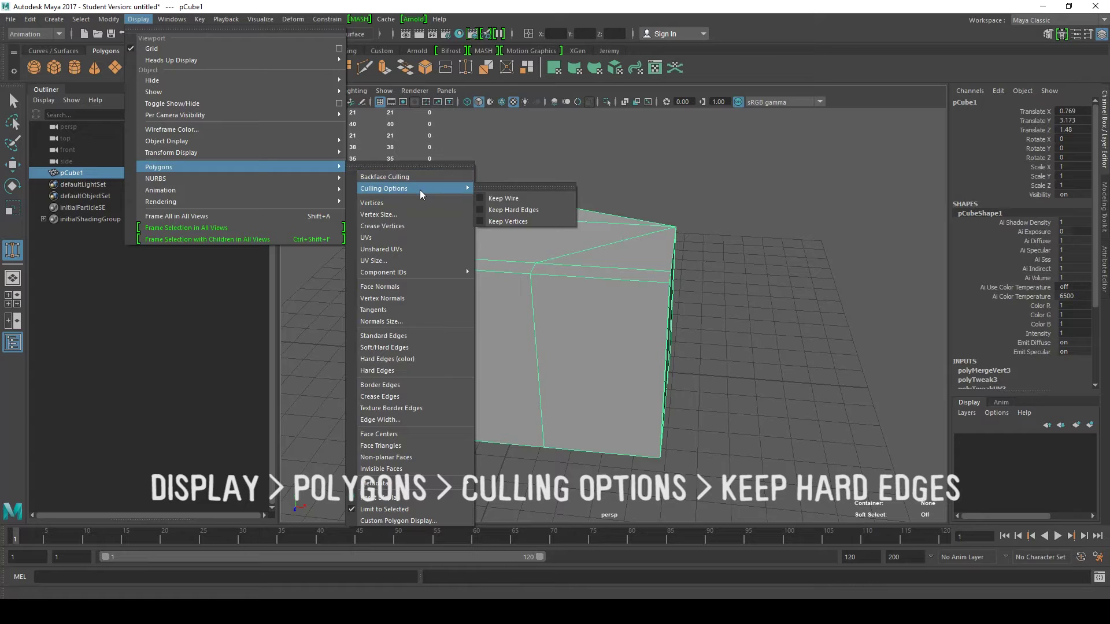
Set culling to Keep Hard Edges, then delete the cube's two upper faces in face mode.
click(543, 209)
alt+drag(543, 209, 635, 248)
key(F11)
alt+drag(627, 290, 612, 273)
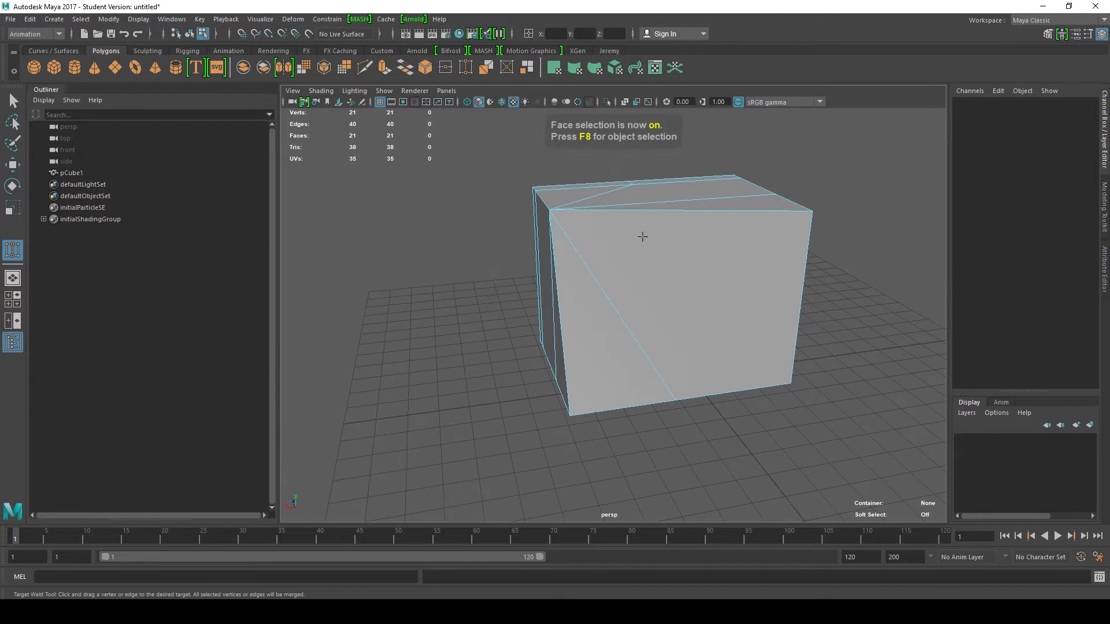
click(642, 237)
alt+drag(656, 240, 404, 322)
click(670, 238)
key(Delete)
Select a face on the right wall, then return to object selection mode.
scroll(729, 297, up, 5)
click(730, 310)
alt+drag(730, 310, 738, 290)
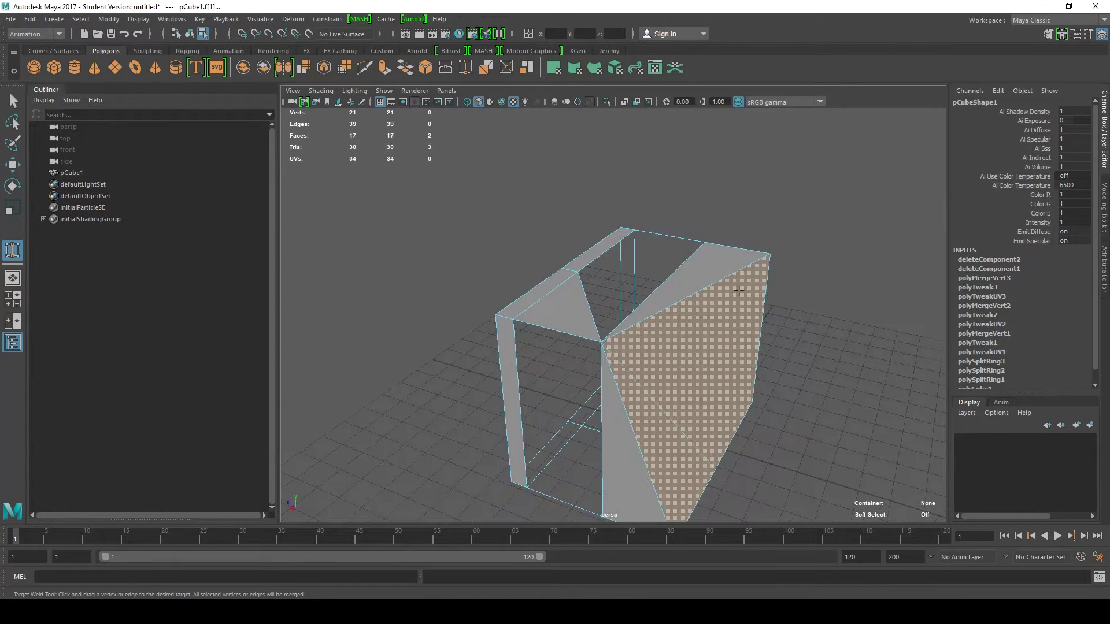
scroll(739, 290, down, 2)
click(53, 67)
key(F8)
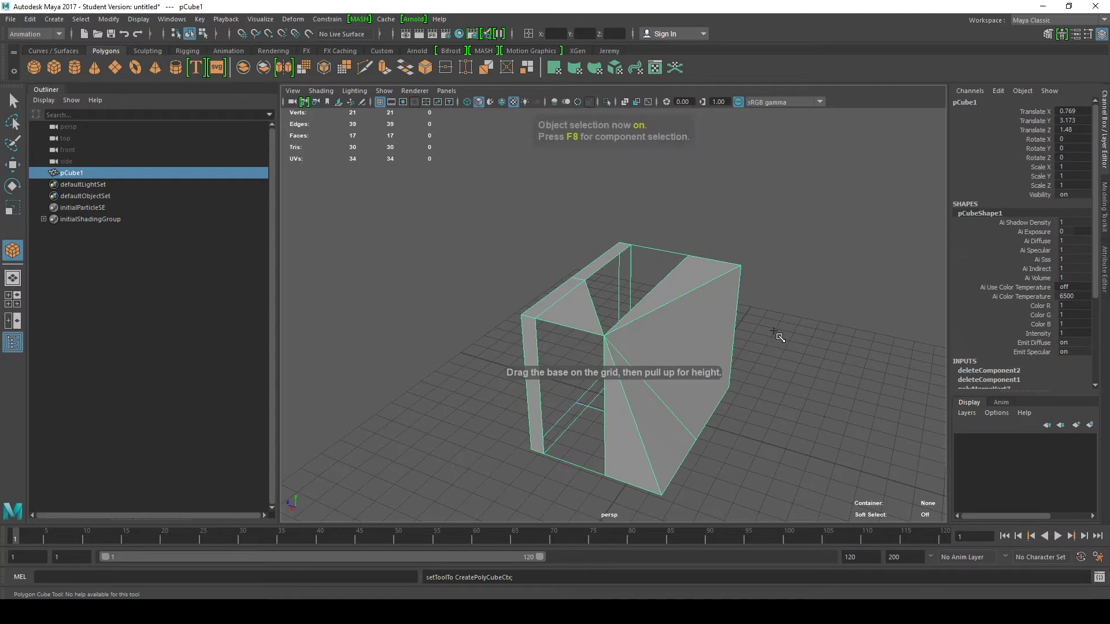
Deselect everything and draw a new polygon cube on the grid.
alt+drag(807, 332, 743, 321)
drag(649, 340, 734, 399)
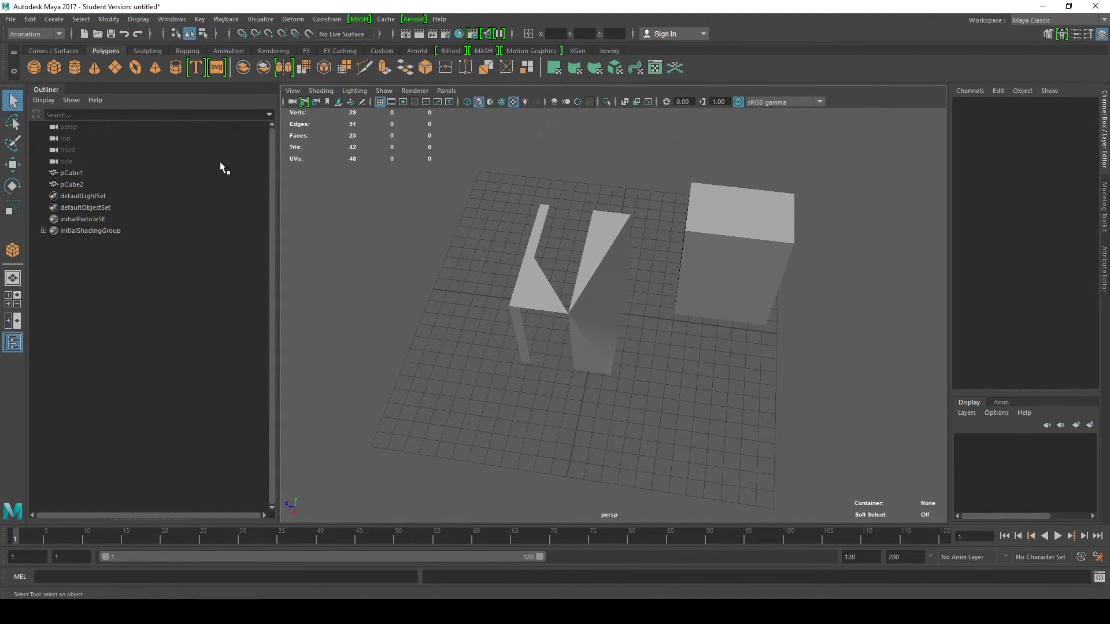
click(49, 69)
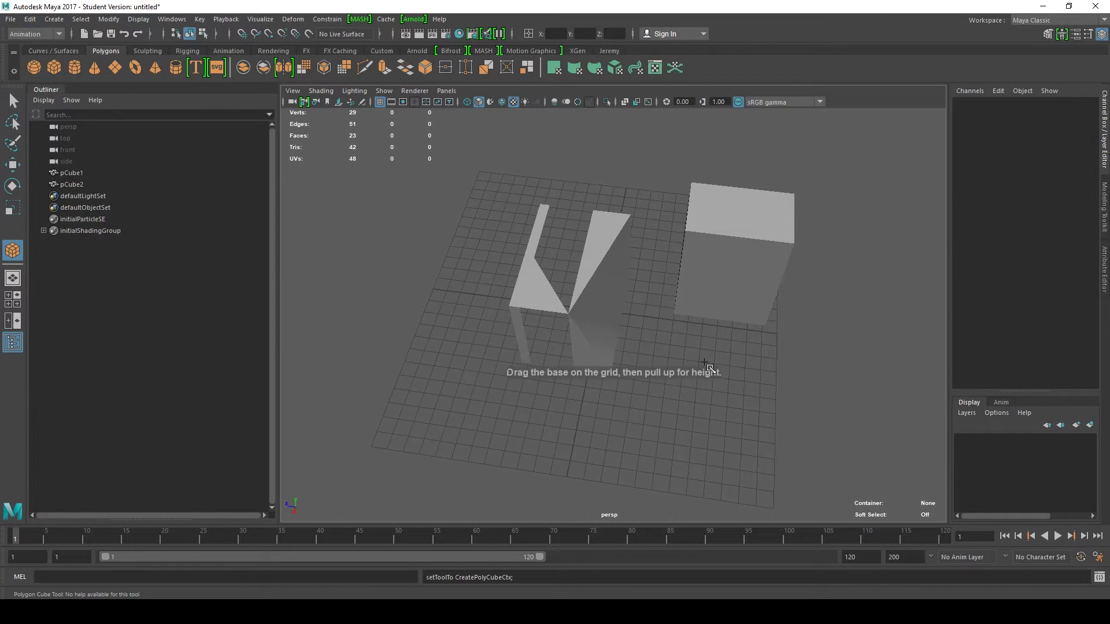
drag(708, 368, 641, 375)
mouse_move(641, 376)
mouse_down()
mouse_move(689, 423)
mouse_move(639, 396)
mouse_up()
Isolate pCube2 with Ctrl+1, then select pCube3 and show all objects again.
click(678, 275)
click(664, 239)
click(664, 238)
click(667, 269)
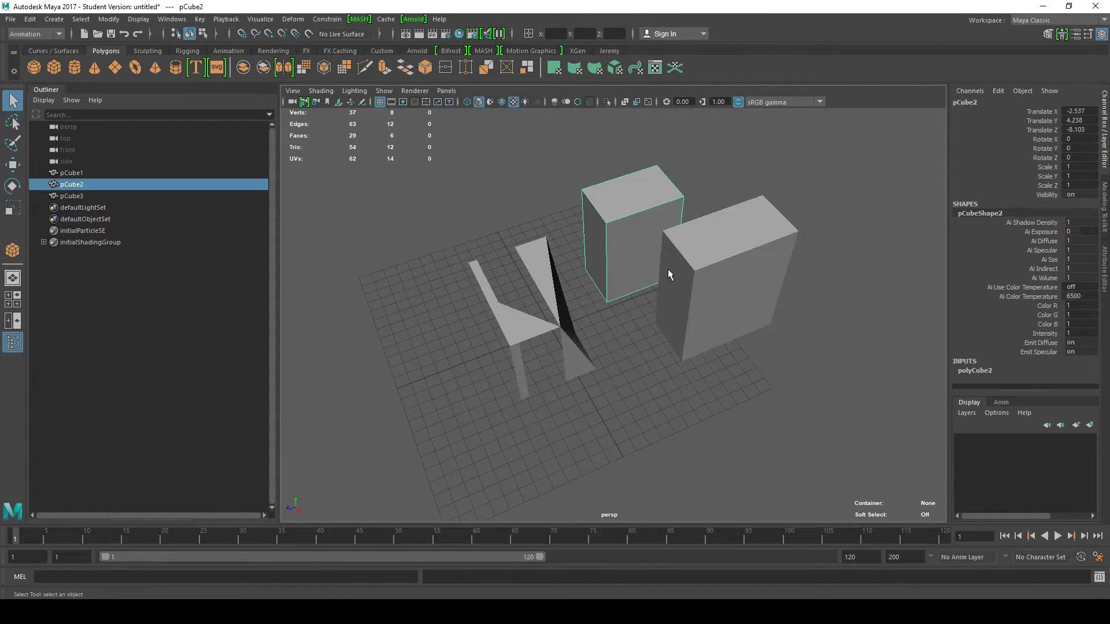
key(ctrl+1)
key(ctrl+1)
click(721, 286)
key(ctrl+1)
key(ctrl+1)
Select pCube1 and then pCube3, toggling between vertex (F9) and object (F8) mode.
alt+drag(655, 327, 556, 440)
click(557, 441)
click(570, 413)
click(645, 295)
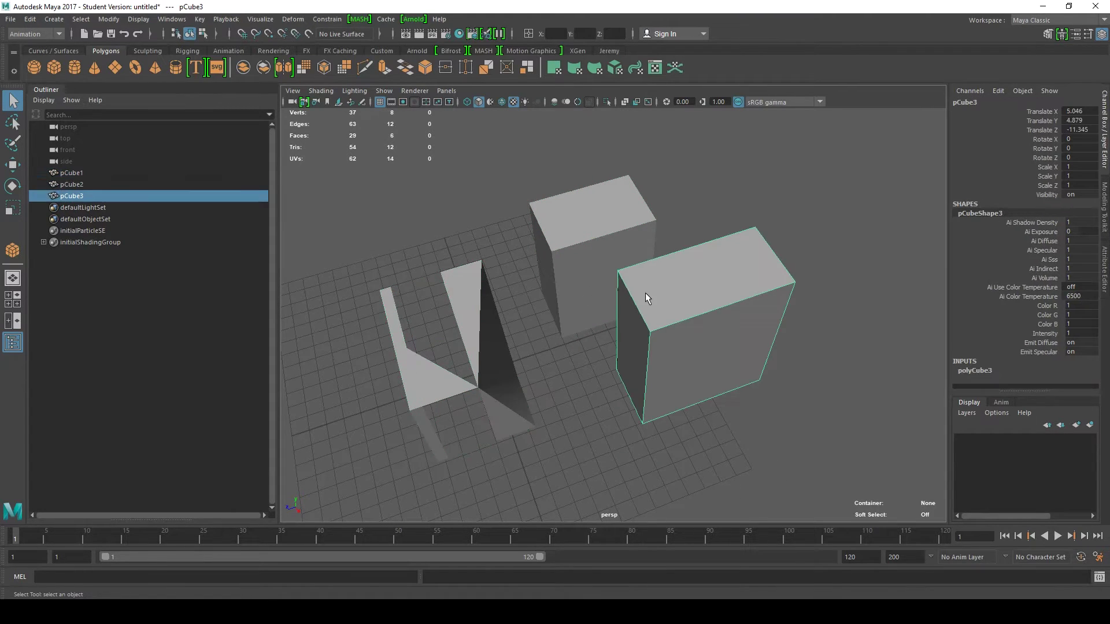
key(F9)
key(F8)
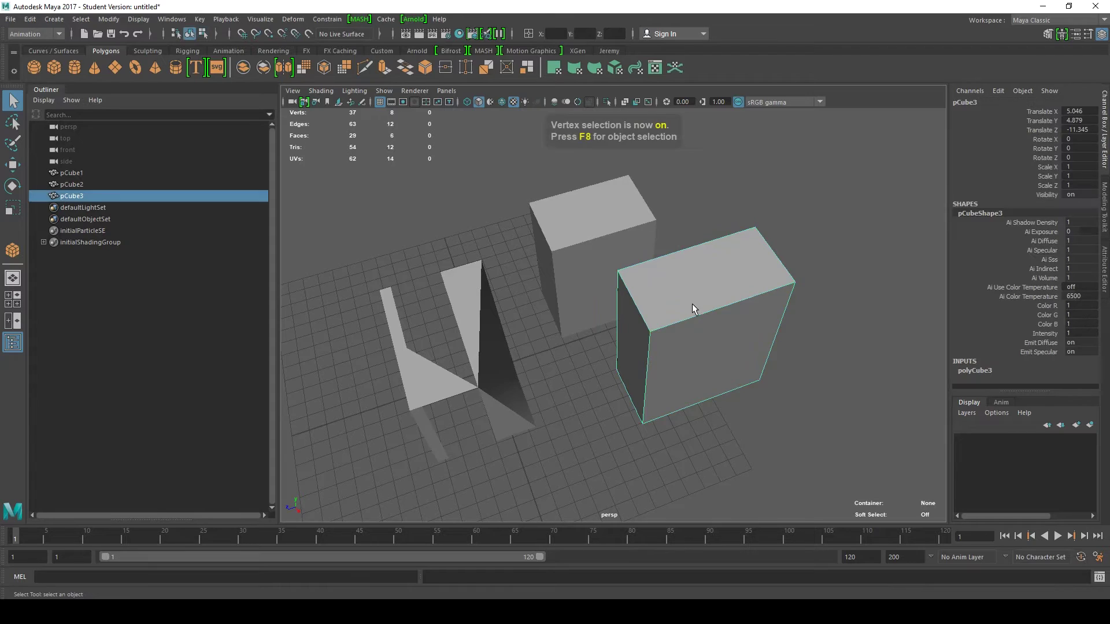
alt+drag(692, 304, 630, 300)
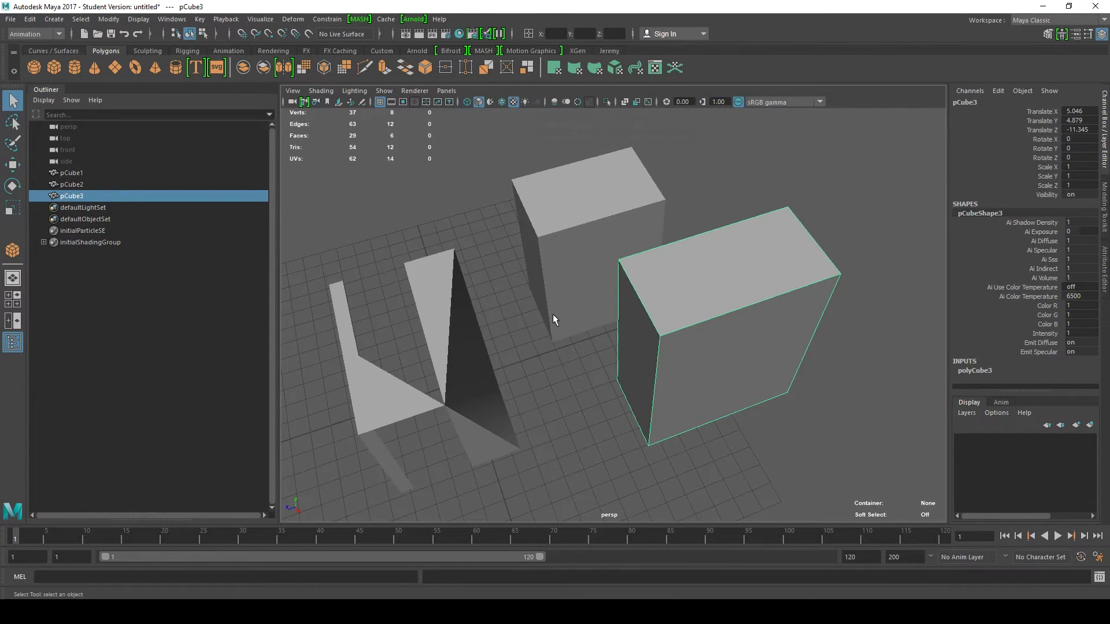
shift+right_click(717, 254)
shift+right_click(718, 253)
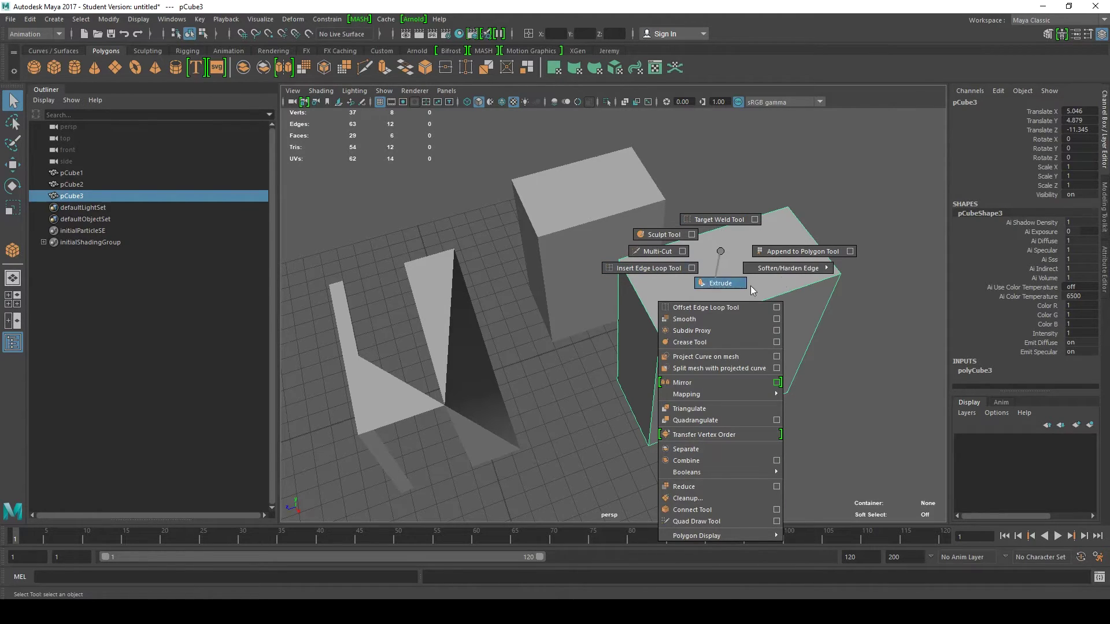
click(720, 252)
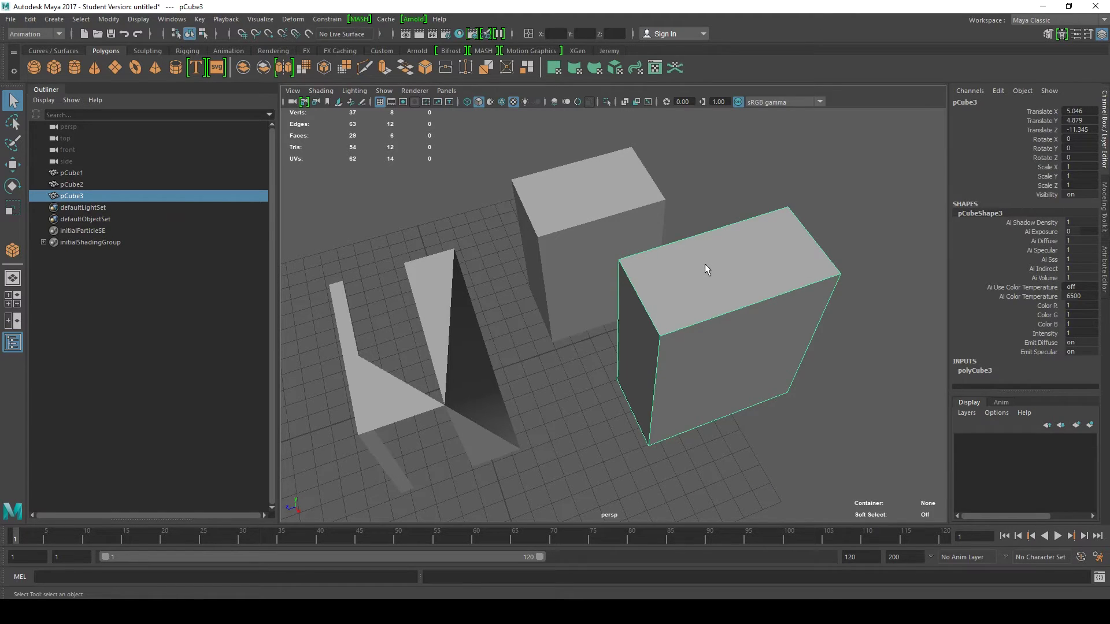
shift+right_click(719, 260)
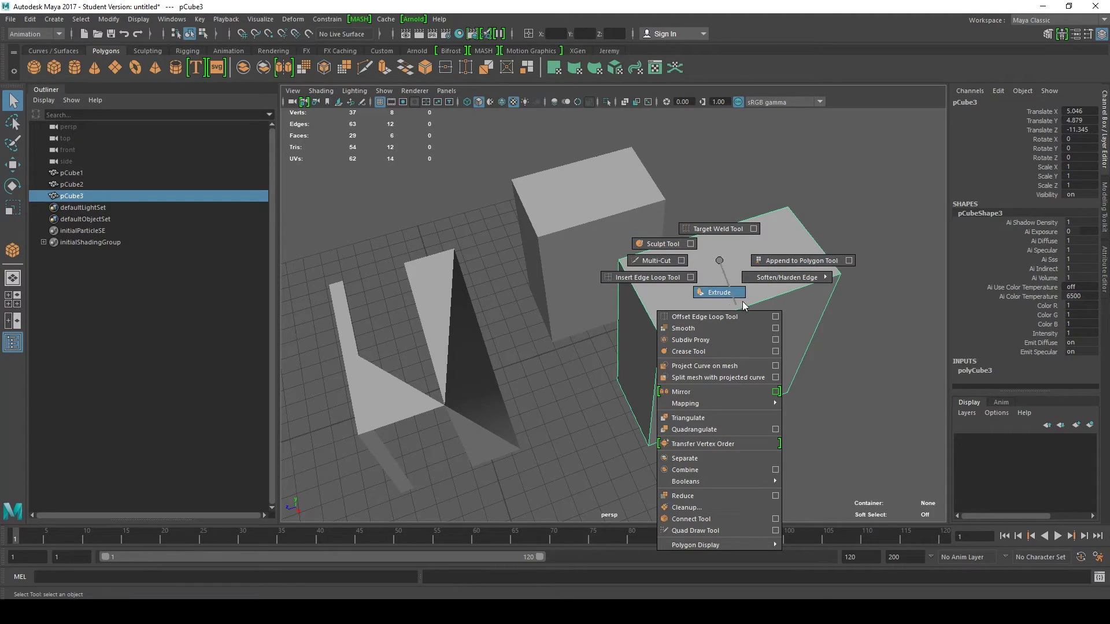
click(719, 260)
ctrl+right_click(699, 263)
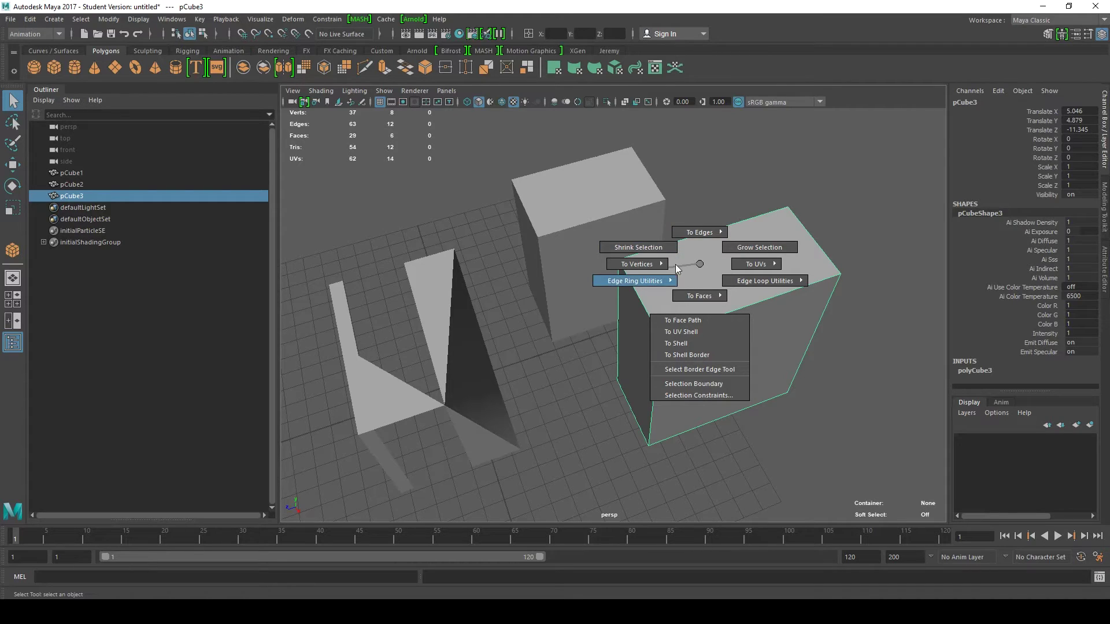
click(703, 251)
scroll(703, 249, up, 6)
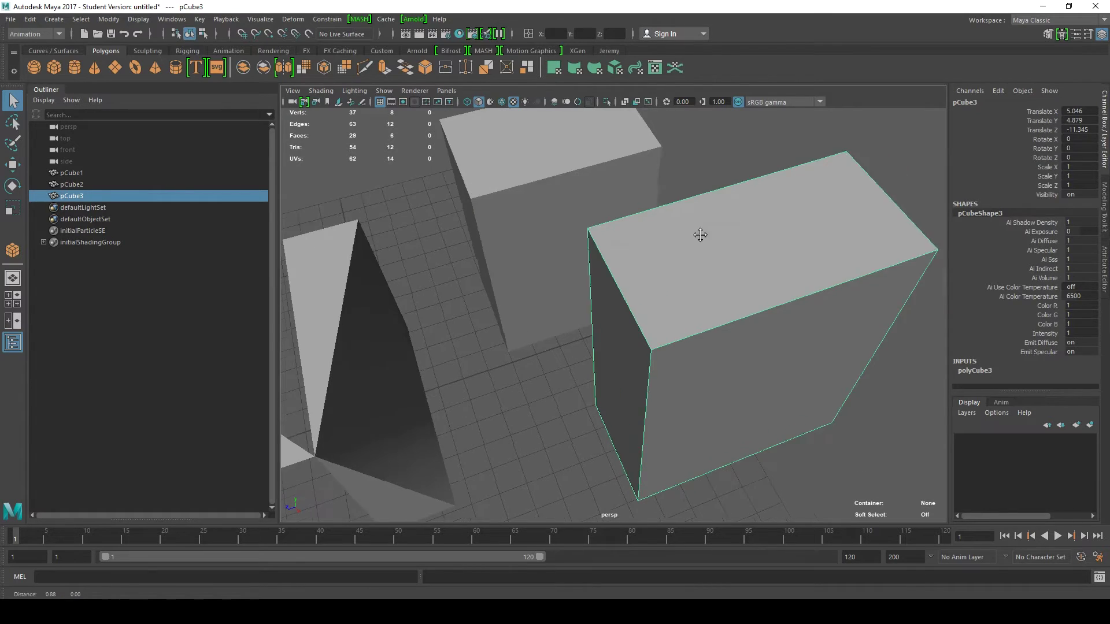
alt+drag(720, 245, 728, 146)
key(F10)
click(737, 315)
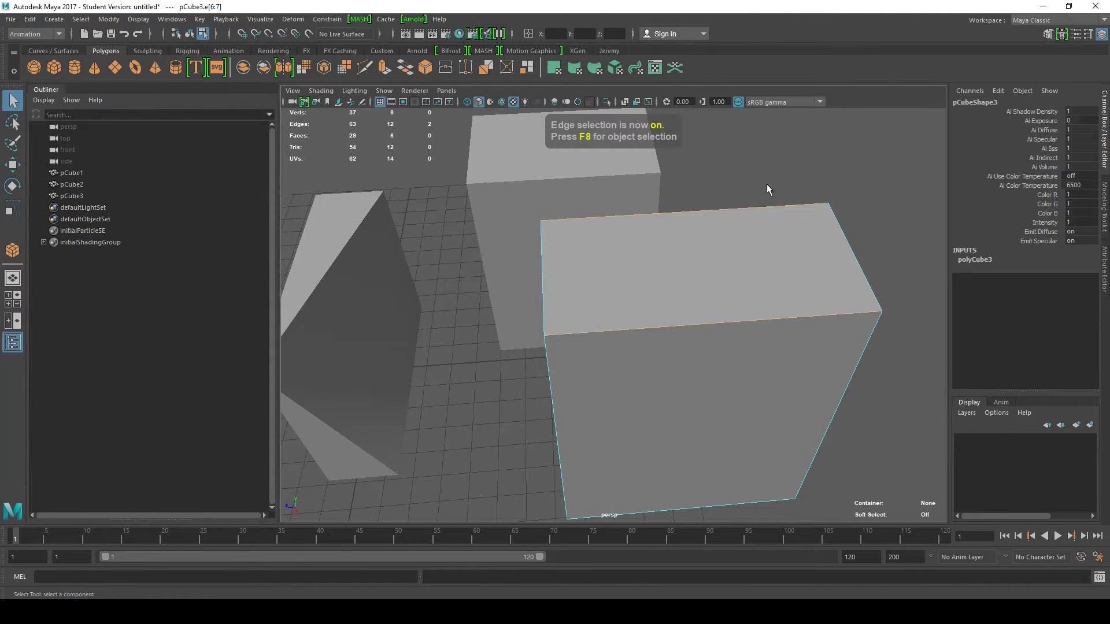
click(771, 206)
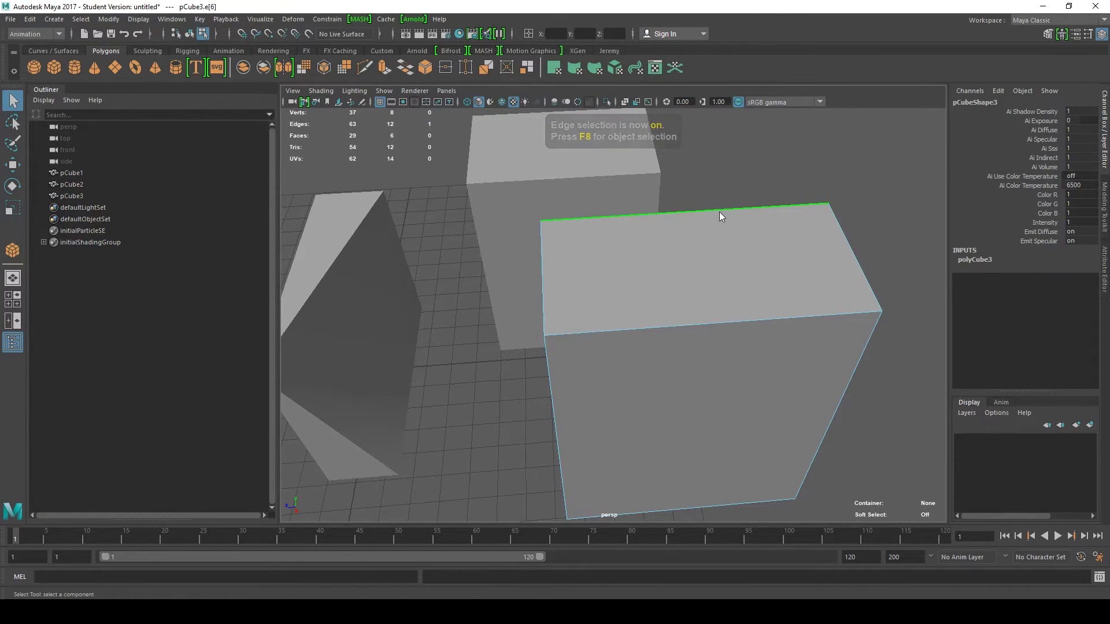
ctrl+right_drag(719, 211, 615, 214)
alt+drag(754, 189, 681, 210)
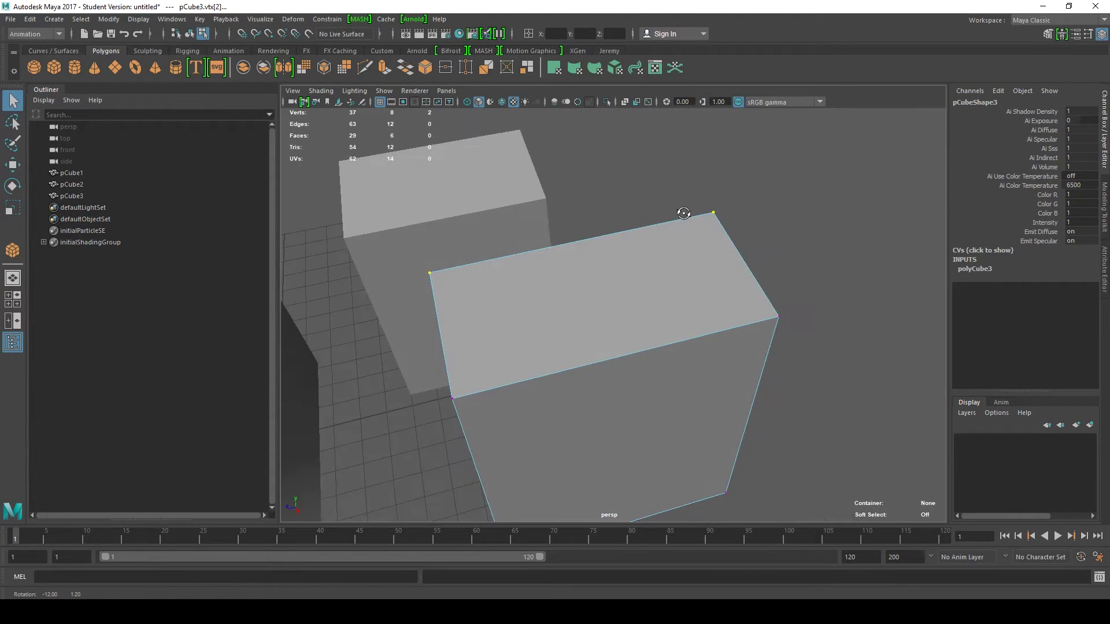
right_click(622, 237)
click(622, 239)
shift+right_drag(621, 239, 687, 191)
alt+drag(625, 268, 640, 250)
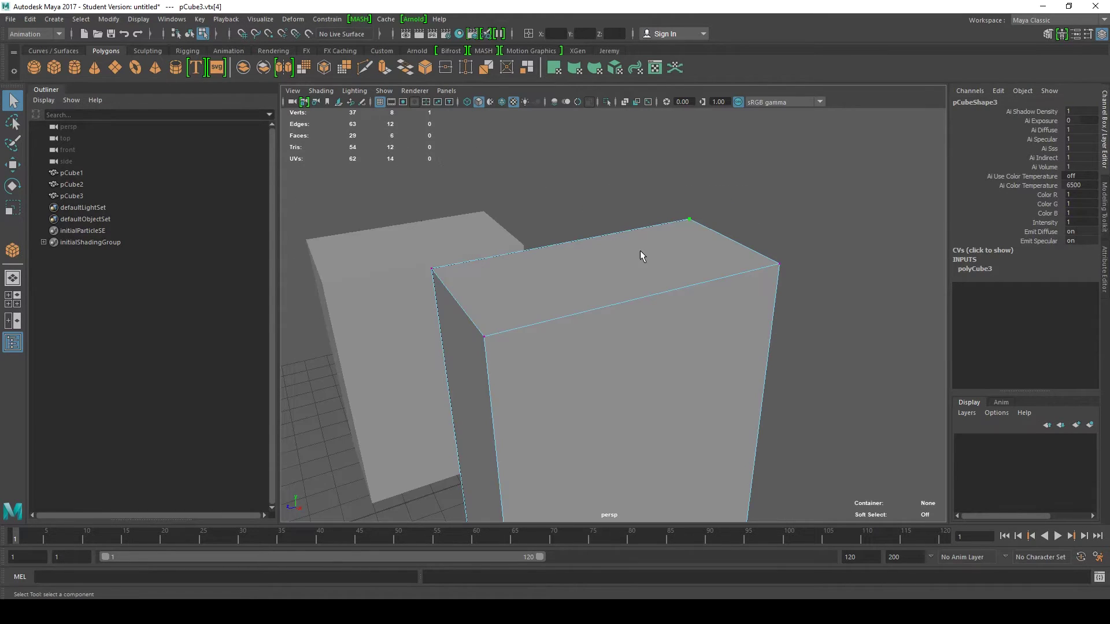
shift+right_drag(640, 251, 699, 230)
alt+drag(699, 230, 684, 272)
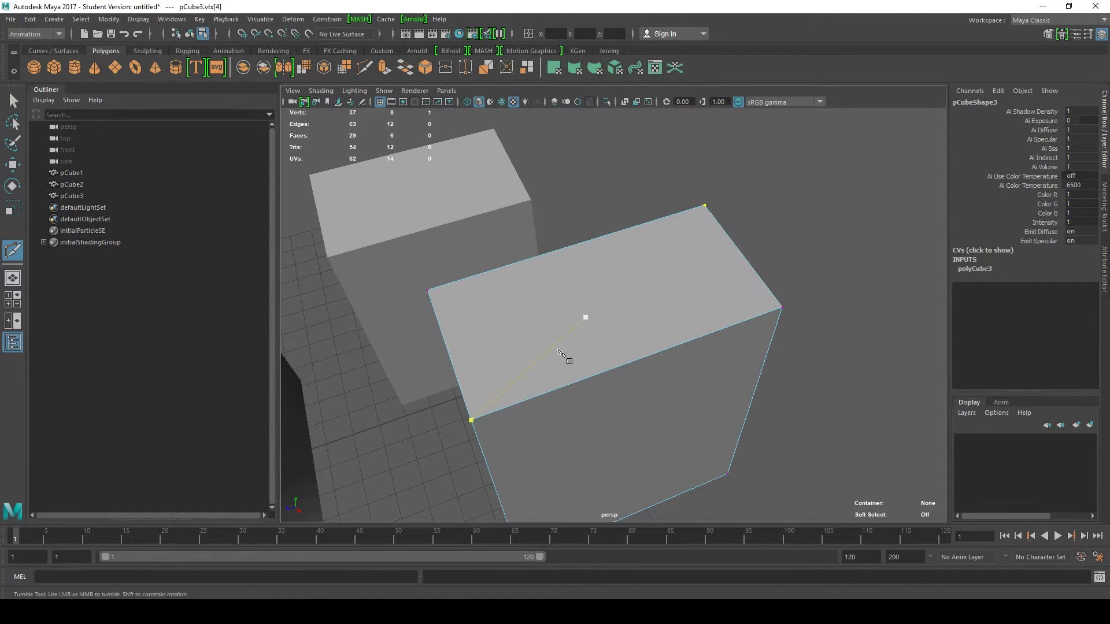
click(427, 290)
click(481, 416)
click(616, 233)
click(710, 237)
click(729, 311)
click(632, 361)
click(568, 362)
click(571, 383)
alt+drag(578, 376, 580, 456)
key(q)
key(F9)
Select pCube1, pCube2 and pCube3 and combine them into one mesh.
key(F8)
click(497, 420)
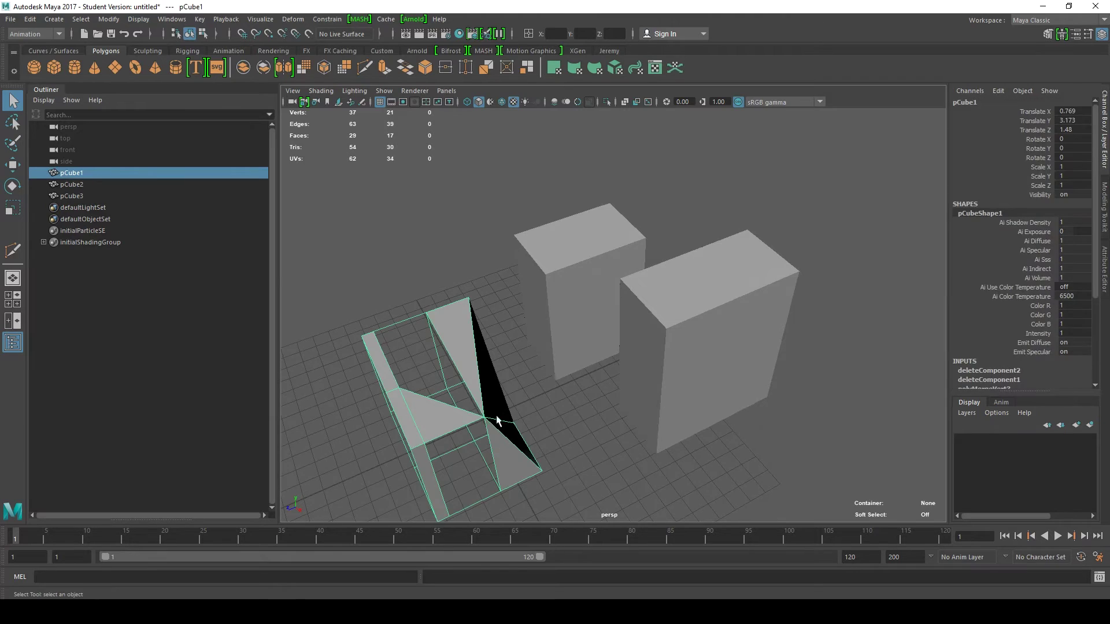
shift+click(583, 347)
shift+click(688, 312)
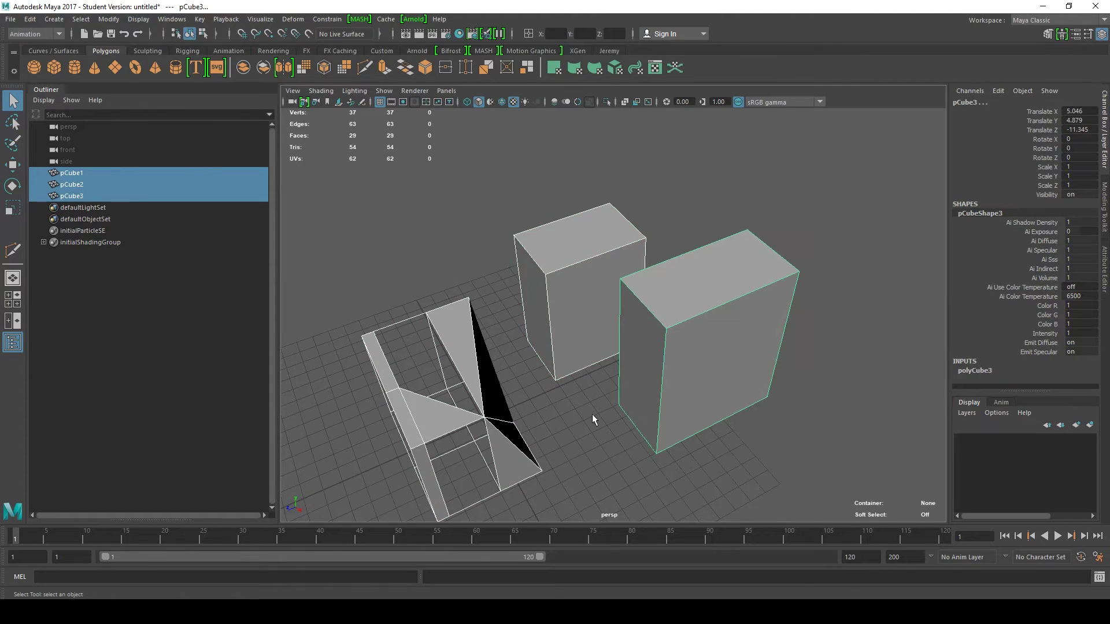
shift+right_click(687, 300)
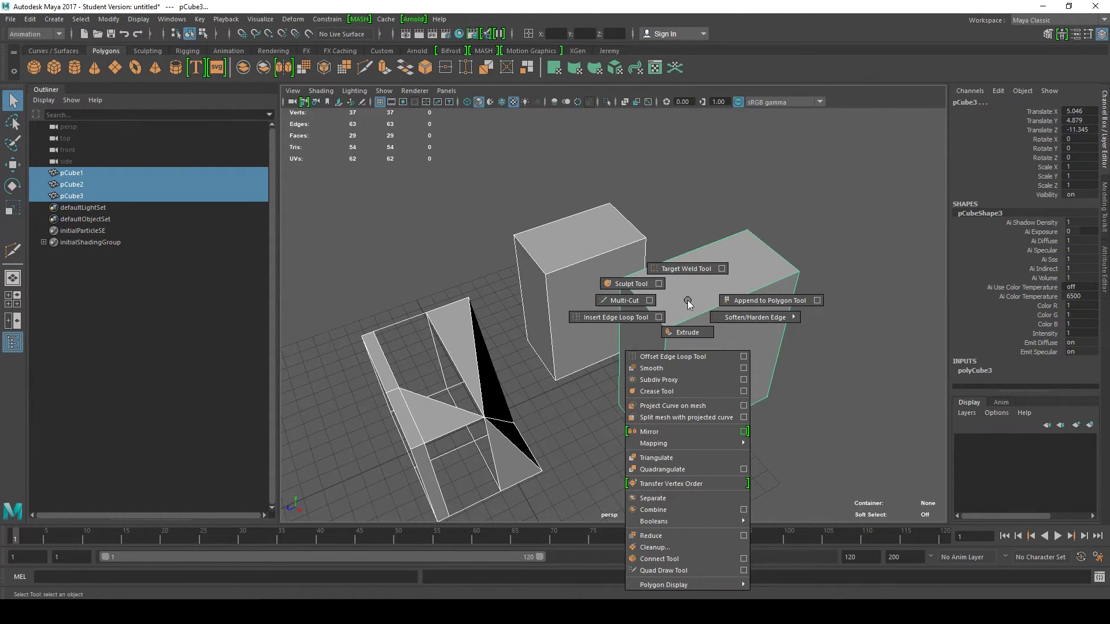
mouse_move(688, 521)
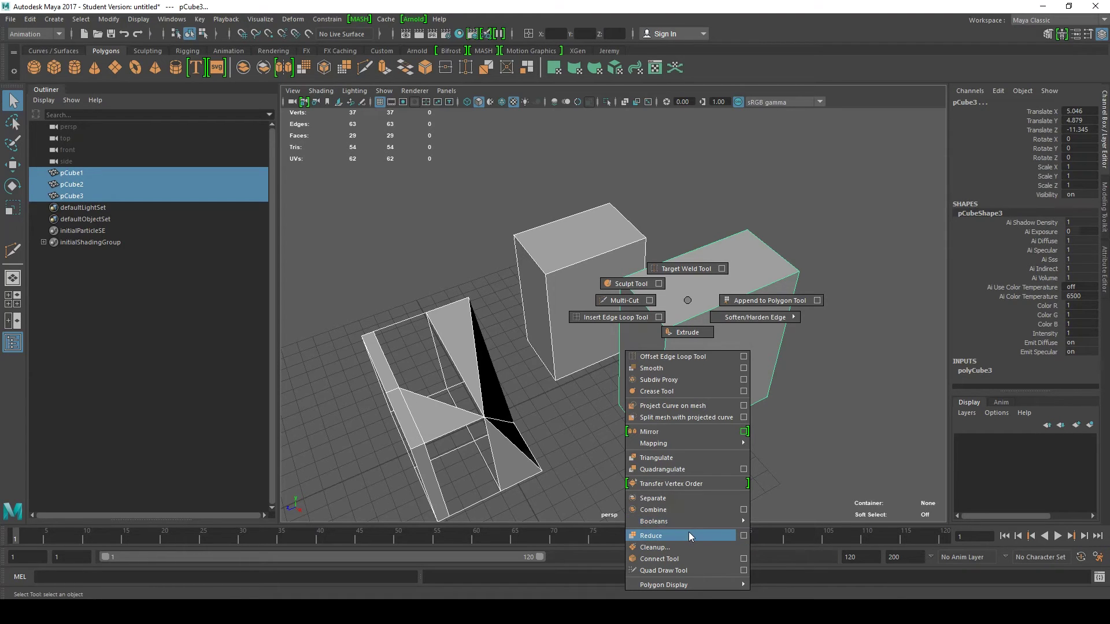
click(686, 508)
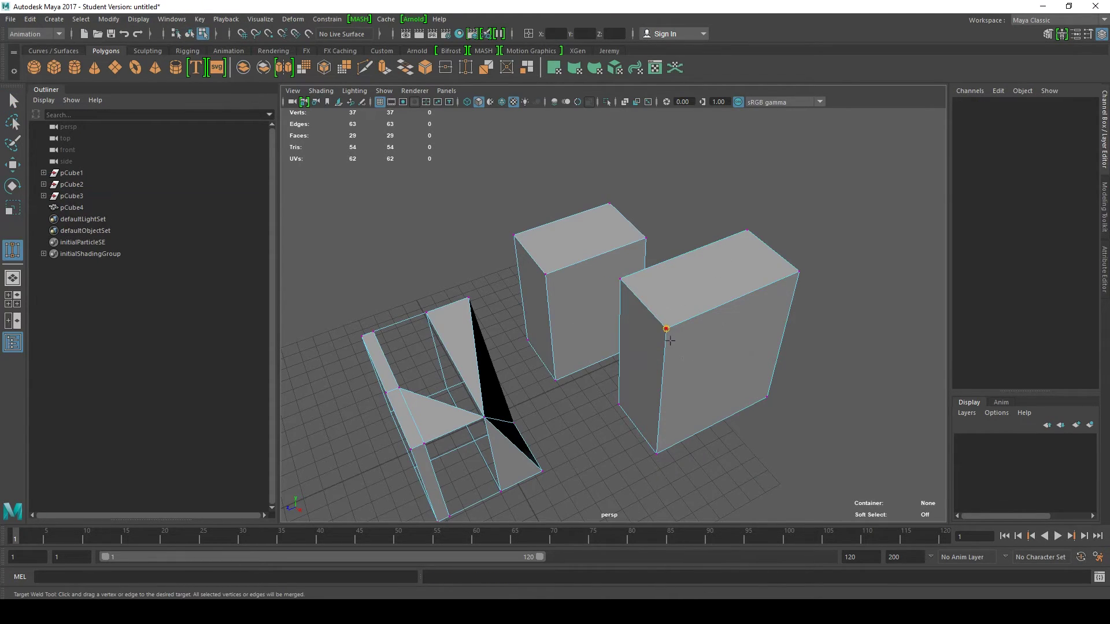
Move the combined mesh pCube4 along its Z axis.
key(F8)
key(w)
scroll(658, 416, down, 5)
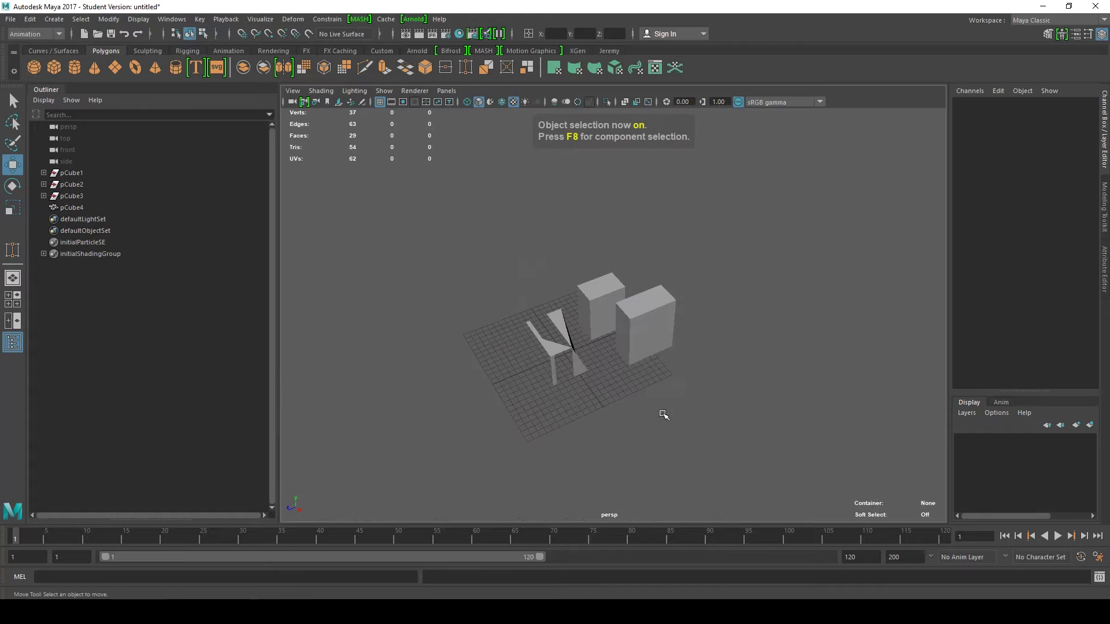
click(659, 302)
drag(548, 345, 511, 369)
alt+drag(601, 393, 630, 398)
scroll(631, 398, up, 6)
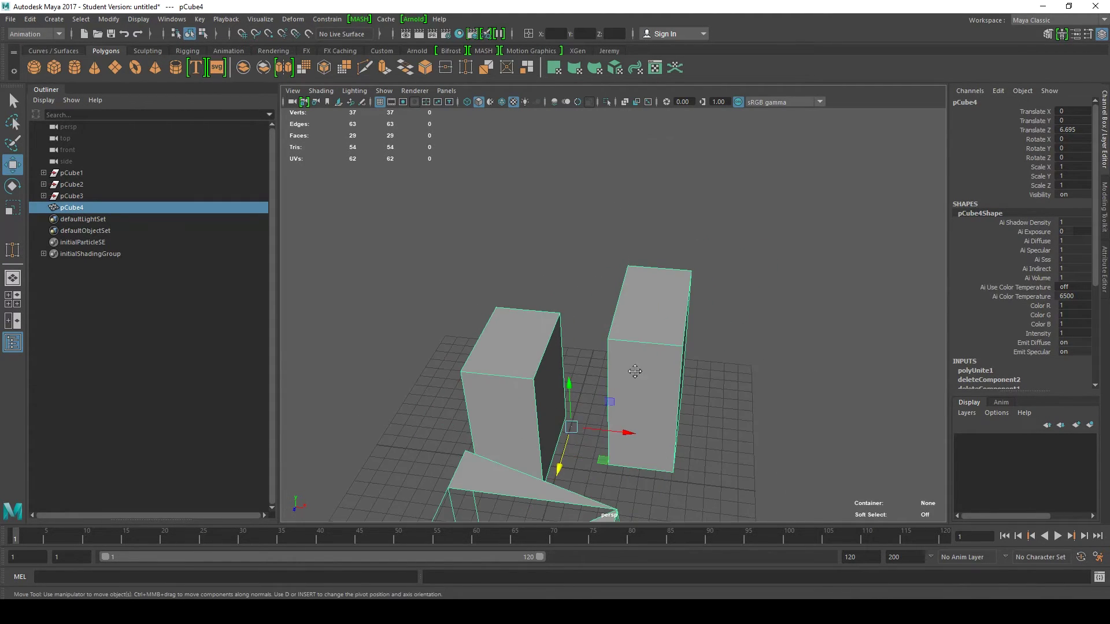
Separate pCube4 back into individual boxes and select the tall middle box.
shift+right_drag(628, 334, 621, 529)
click(718, 433)
click(624, 322)
click(704, 428)
alt+drag(703, 428, 572, 289)
click(572, 289)
alt+drag(370, 104, 589, 279)
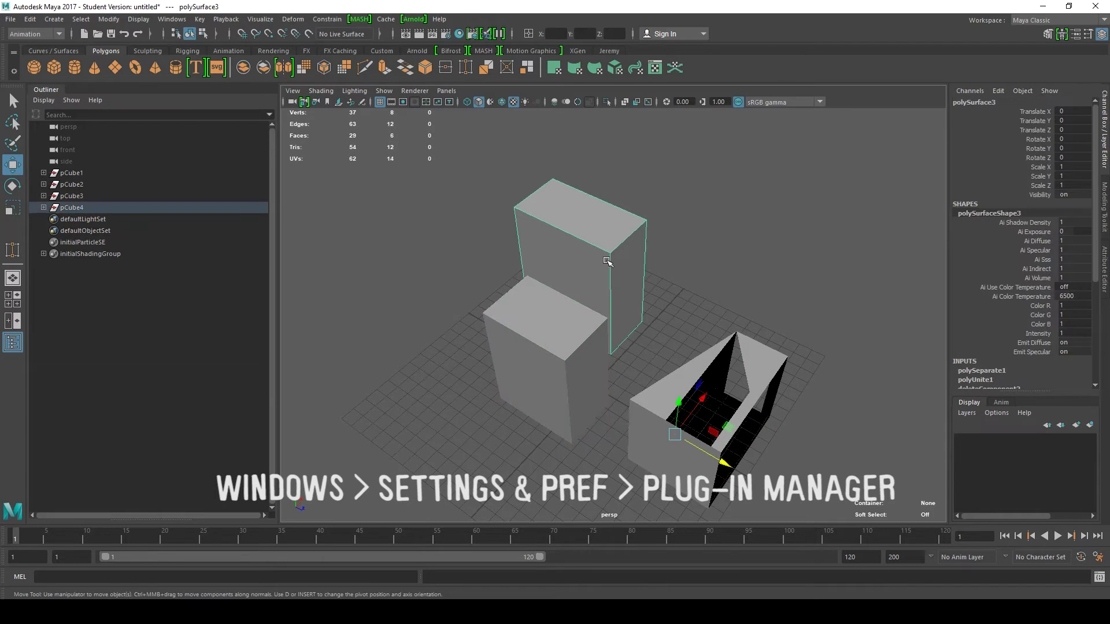
Select the tall box polySurface3, a plain 8-vertex, 6-face box.
click(586, 250)
click(490, 263)
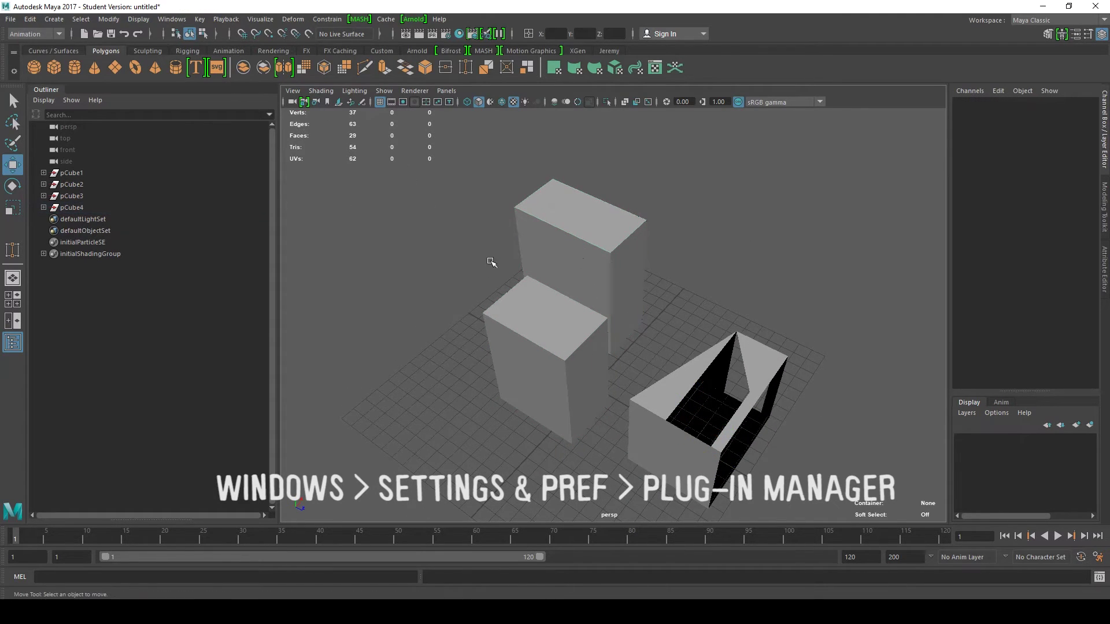
alt+drag(490, 262, 534, 199)
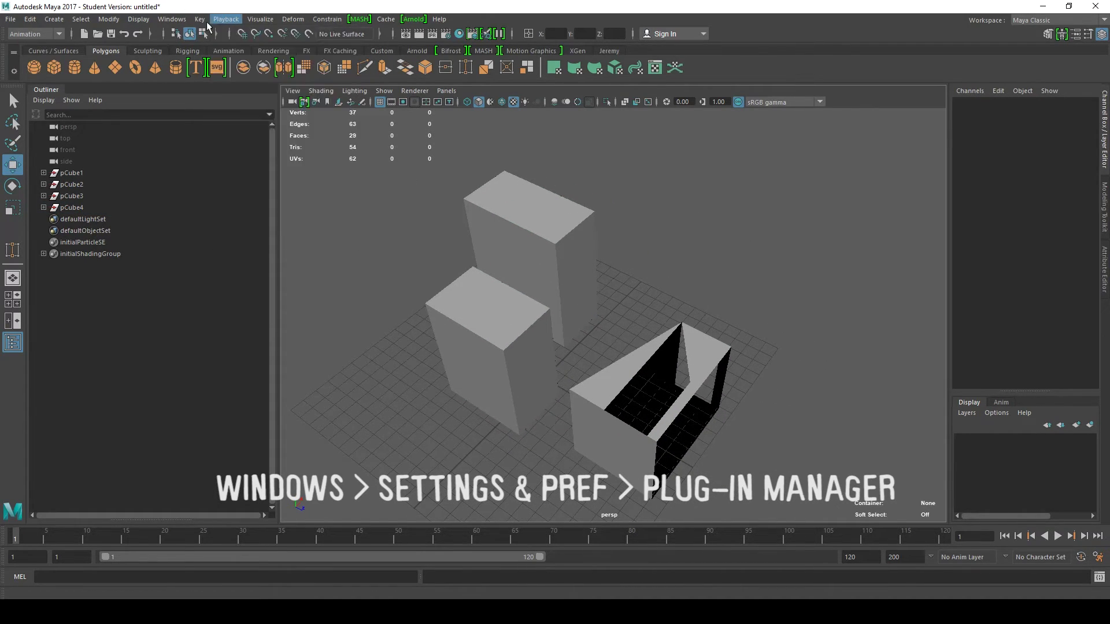
click(199, 19)
mouse_move(168, 19)
key(ctrl+z)
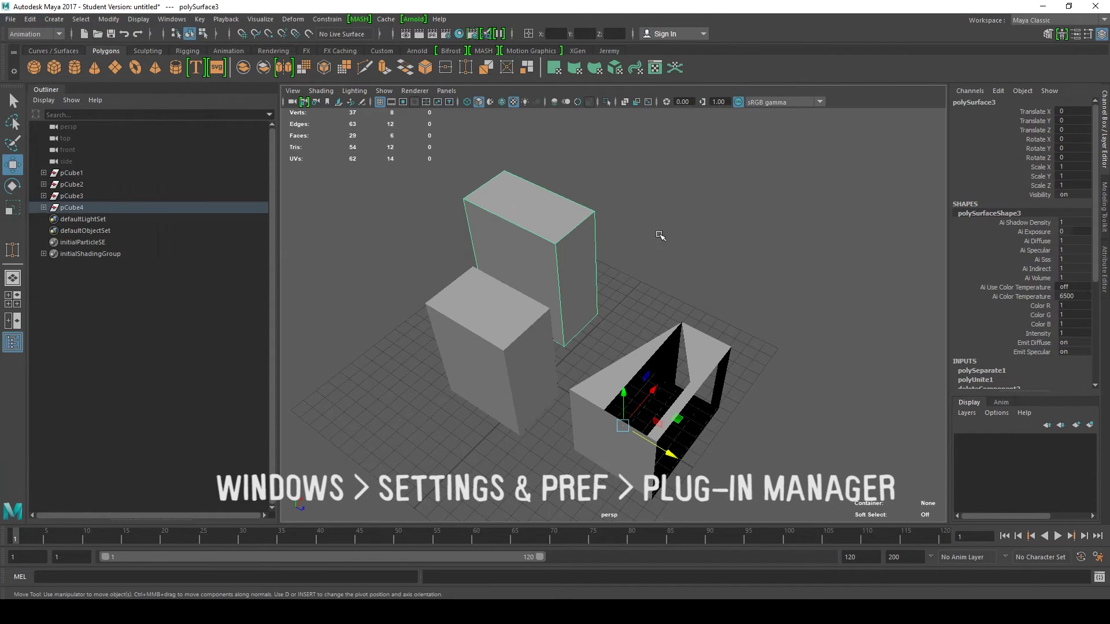
click(11, 19)
click(12, 20)
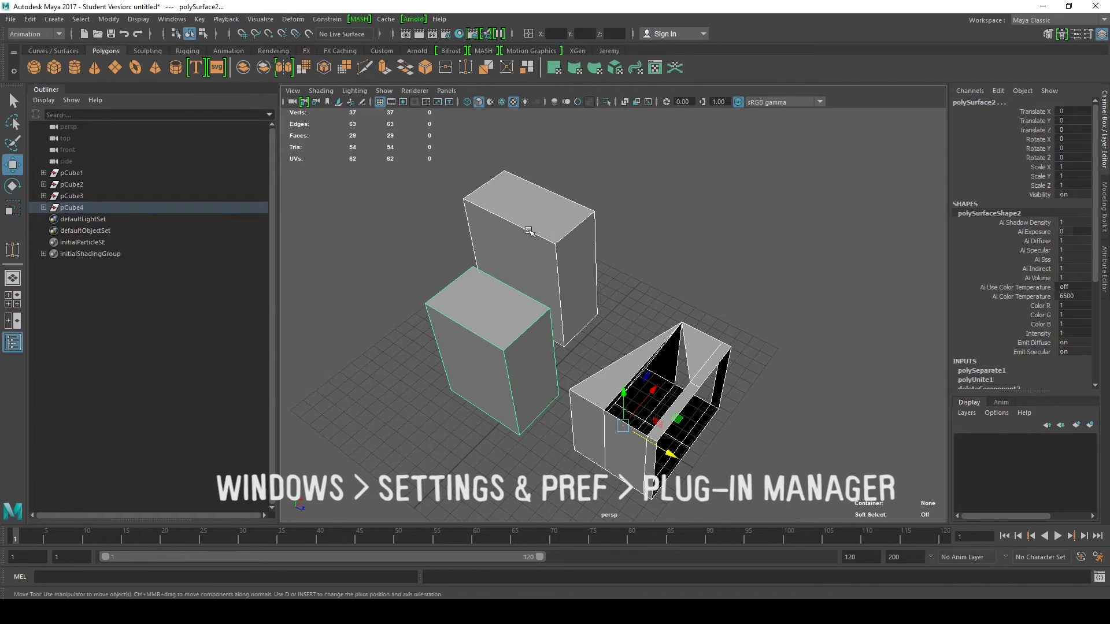
click(674, 273)
click(550, 249)
mouse_move(551, 250)
alt+mouse_down()
mouse_move(884, 203)
mouse_move(549, 231)
alt+mouse_up()
Bring up Windows > Settings/Preferences with Plug-in Manager highlighted.
click(172, 19)
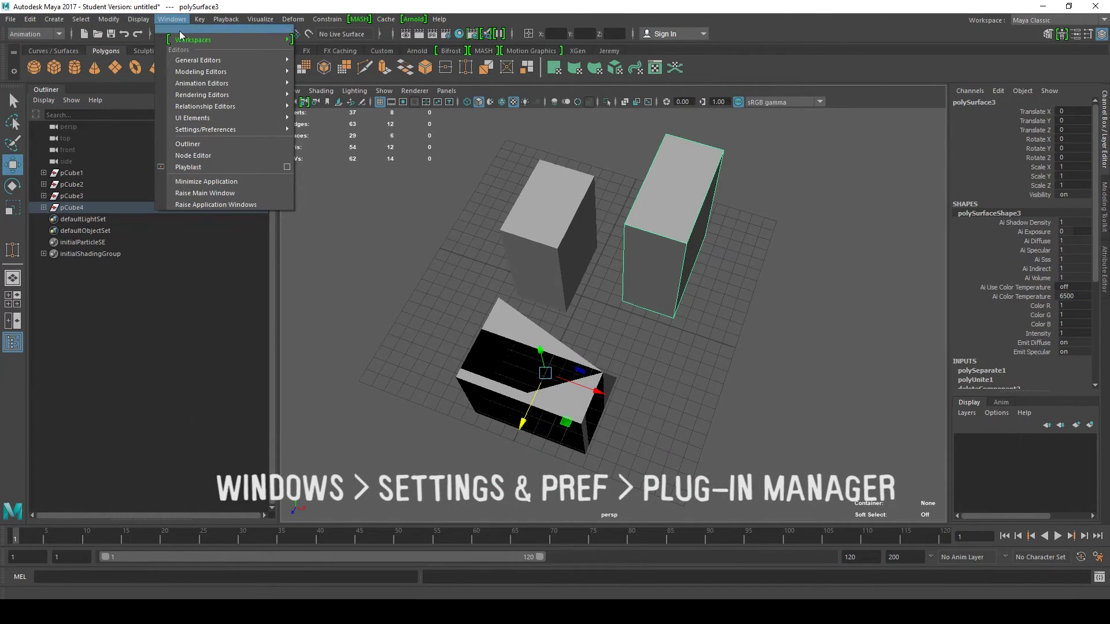
click(171, 21)
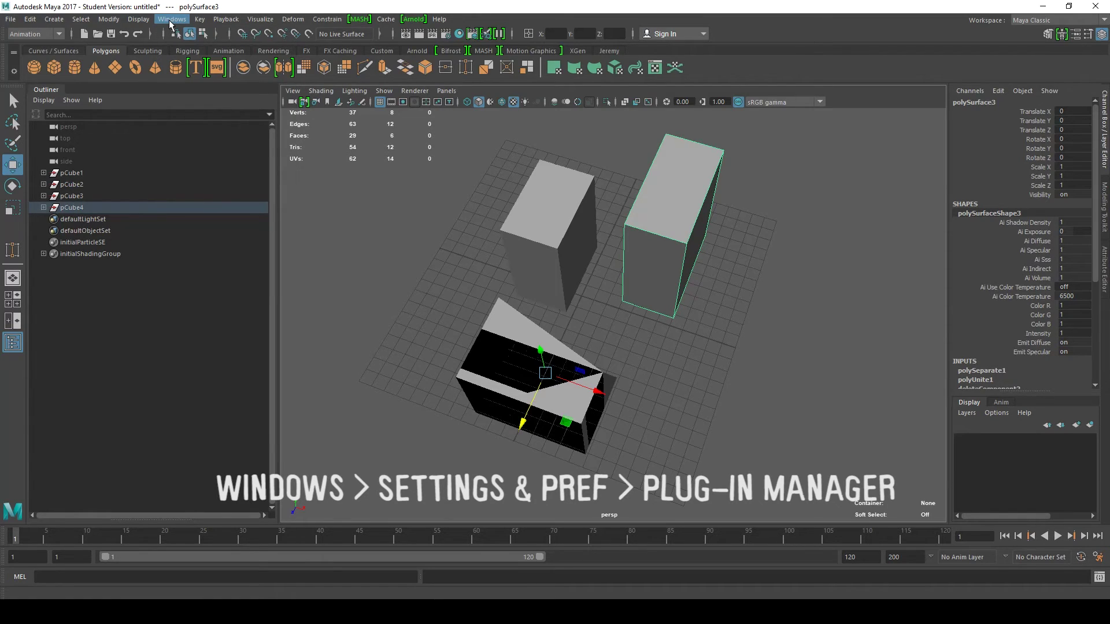
click(172, 21)
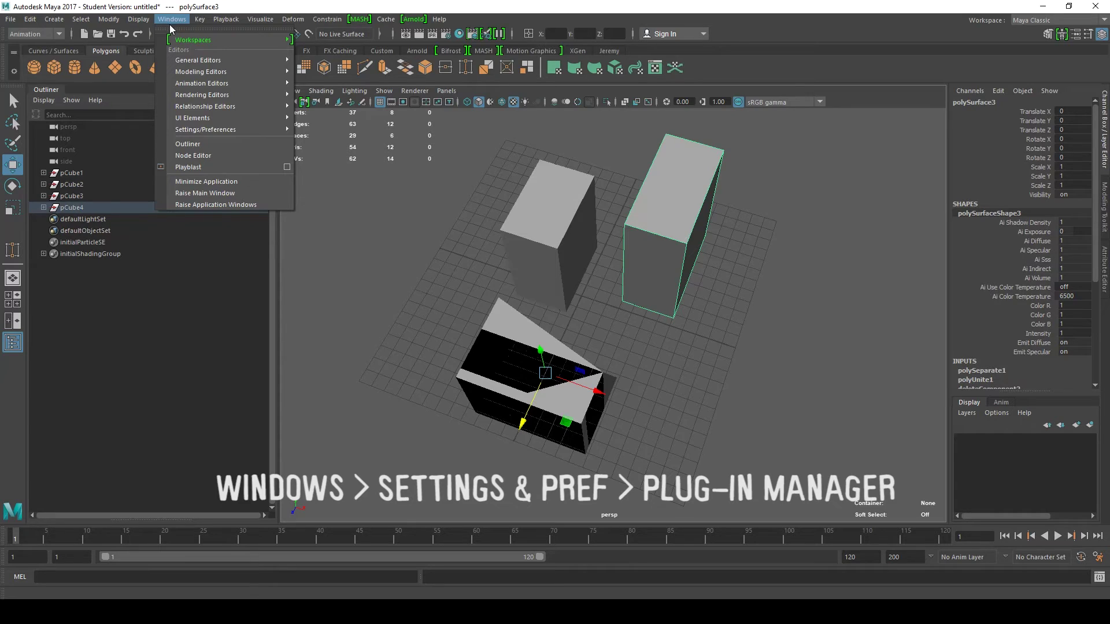
mouse_move(205, 131)
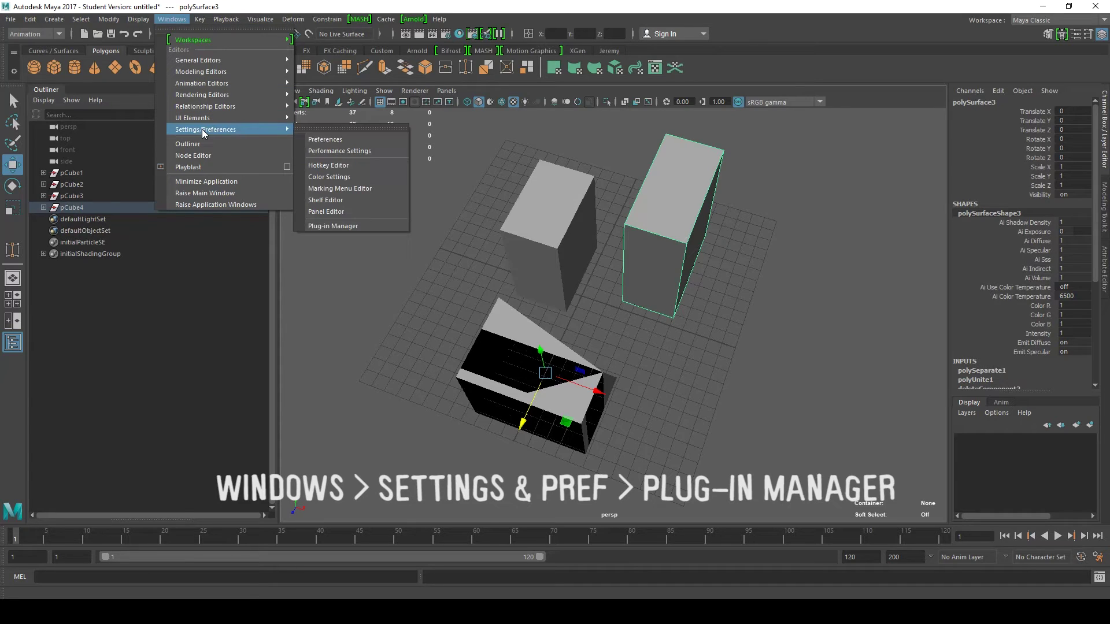
Open the Plug-in Manager and scroll to objExport.mll, which is loaded and set to auto load.
click(365, 224)
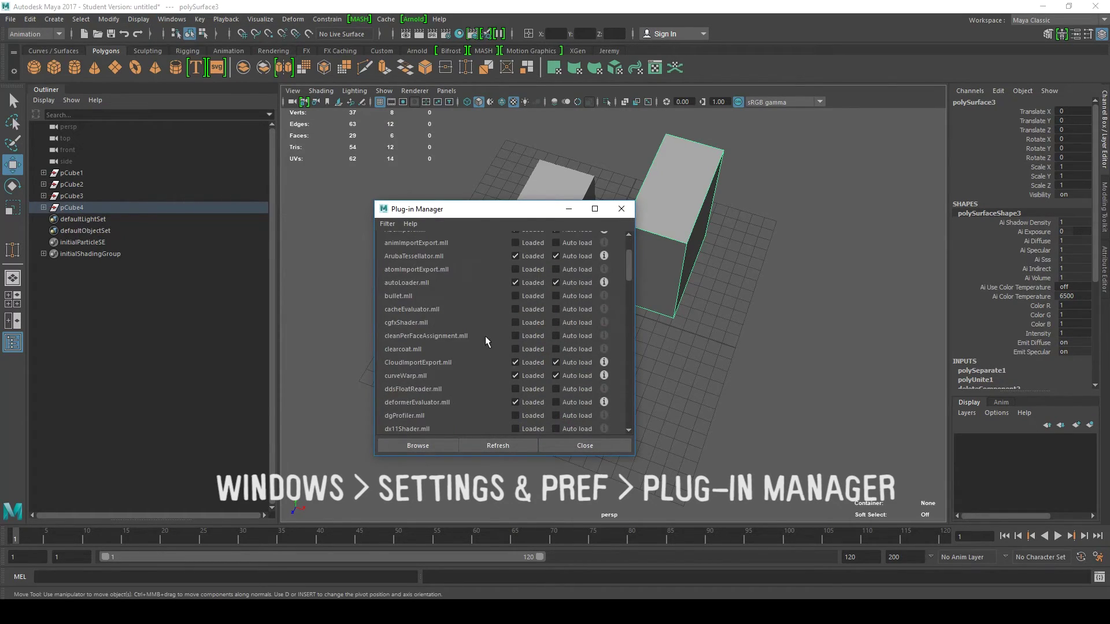
drag(629, 254, 637, 322)
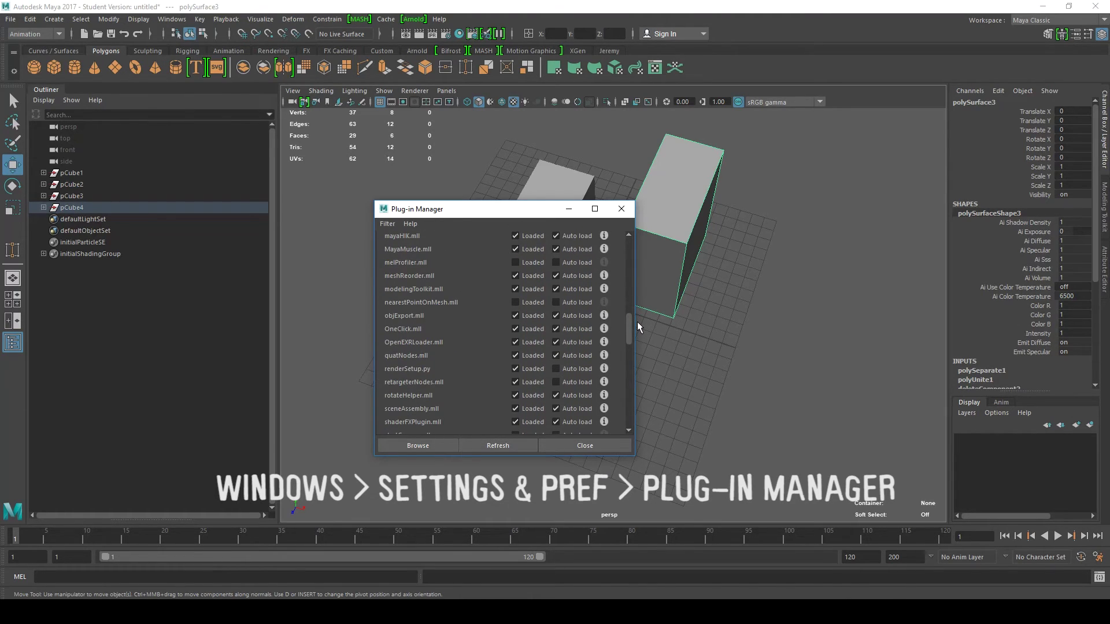
scroll(500, 357, up, 2)
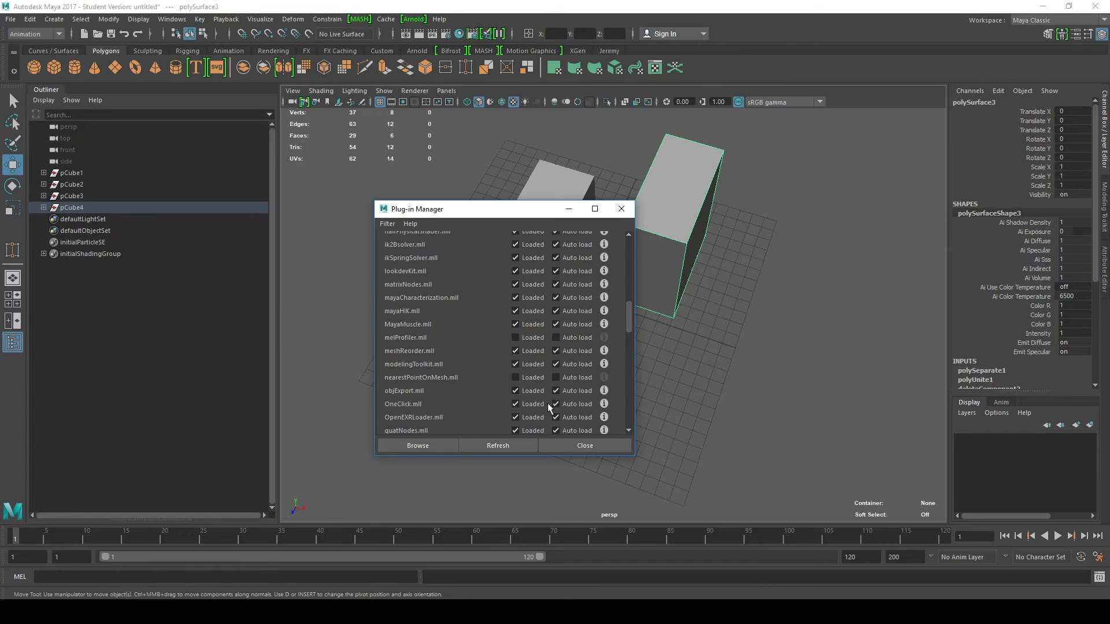
Close the Plug-in Manager and open the Visualize menu.
click(600, 439)
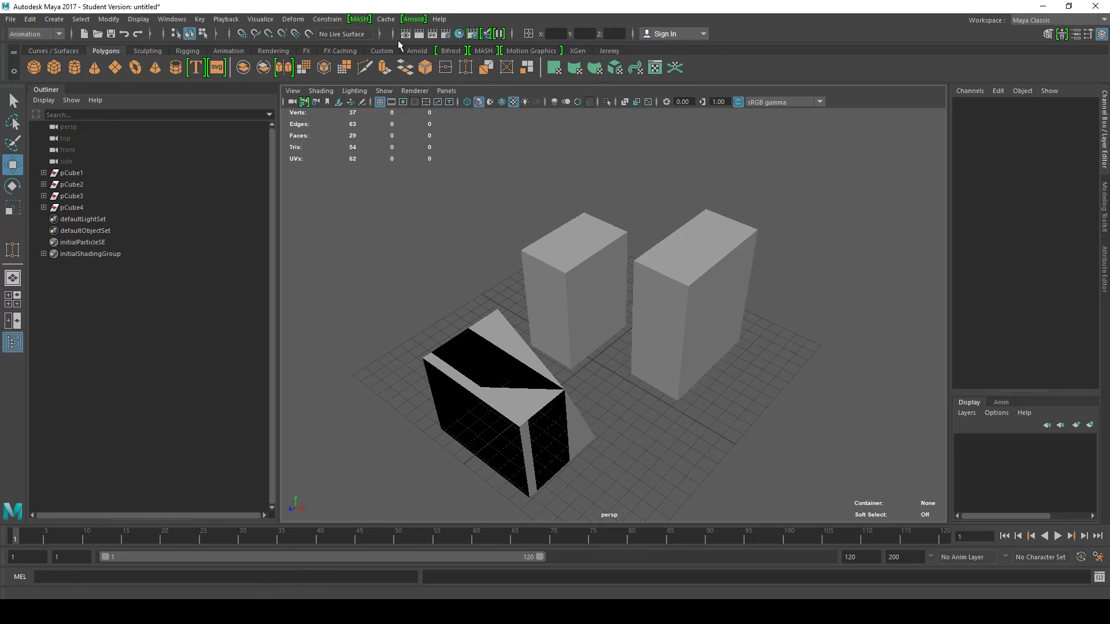
click(271, 22)
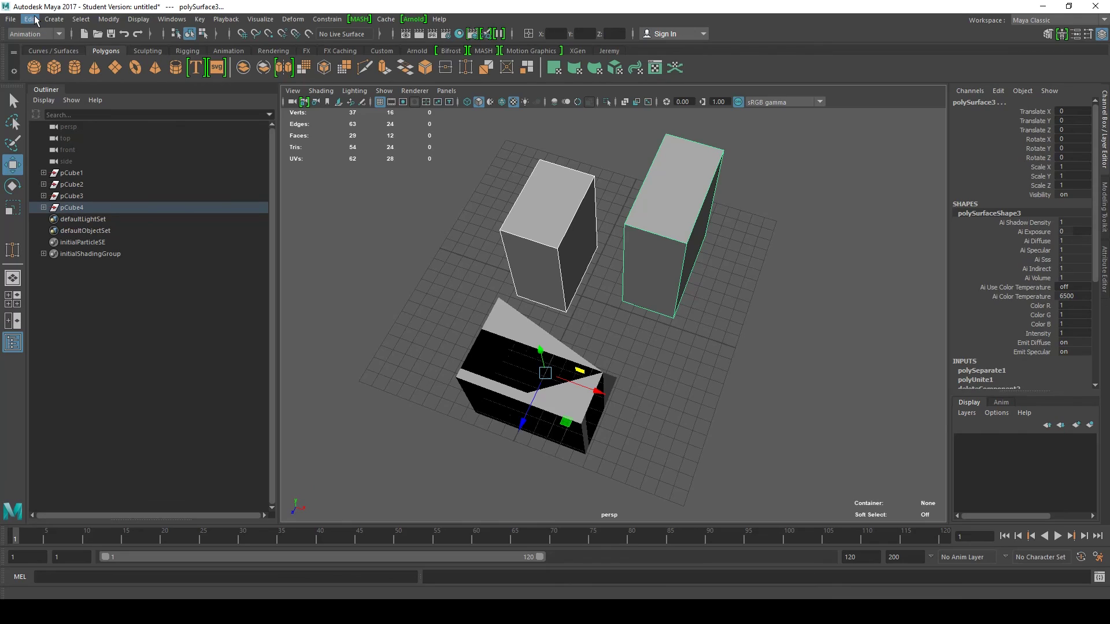